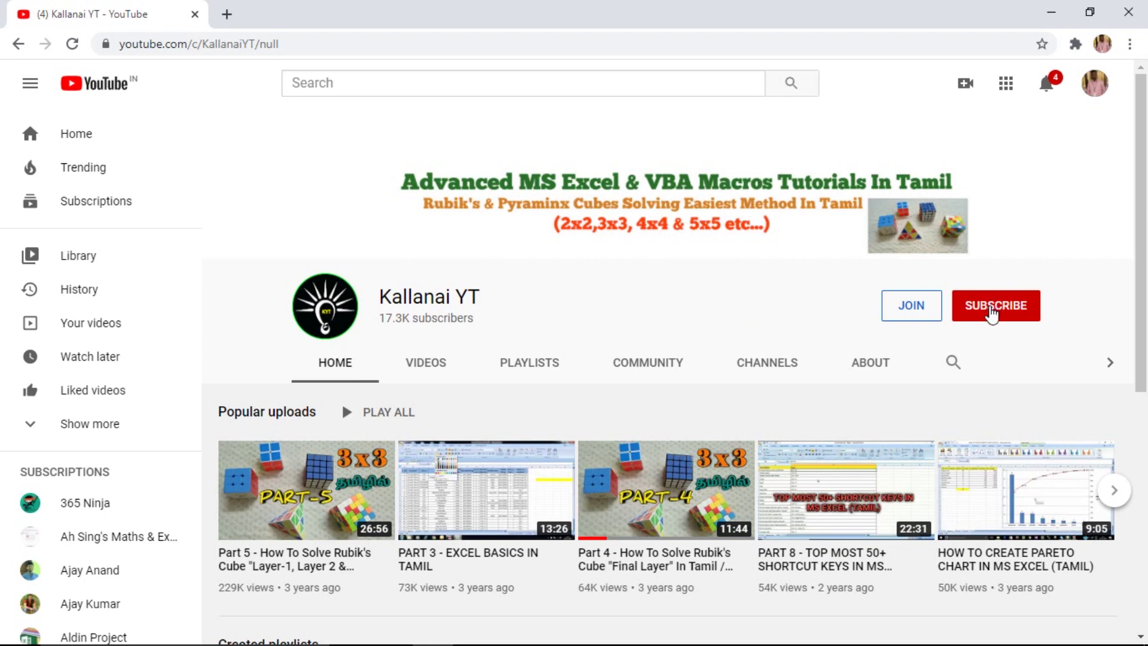
Step: Subscribe to the Excel-tutorials channel with All notifications, then switch to the Excel workbook
click(991, 312)
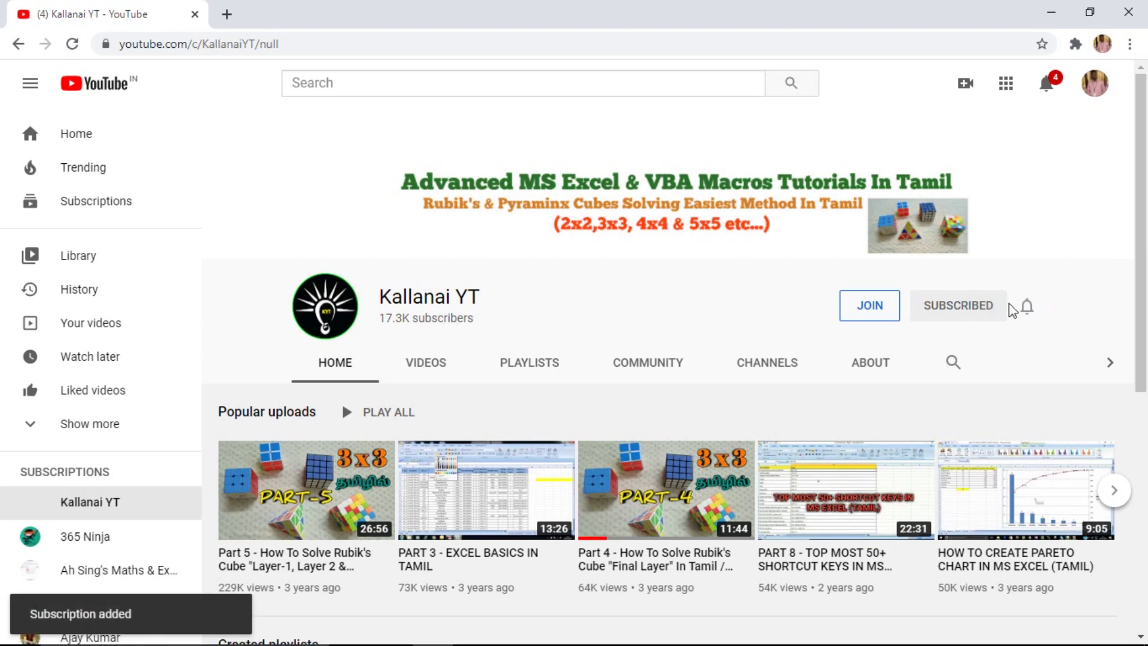
click(1027, 309)
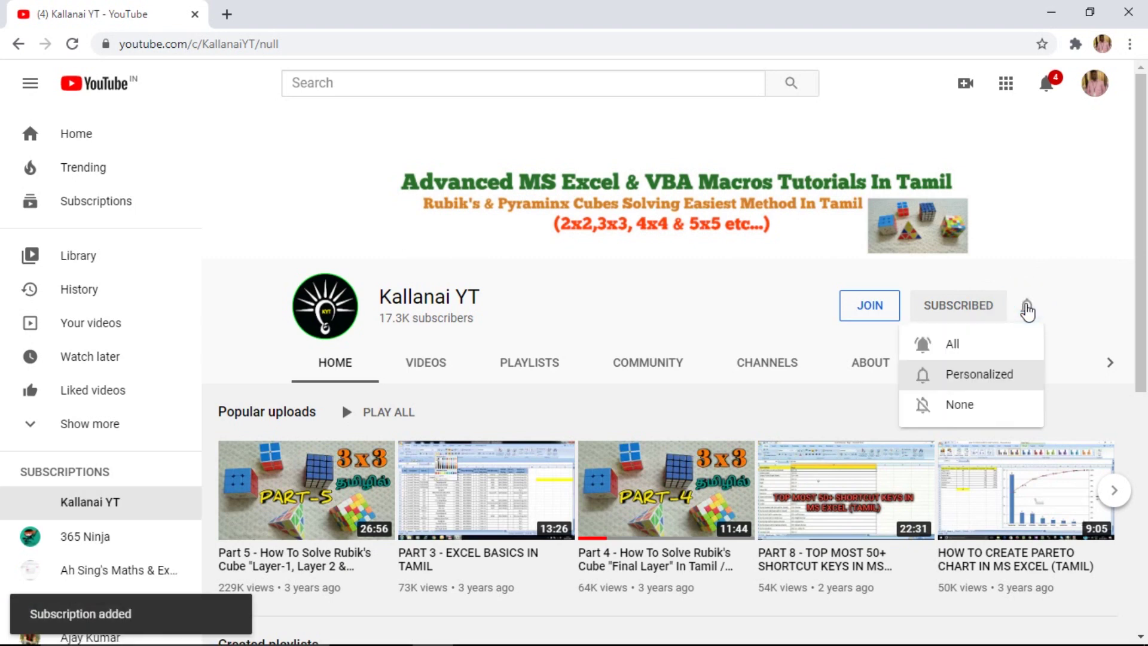
click(947, 343)
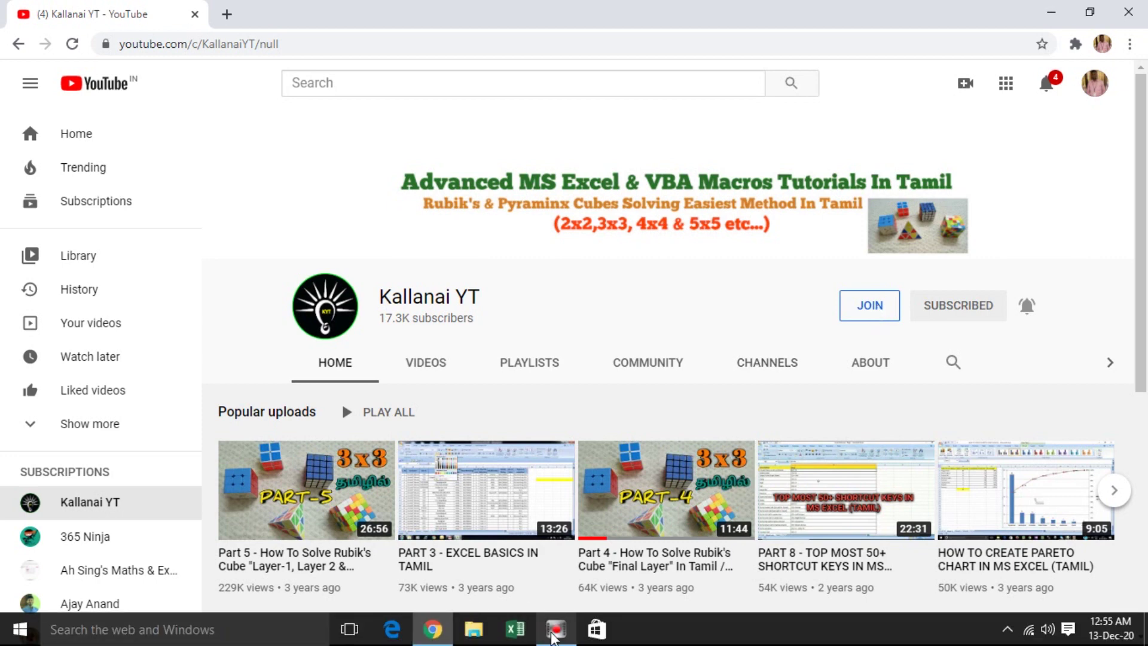
click(556, 631)
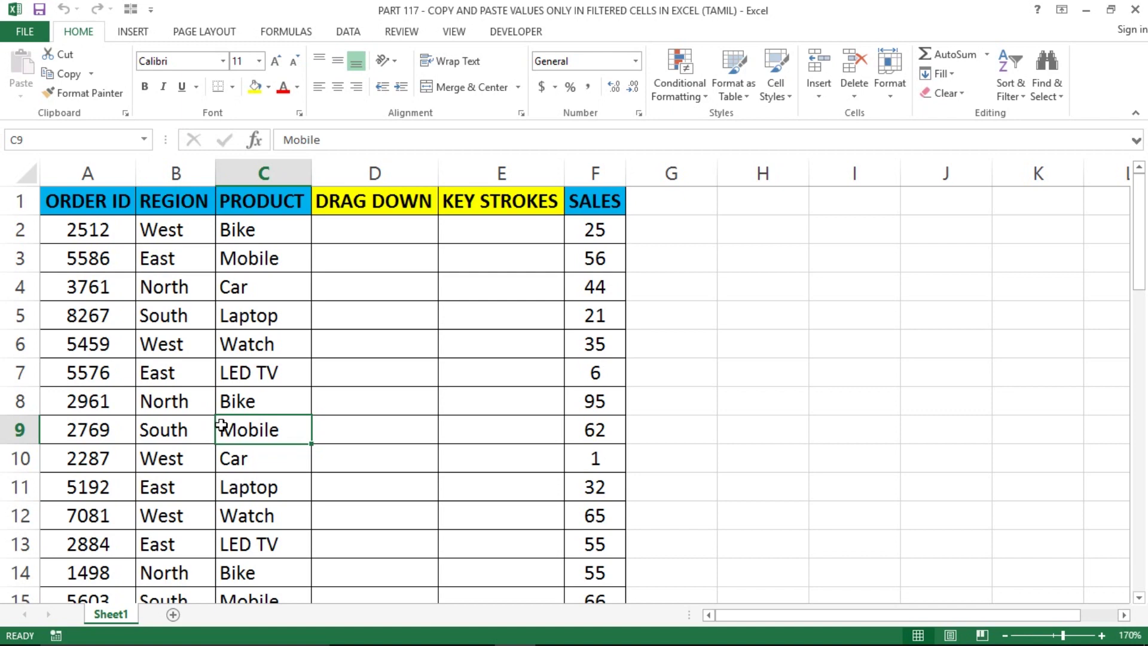
click(272, 331)
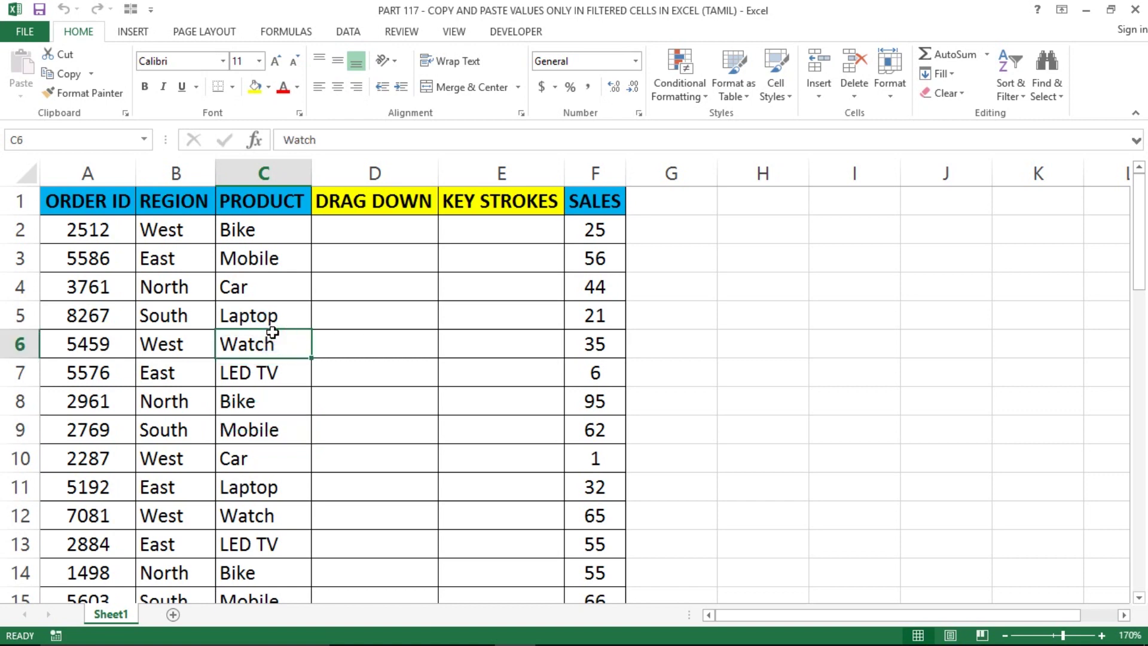
click(216, 288)
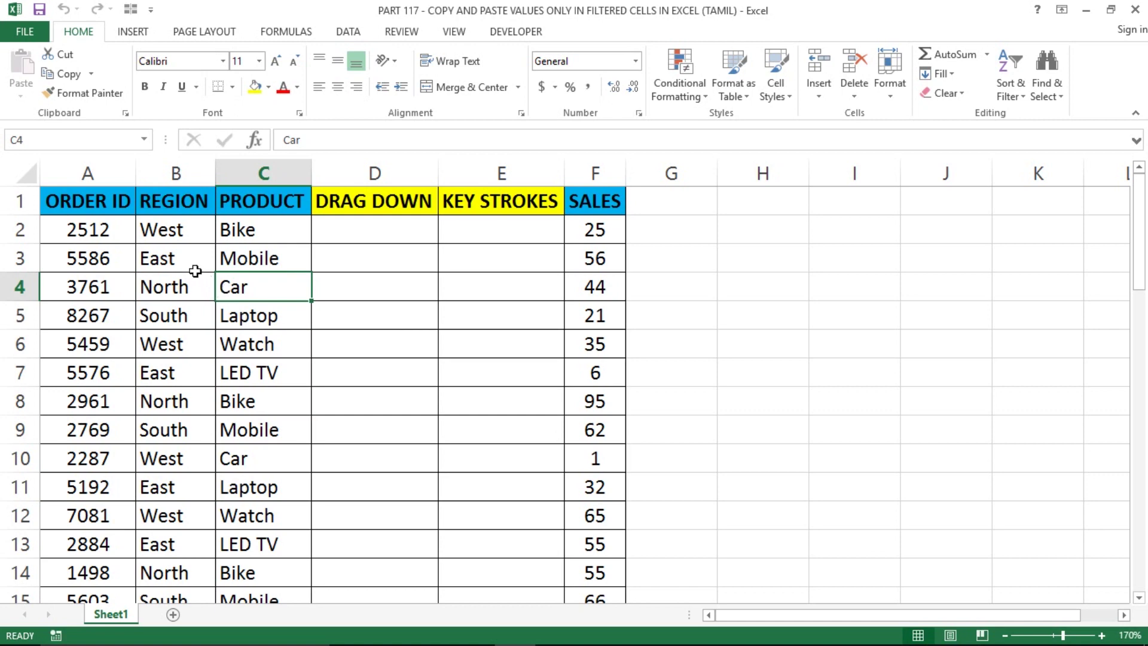
click(193, 269)
Step: Turn on table filters and limit the REGION column to South only
key(ctrl+Up)
key(ctrl+Right)
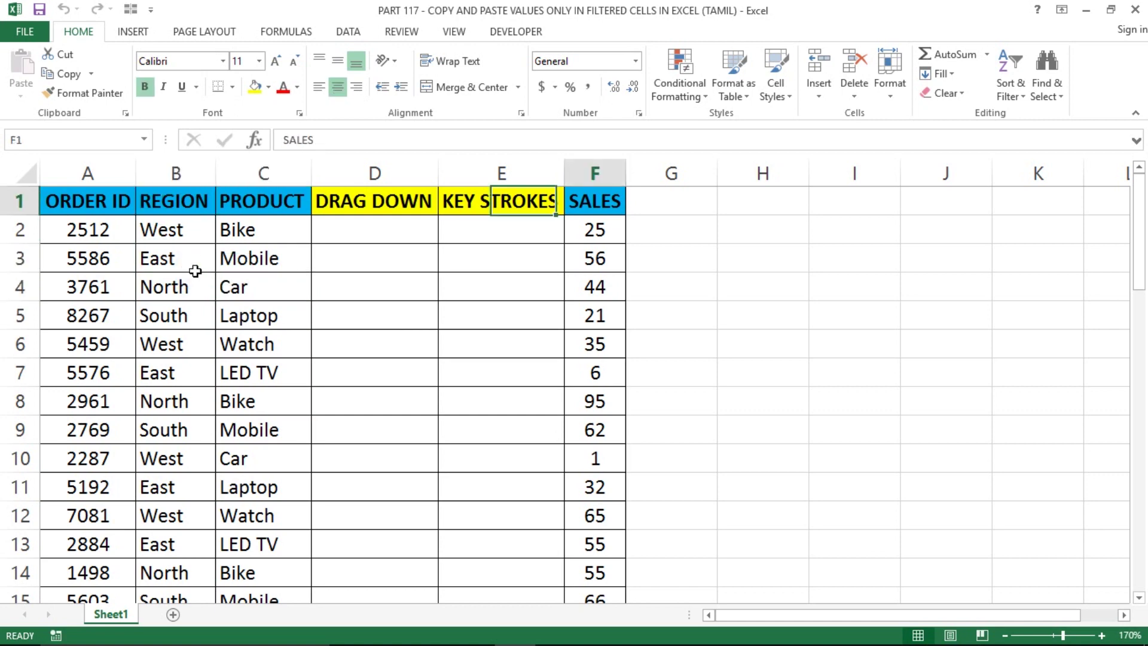
key(ctrl+Left)
key(alt+a)
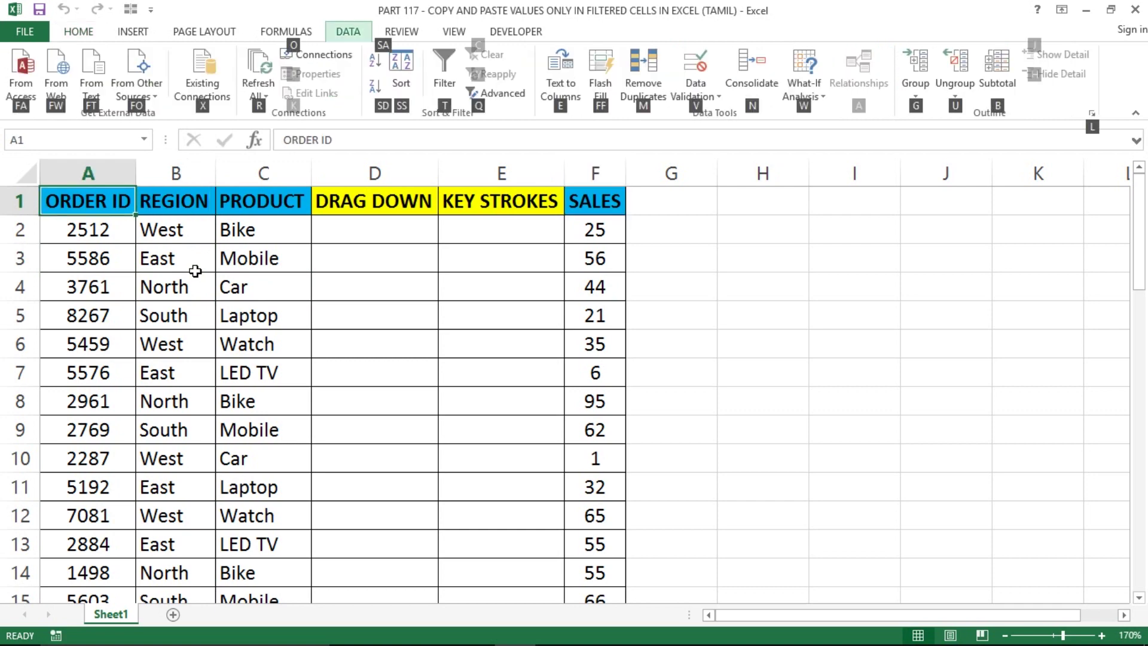
key(t)
key(Right)
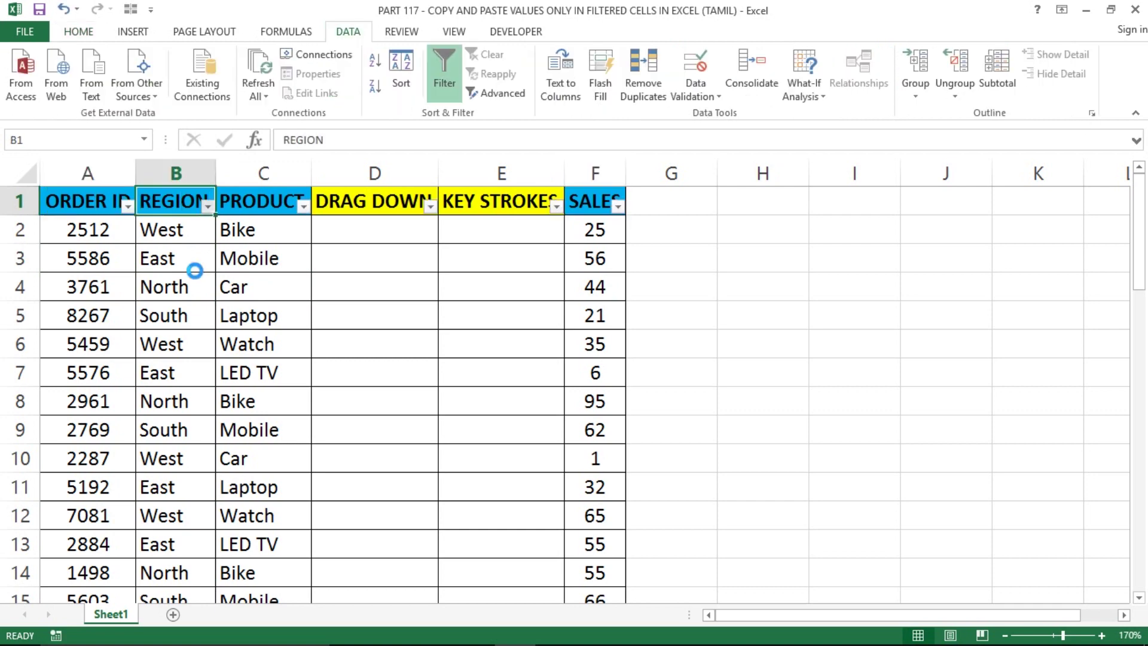
key(alt+Down)
key(Tab)
key(space)
key(Down)
key(Down)
key(Down)
key(space)
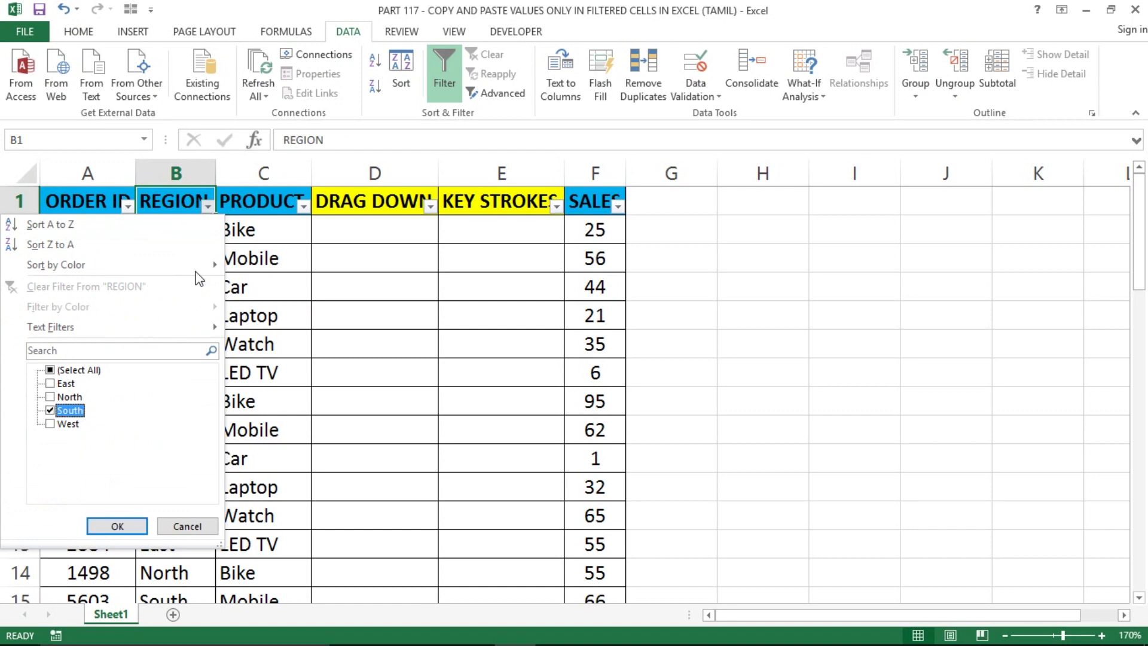
key(Return)
Step: Select the visible PRODUCT values and try extending a selection down DRAG DOWN
key(Right)
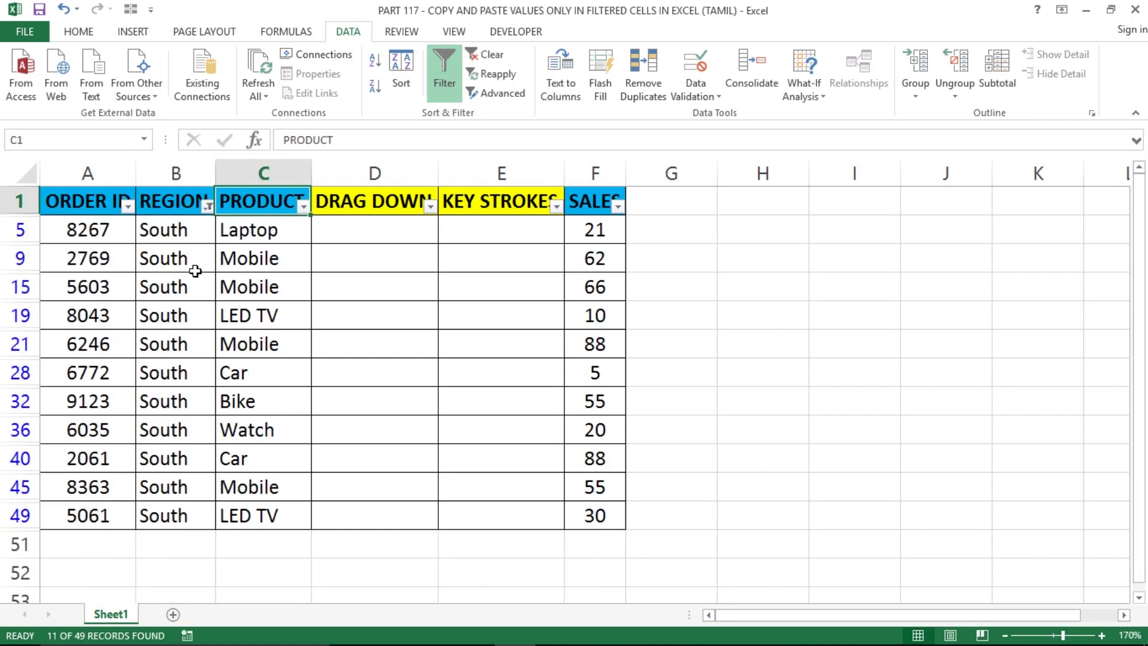
key(Left)
key(Left)
key(Right)
key(Right)
key(Down)
key(ctrl+shift+Down)
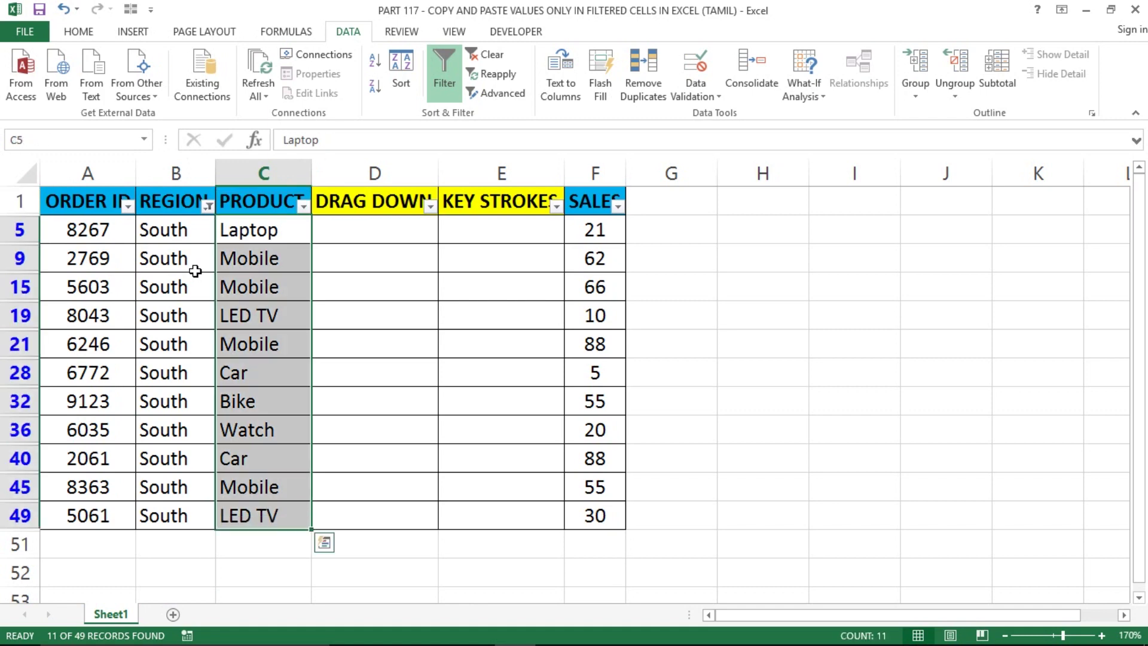
key(Right)
key(Right)
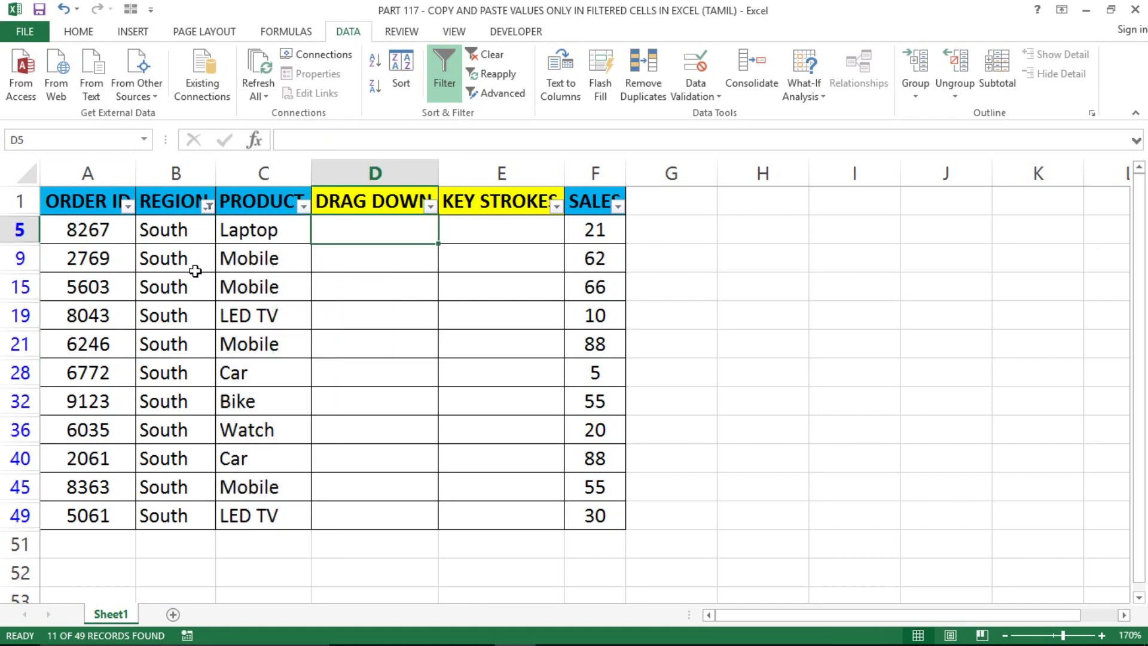
key(shift+Down)
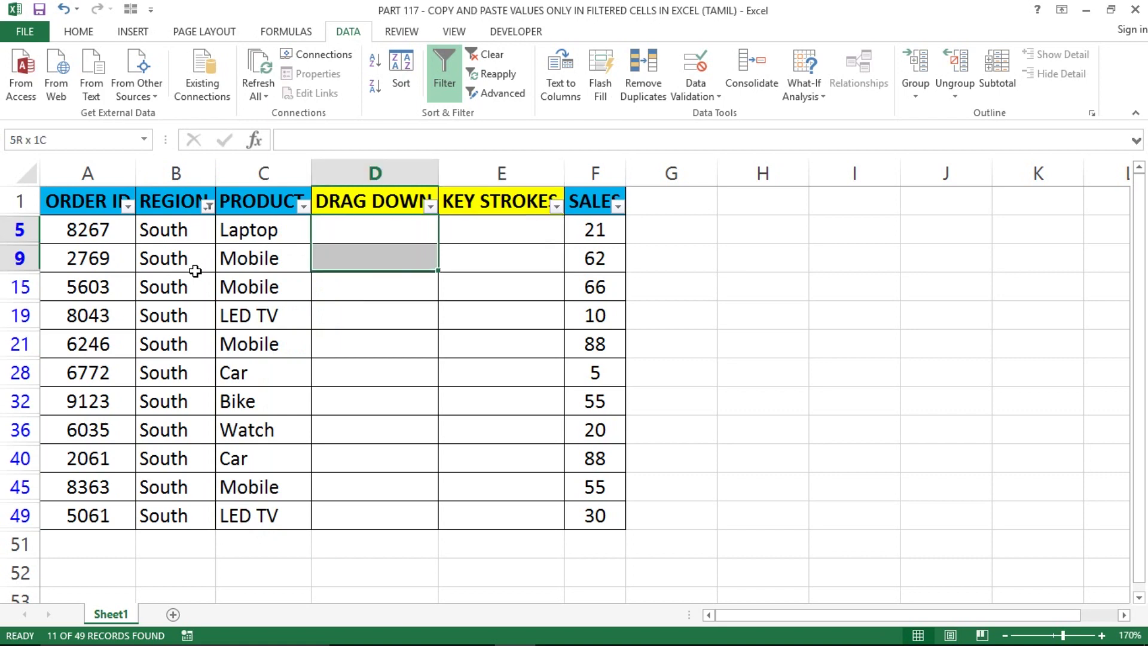
key(shift+Down)
key(shift+Down)
key(shift+Down)
key(shift+Down)
key(shift+Down)
key(shift+Down)
key(shift+Down)
key(shift+Down)
key(shift+Up)
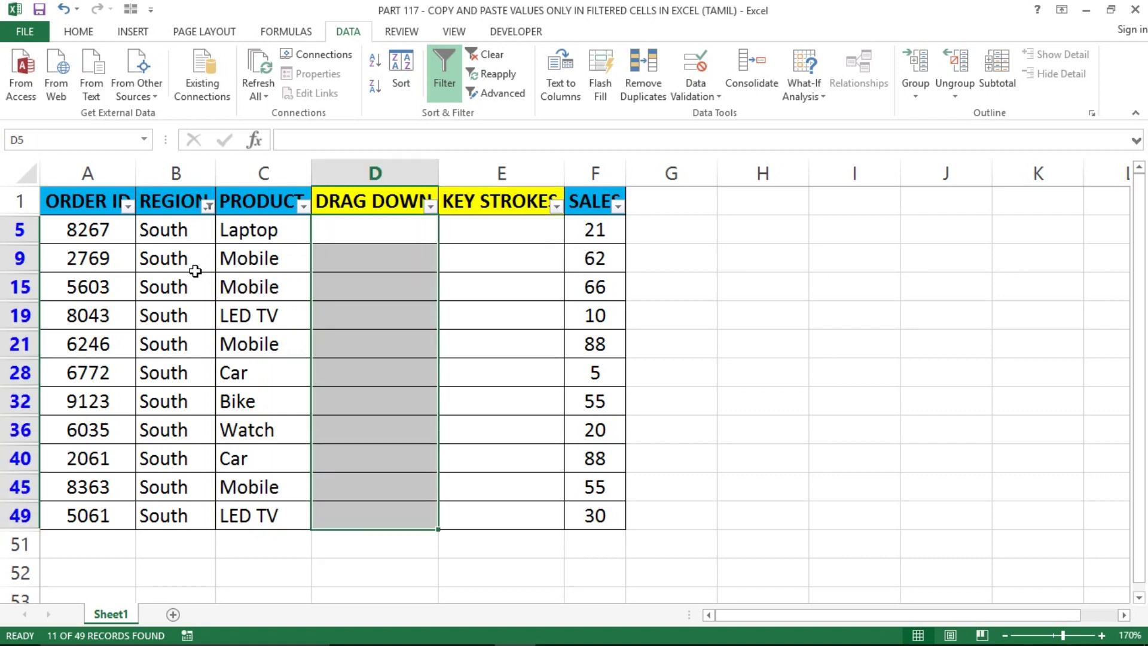
key(ctrl+Up)
key(Left)
key(Left)
Step: Copy the visible South PRODUCT values from C5:C49 and move to D5
key(Right)
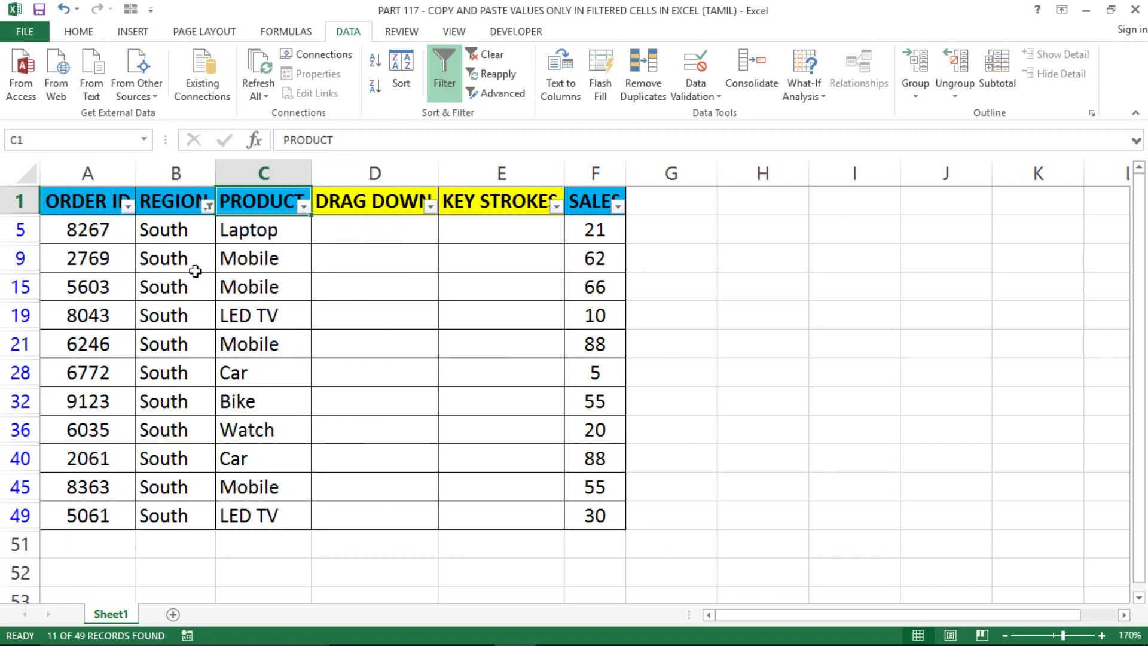
key(Down)
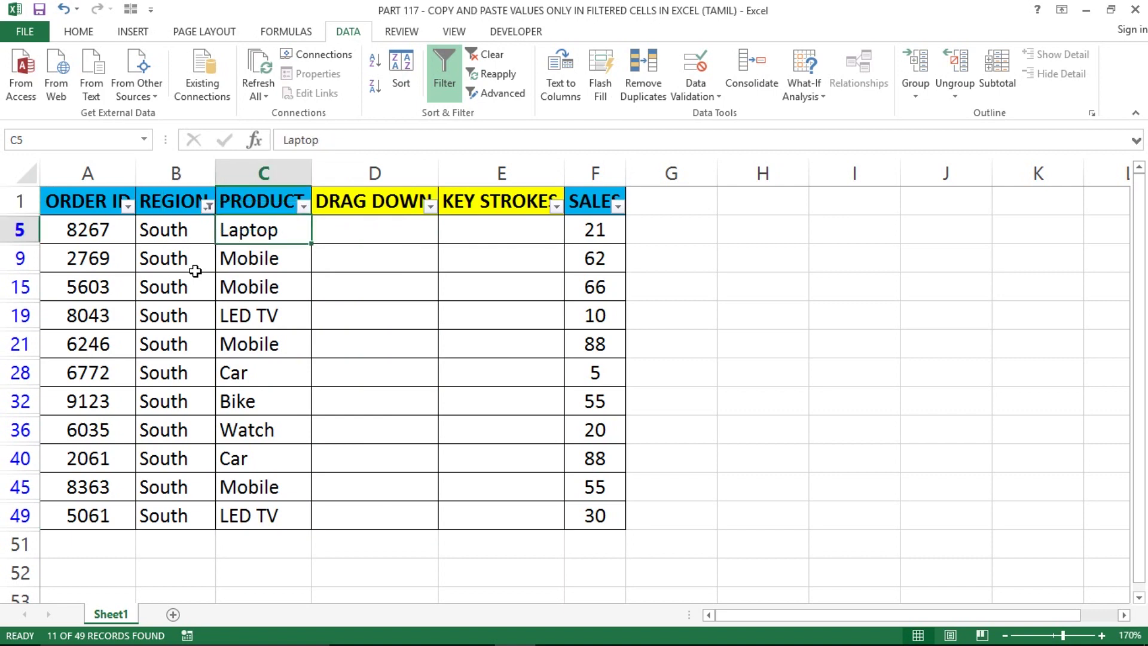
key(ctrl+shift+Down)
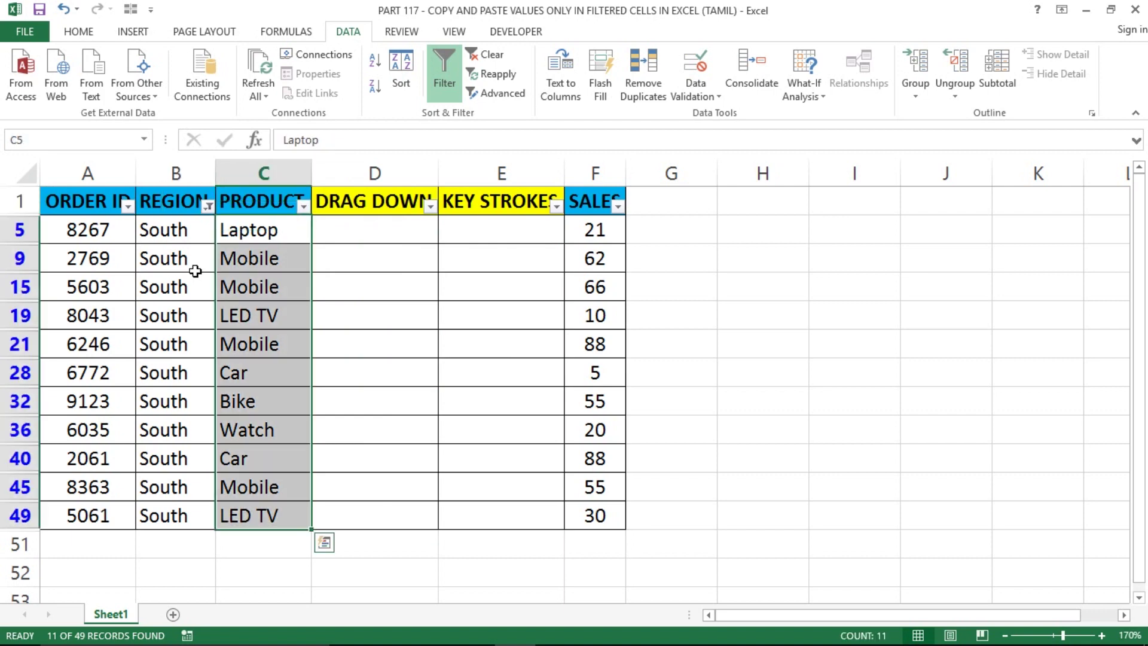
key(ctrl+c)
key(Right)
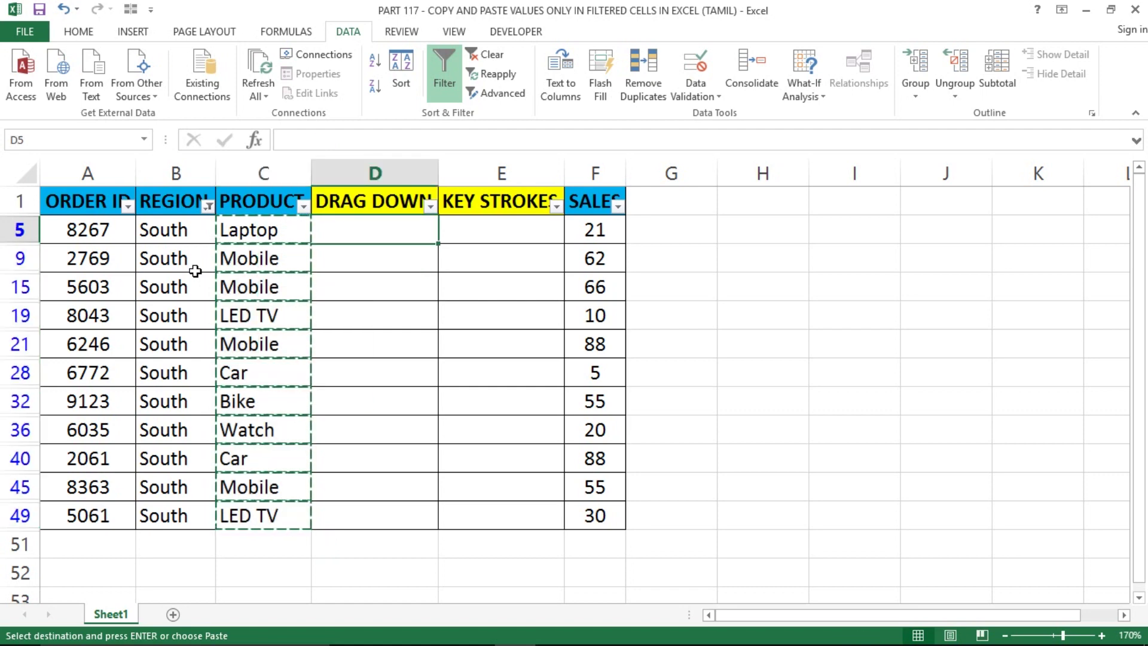
Step: Paste the products into D5, then reselect all regions to clear the filter
key(shift+Down)
key(shift+Down)
key(ctrl+v)
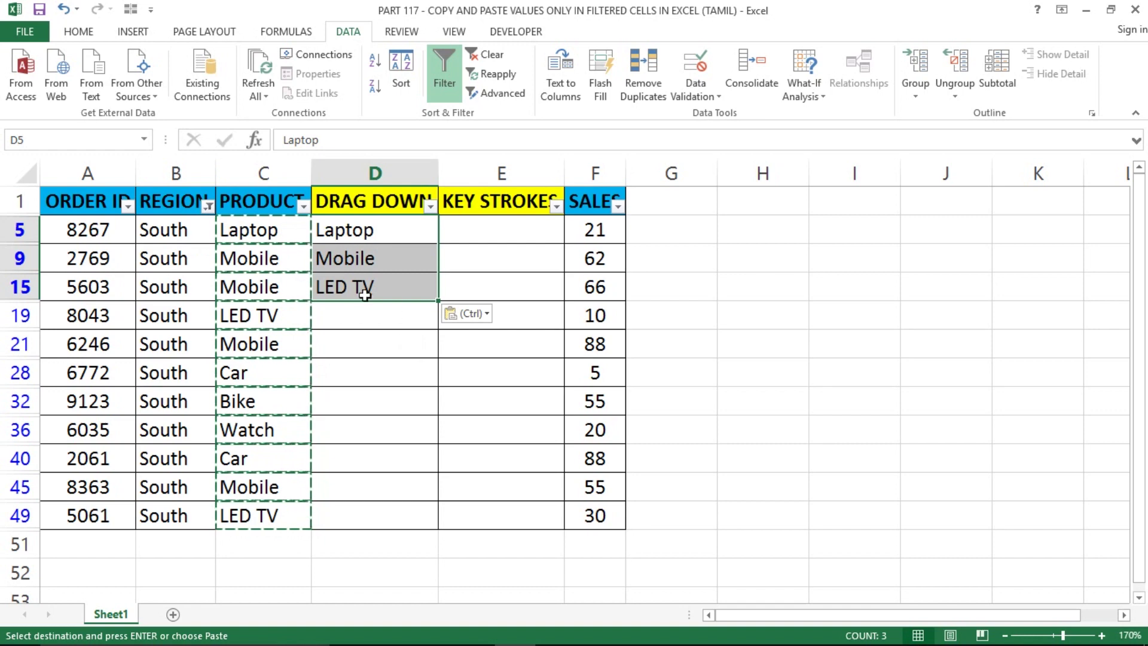
click(208, 206)
click(47, 371)
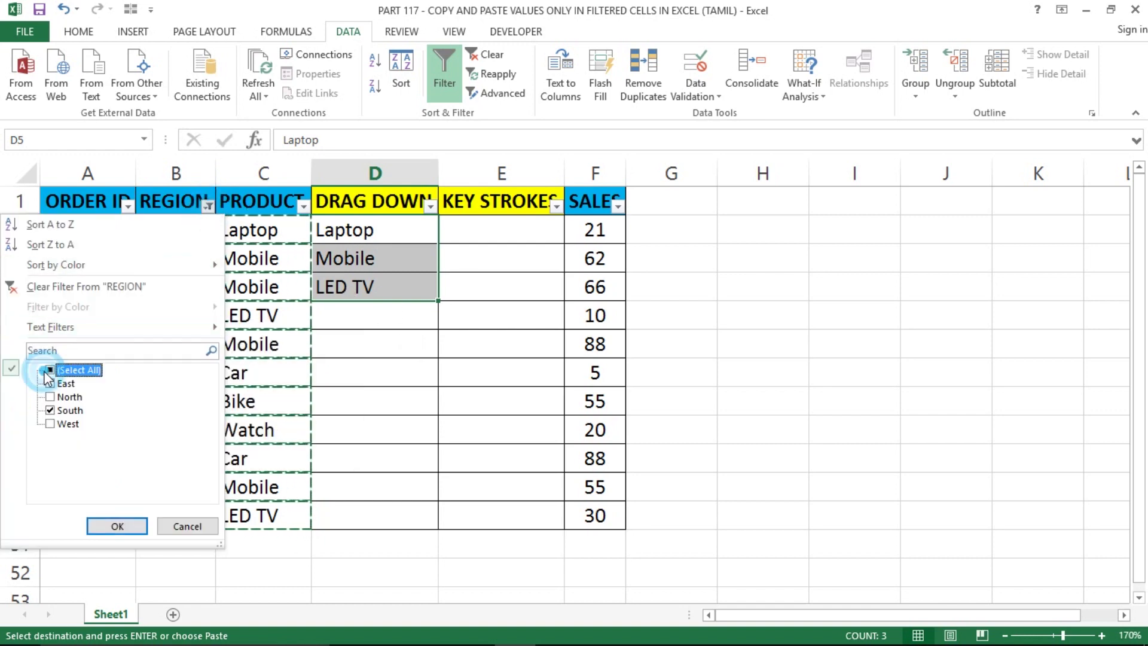
click(115, 524)
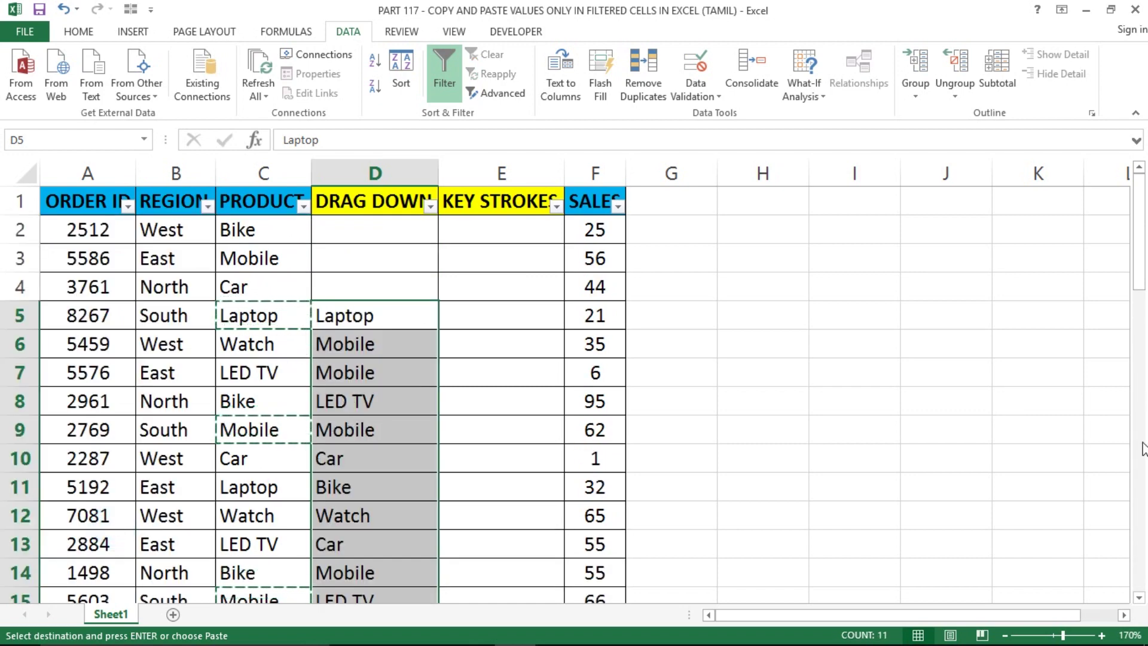
Step: Scroll through the sheet to inspect the products pasted consecutively in DRAG DOWN rows 5–15
click(1139, 597)
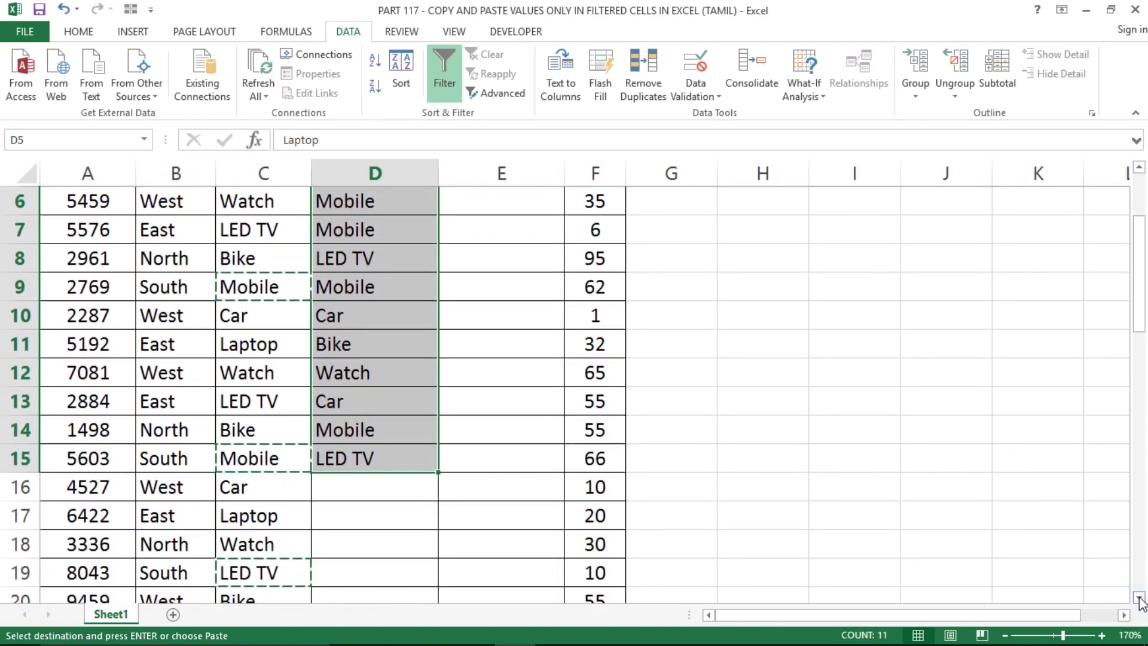
click(1139, 597)
click(1139, 598)
click(1139, 598)
click(1139, 597)
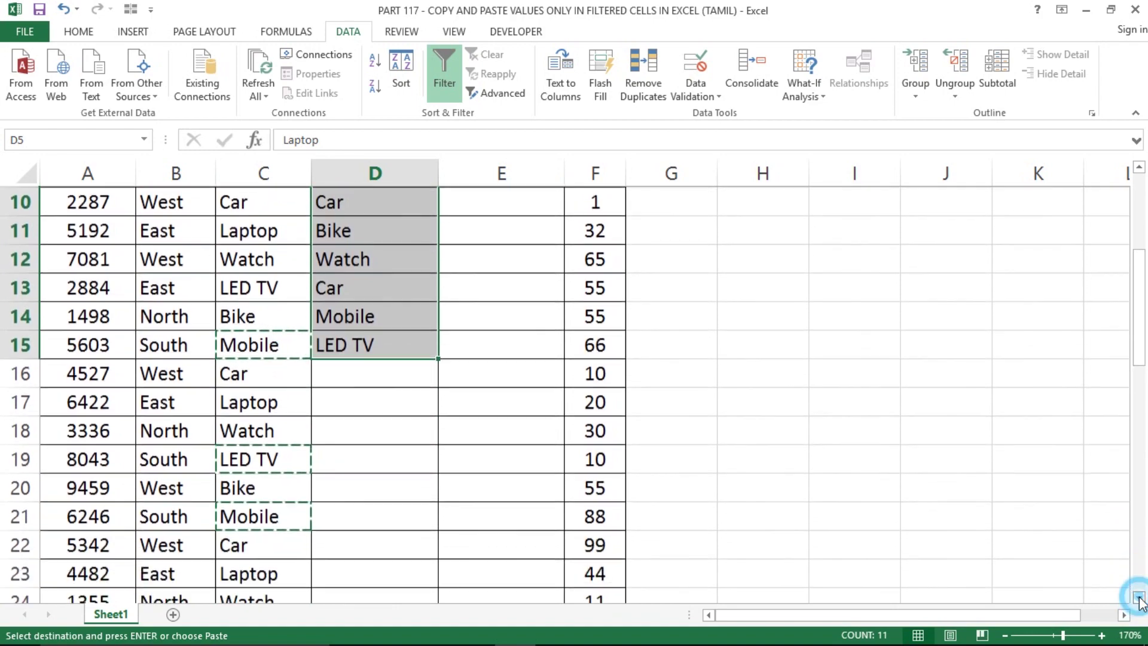
mouse_move(1138, 284)
mouse_down()
mouse_move(1139, 242)
mouse_move(1146, 342)
mouse_up()
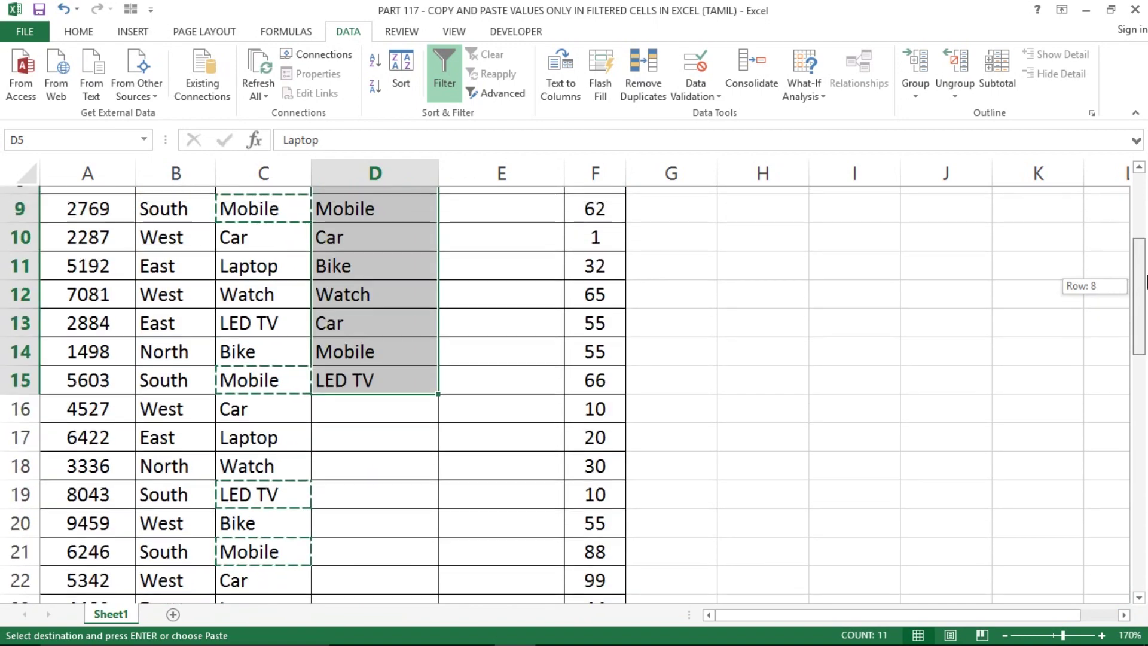
drag(1146, 342, 1146, 212)
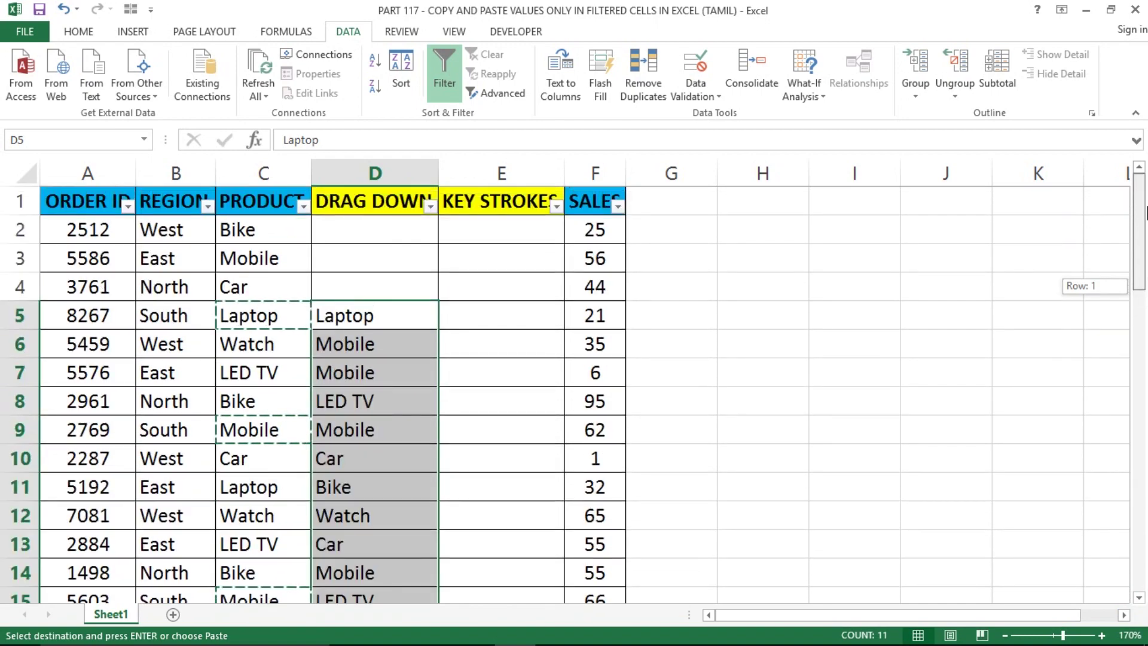
Step: Undo the filter clearing and the paste, leaving DRAG DOWN empty again
click(264, 208)
key(ctrl+z)
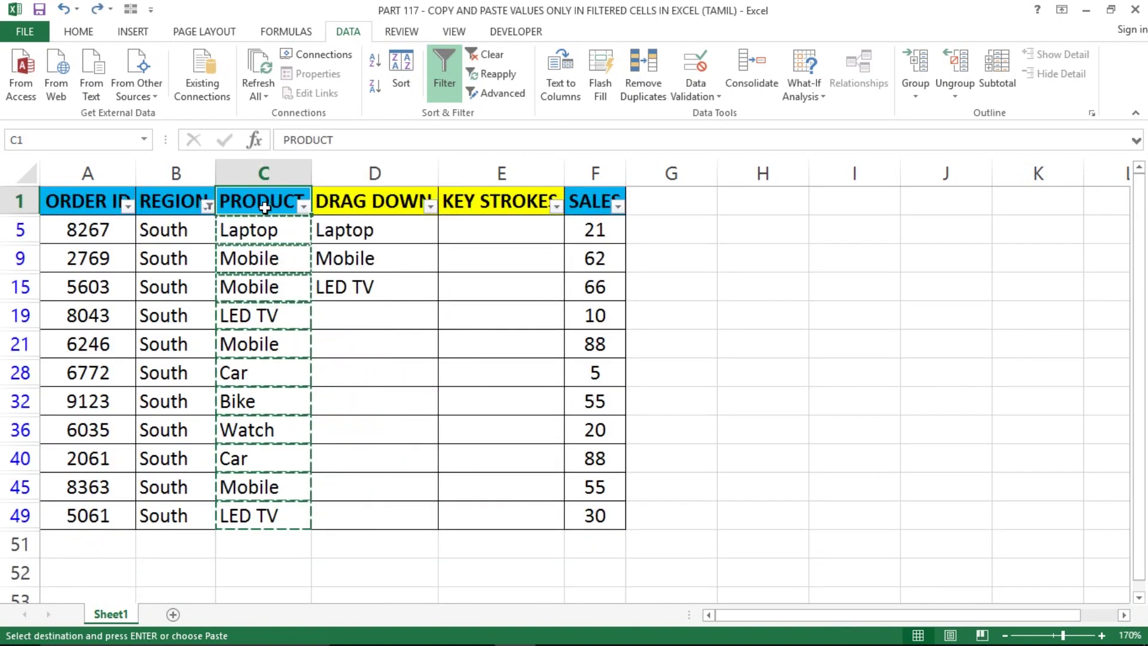
key(Escape)
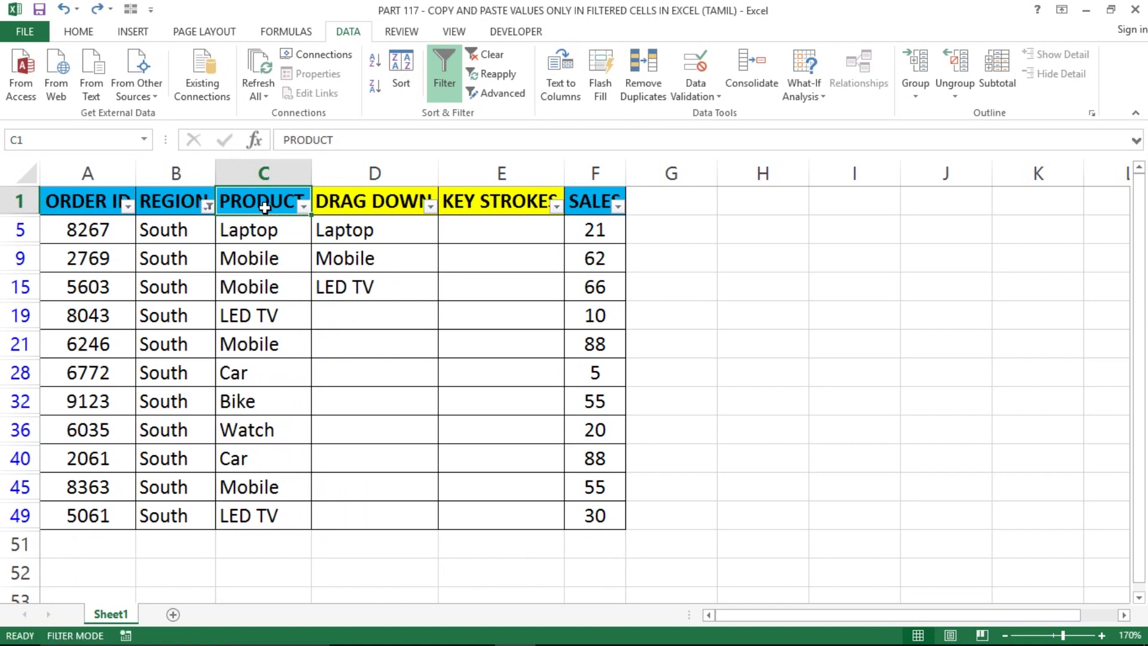
key(ctrl+z)
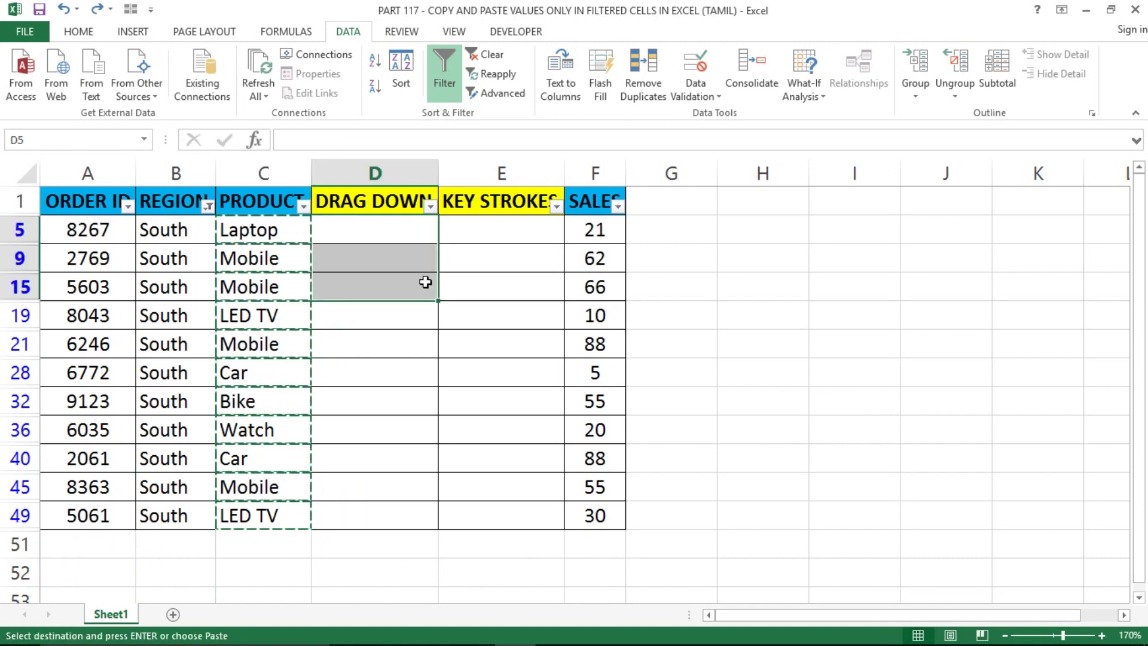
key(Escape)
Step: Select DRAG DOWN cells D5 to D49, then return to the PRODUCT column
click(375, 234)
key(Down)
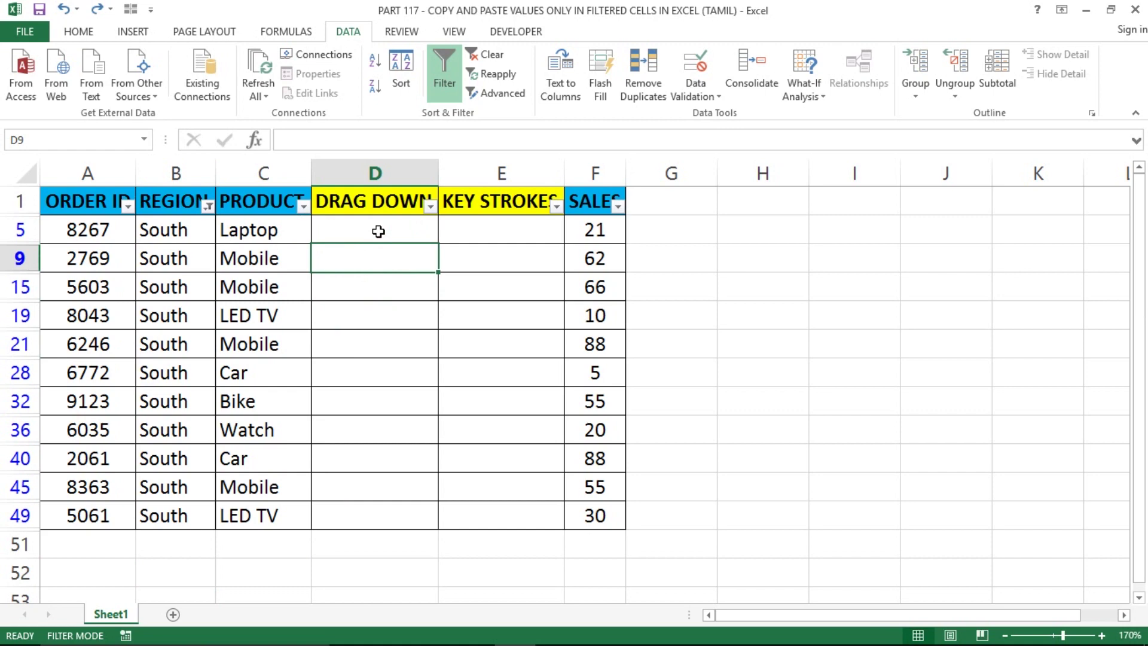
key(ctrl+Up)
drag(378, 231, 375, 518)
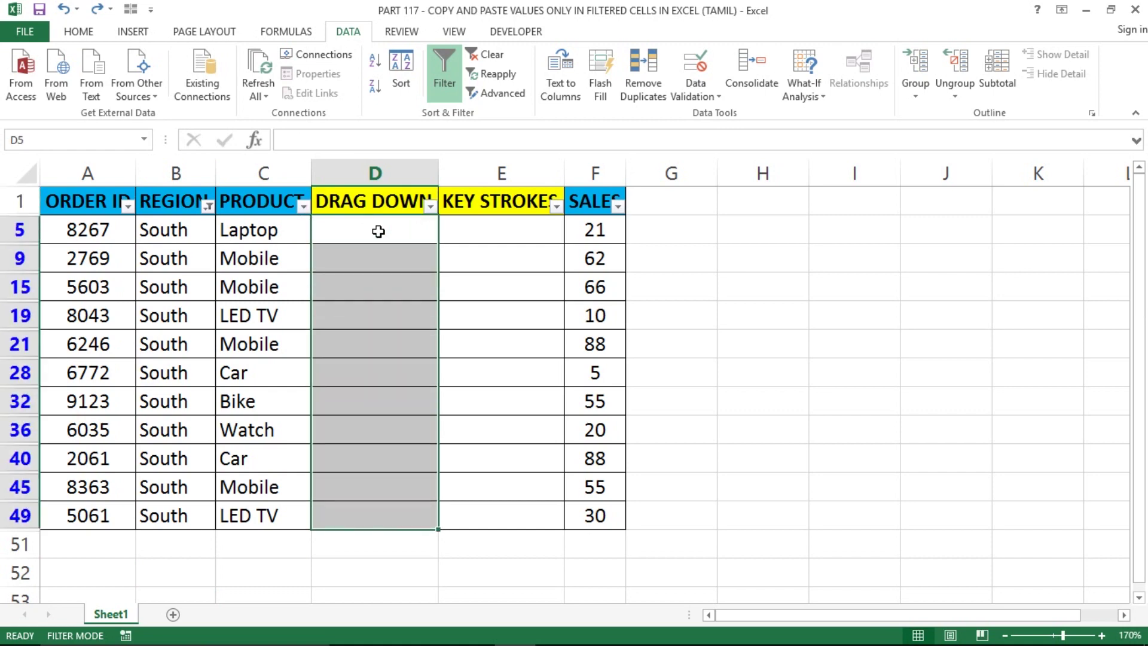
key(ctrl+Up)
key(Left)
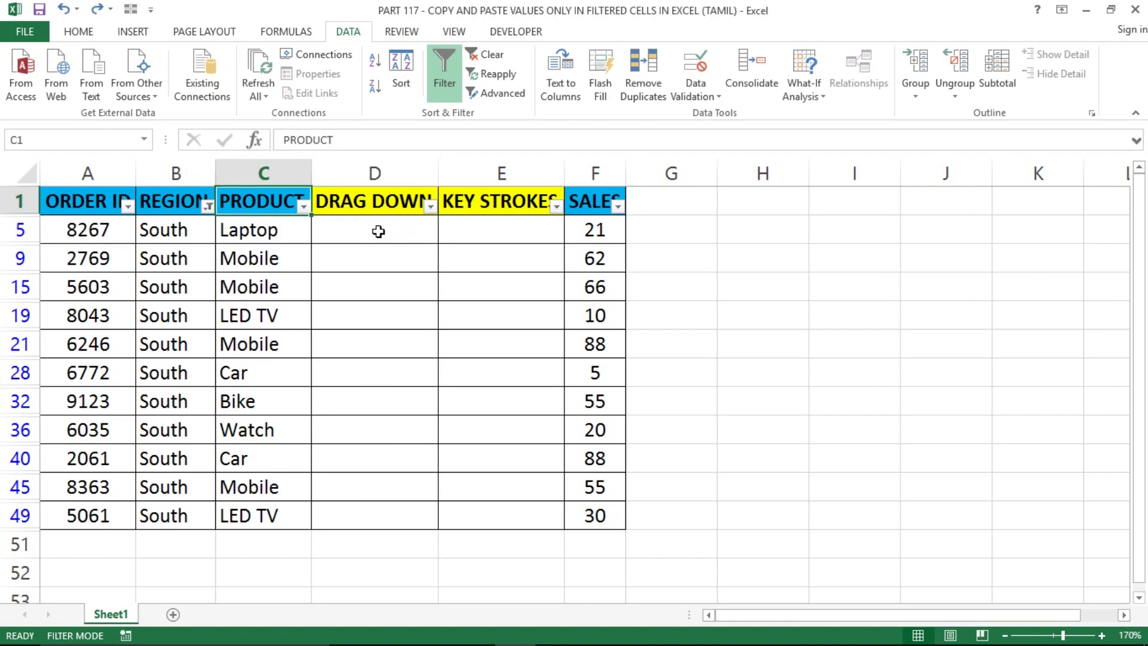
key(Right)
key(Left)
key(Down)
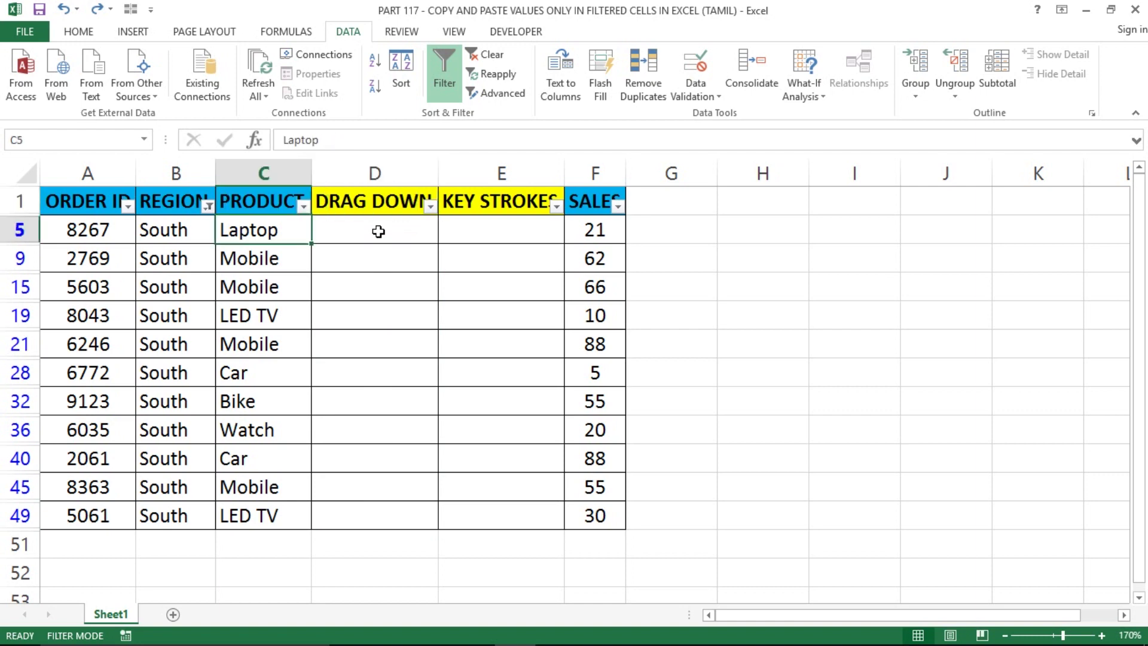
Step: Copy C5:C49 and paste into only the visible cells of D5:D49 using Alt+;
key(ctrl+shift+Down)
key(ctrl+c)
key(Right)
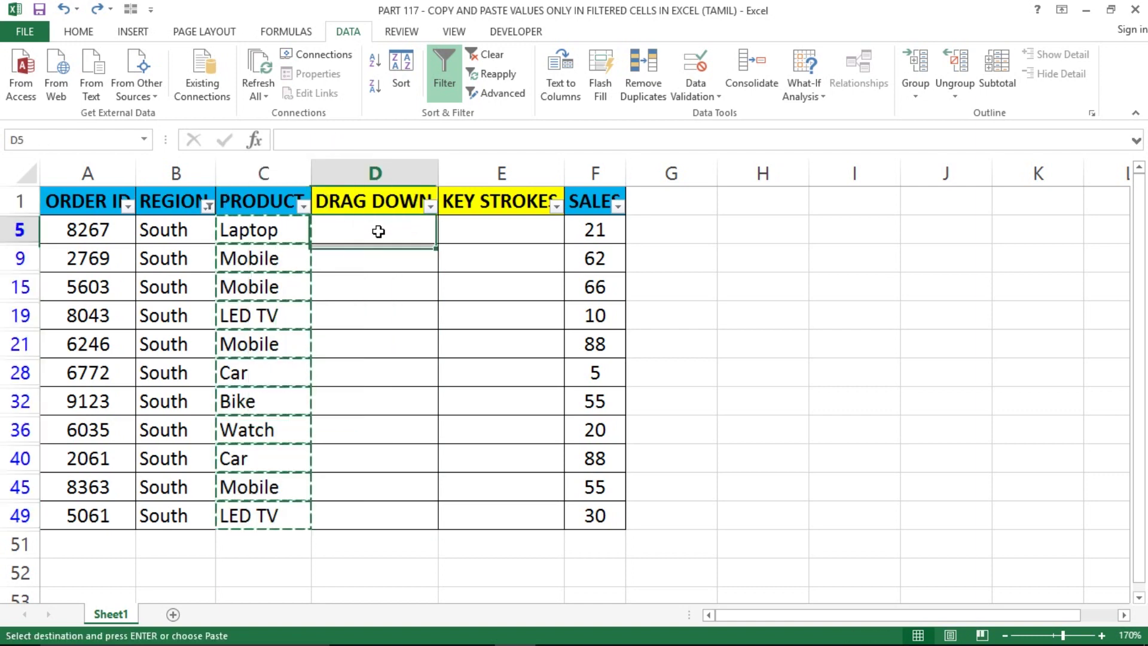
key(shift+Down)
key(shift+Down)
key(shift+Down)
key(shift+Down)
key(shift+Down)
key(shift+Down)
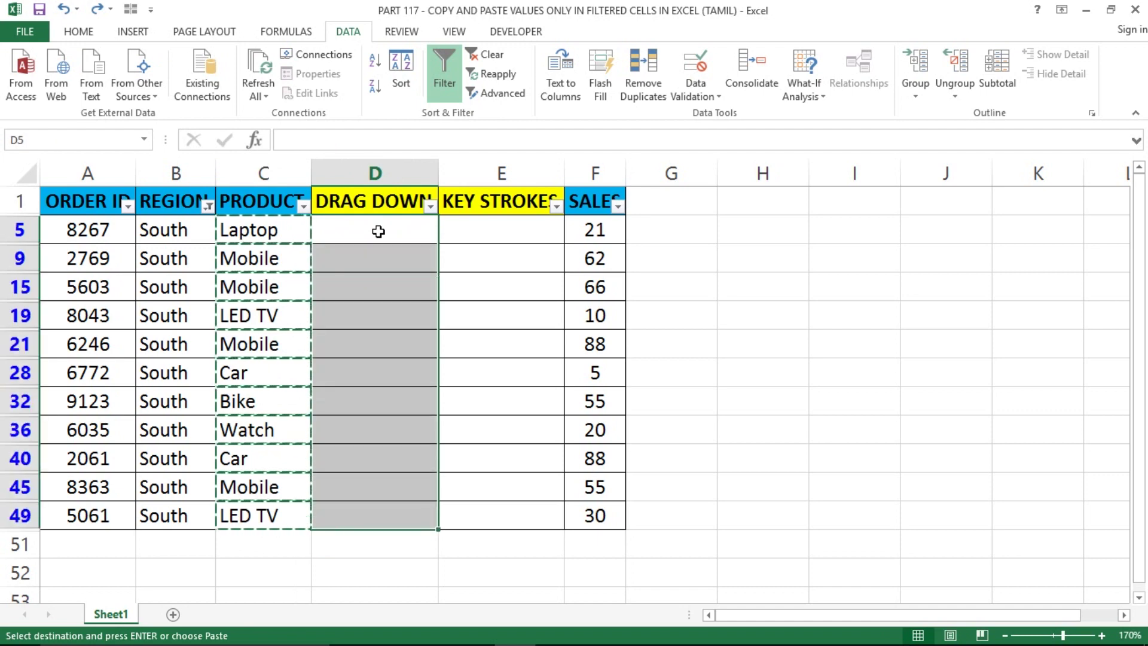
key(alt+semicolon)
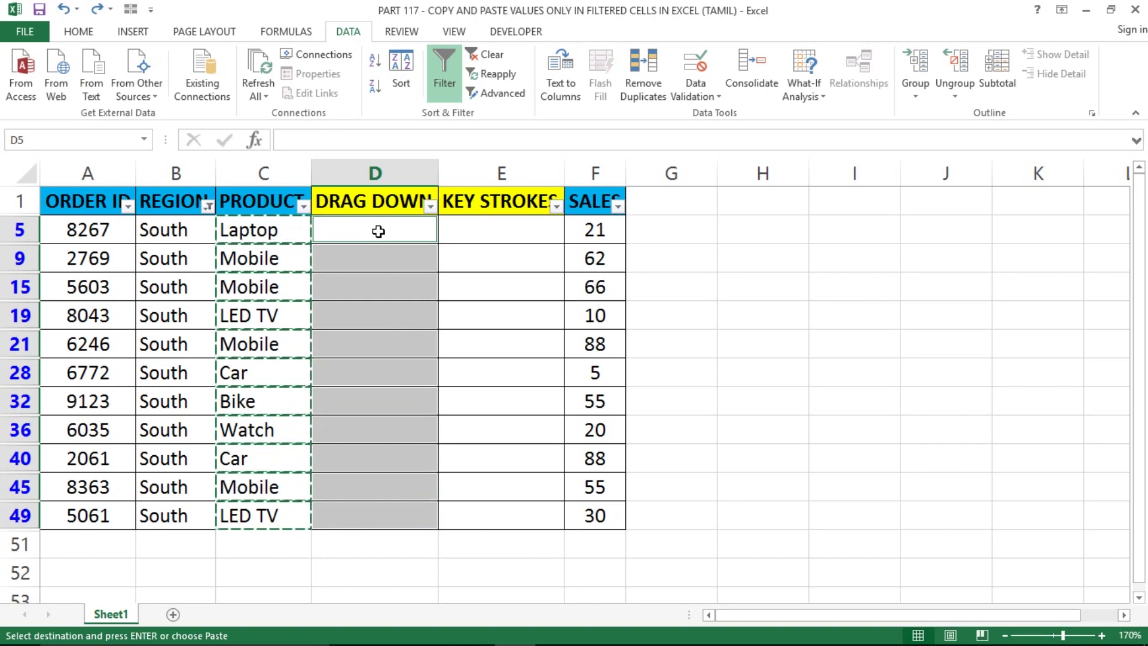
key(ctrl+v)
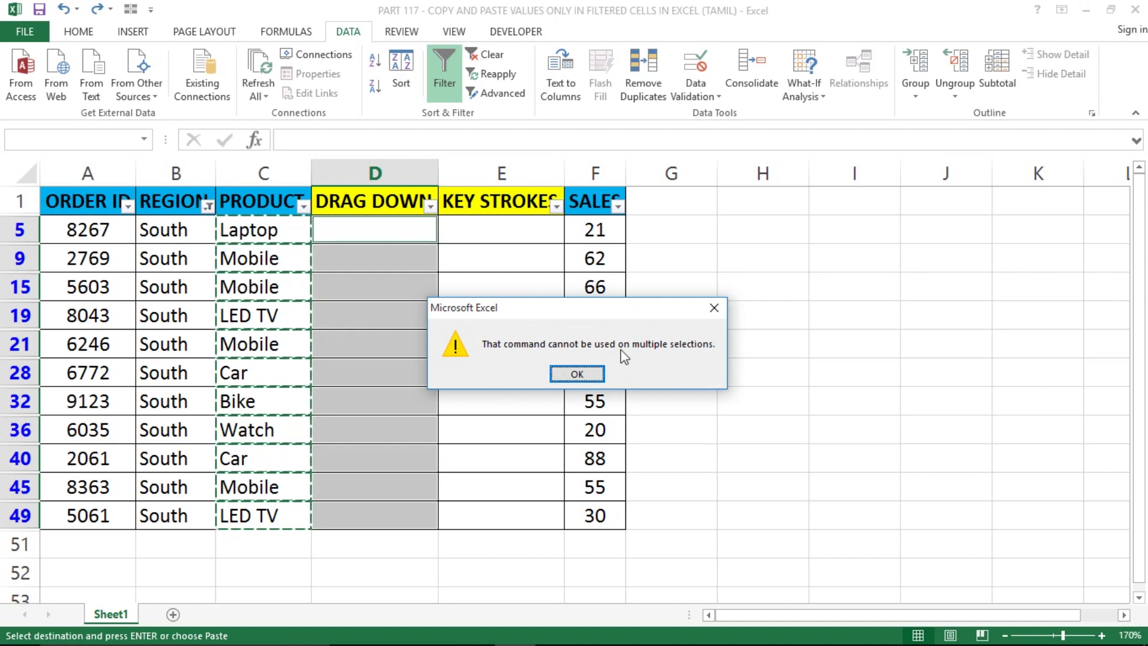
Step: Dismiss the multiple-selections error and cancel the pending copy
click(563, 372)
key(Escape)
key(Right)
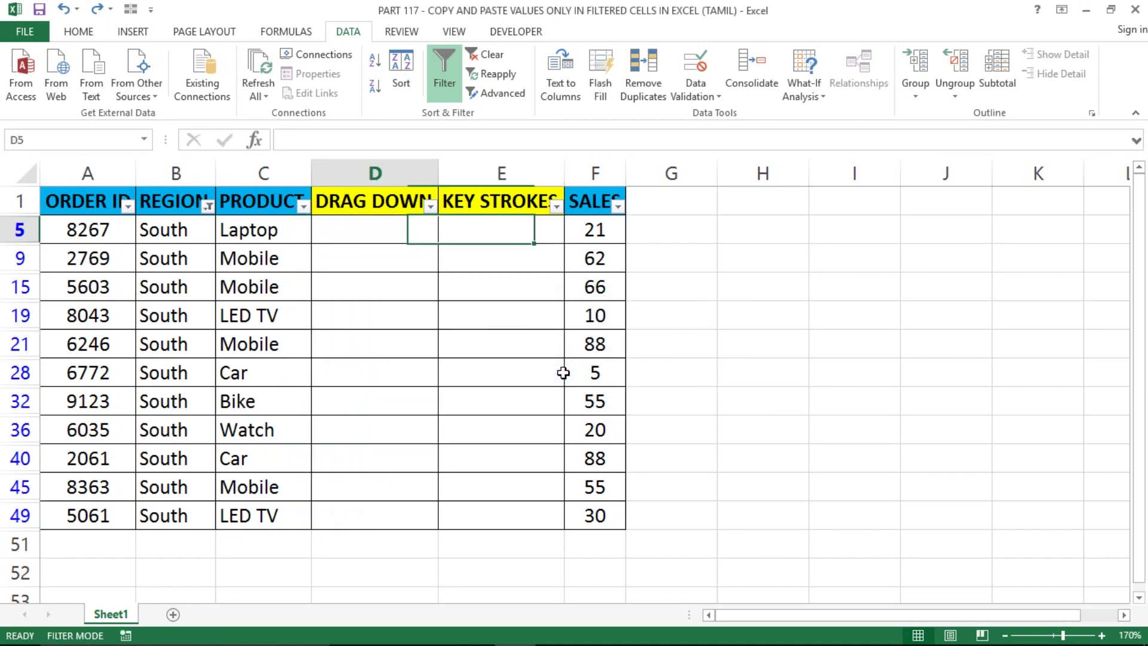
key(Left)
key(Up)
Step: Clear the filter and reapply it with only South ticked in REGION
key(alt+a)
key(c)
key(Left)
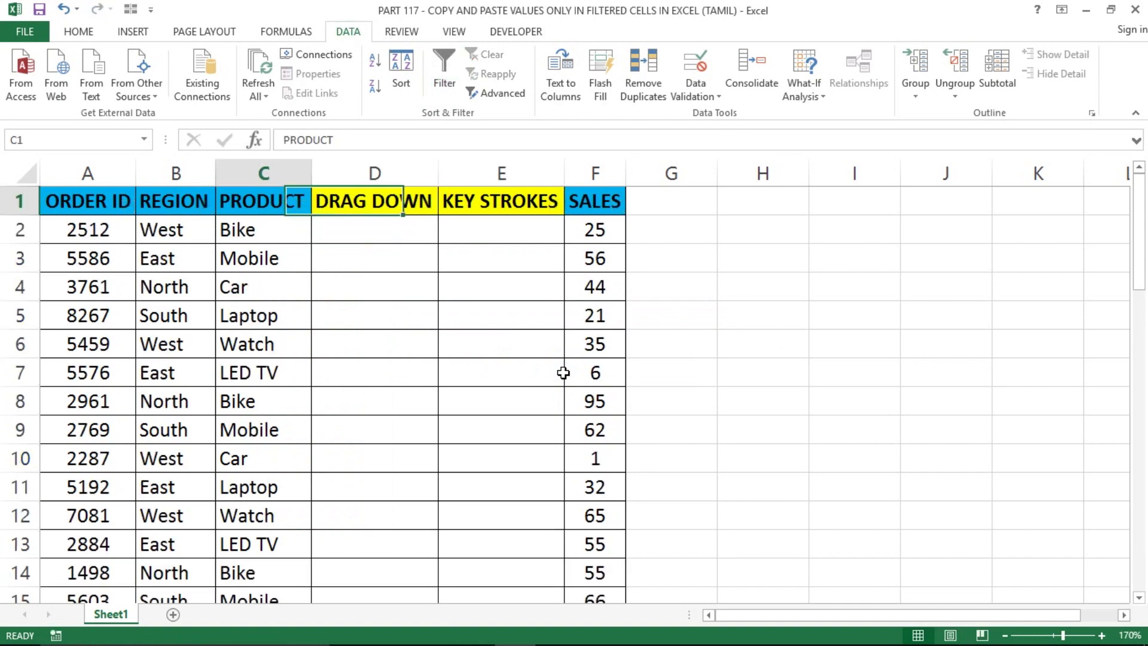
key(Left)
key(alt+Down)
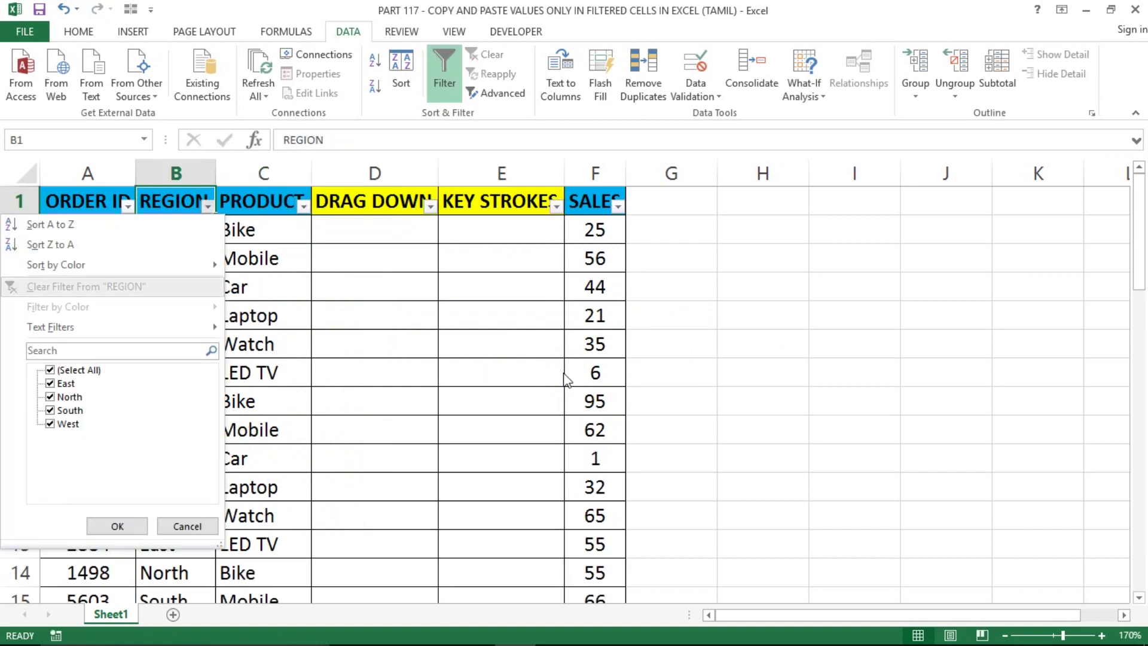
key(space)
key(Down)
key(Down)
key(Down)
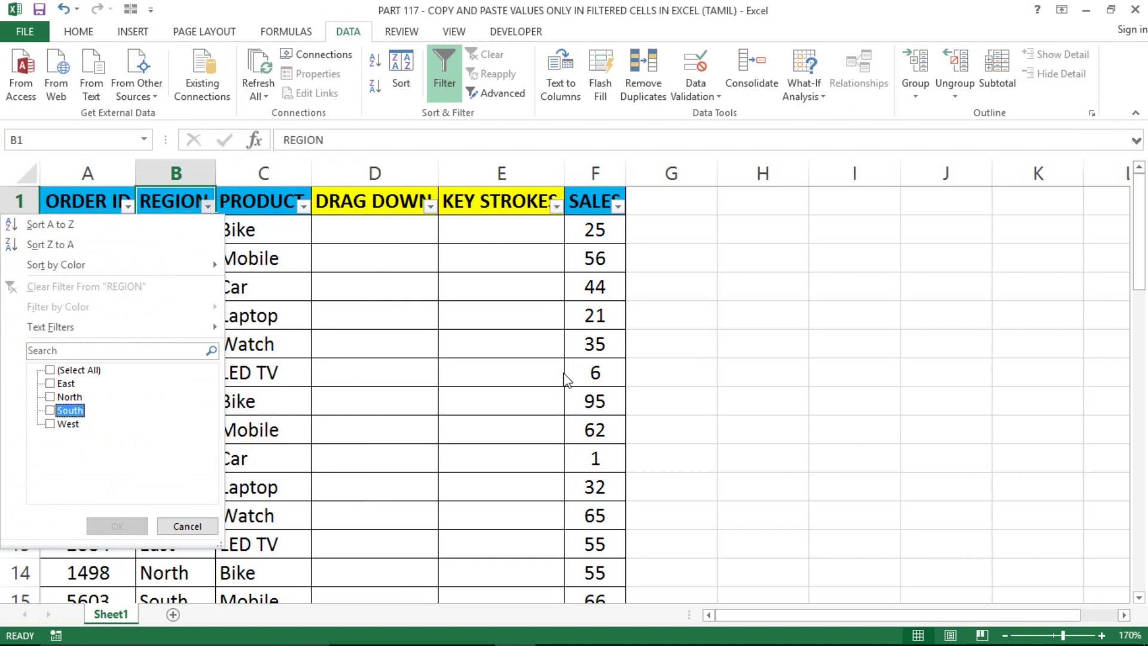
key(space)
key(Return)
Step: Cut the South PRODUCT values from C5:C49 and paste them into D5
key(Right)
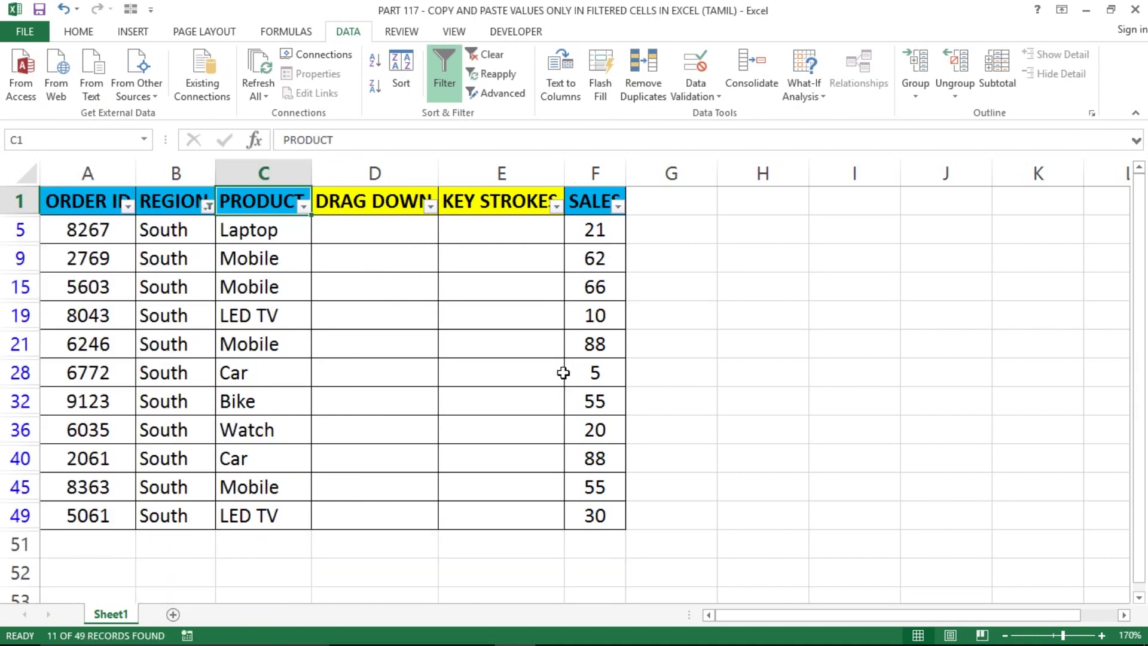
key(Right)
key(Left)
key(Down)
key(ctrl+shift+Down)
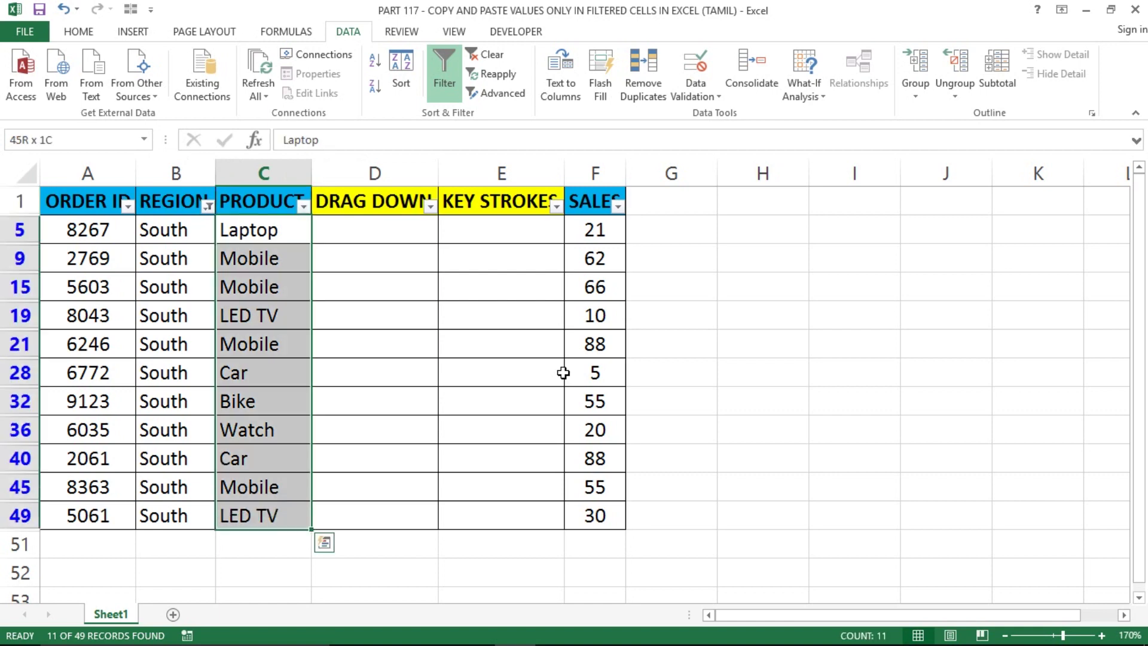
key(ctrl+x)
key(Right)
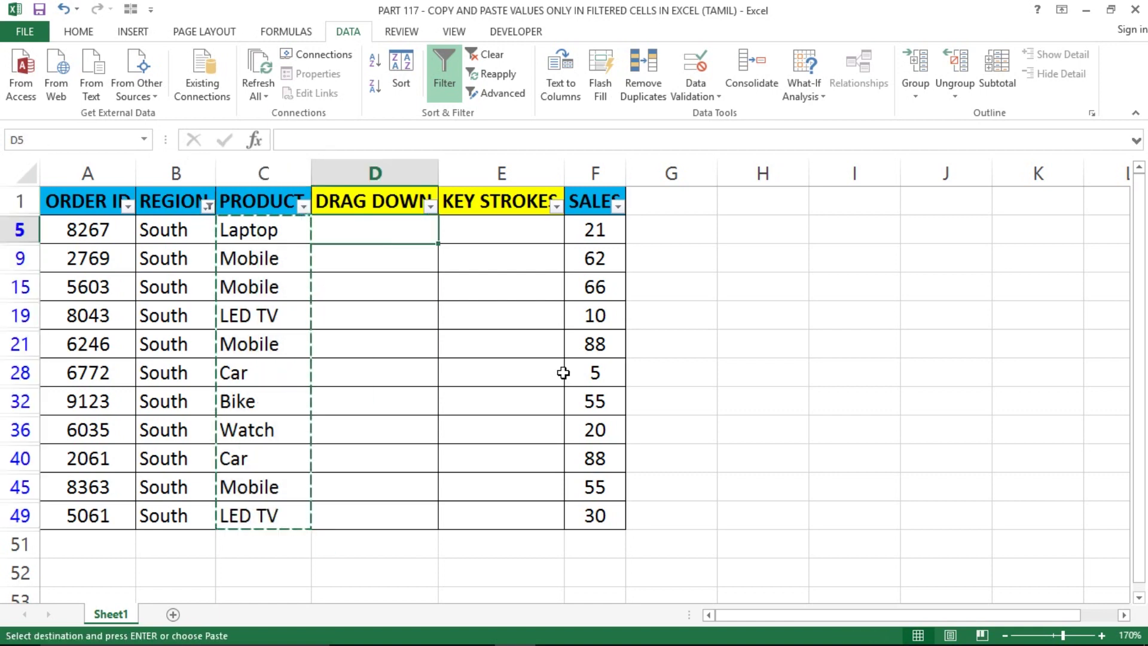
key(ctrl+v)
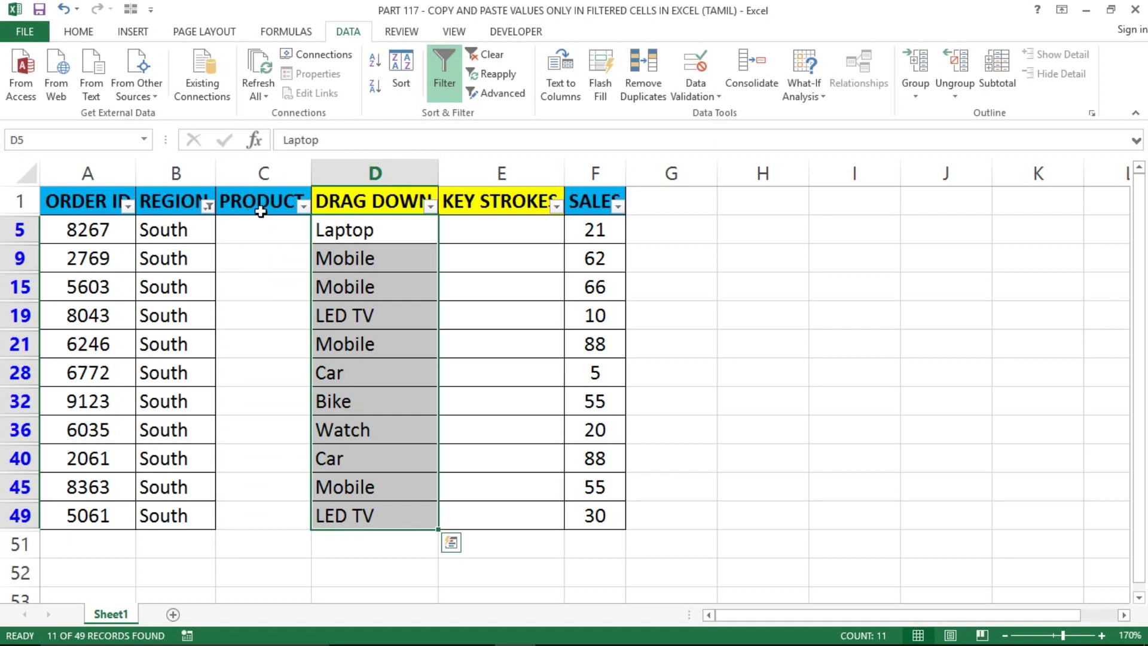
Step: Tick every region in the REGION filter so all rows show
click(207, 207)
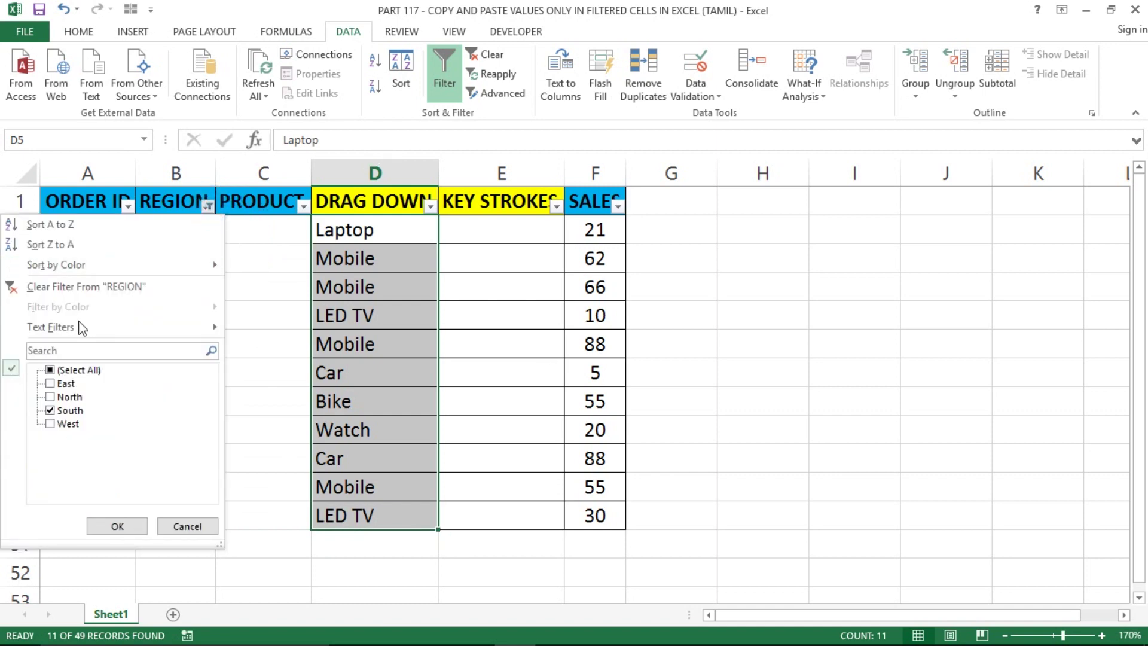
click(49, 370)
click(118, 526)
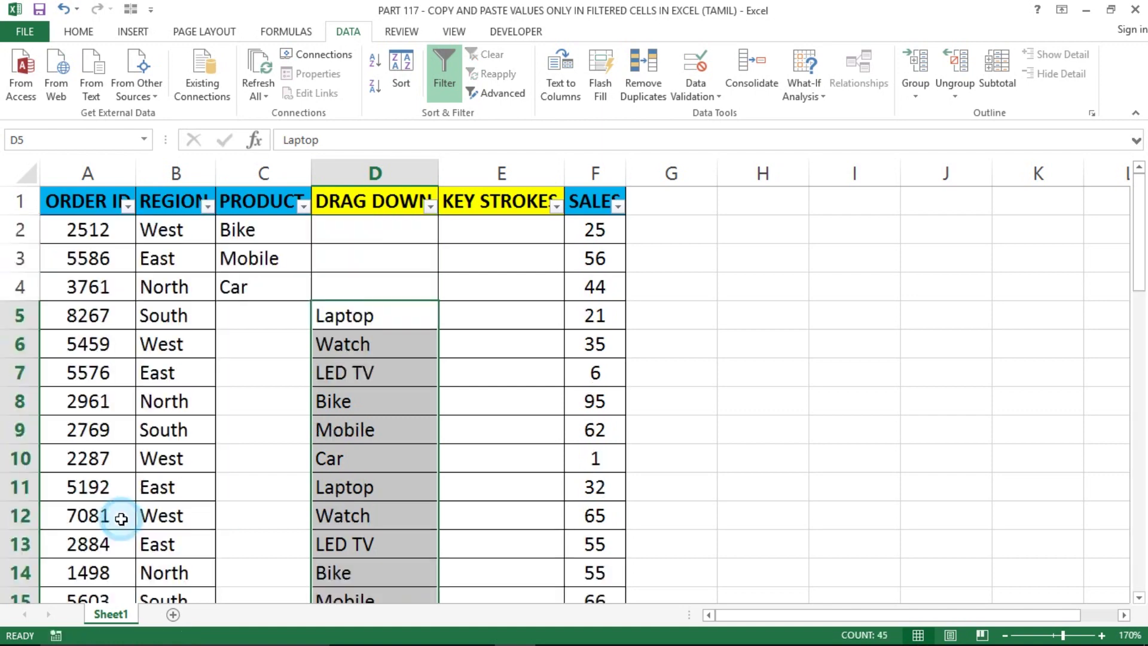
Step: Compare REGION, the emptied PRODUCT cells and moved DRAG DOWN products from row 5 down
click(303, 314)
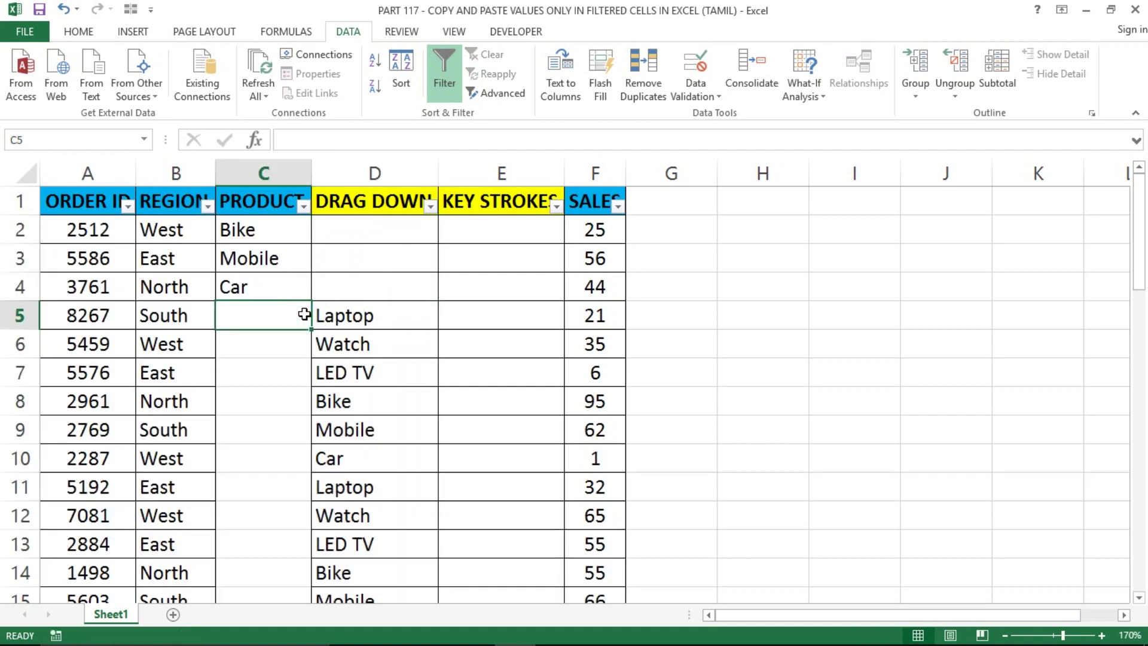
key(Left)
key(Right)
key(Right)
key(shift+Down)
key(shift+Down)
key(shift+Down)
key(shift+Down)
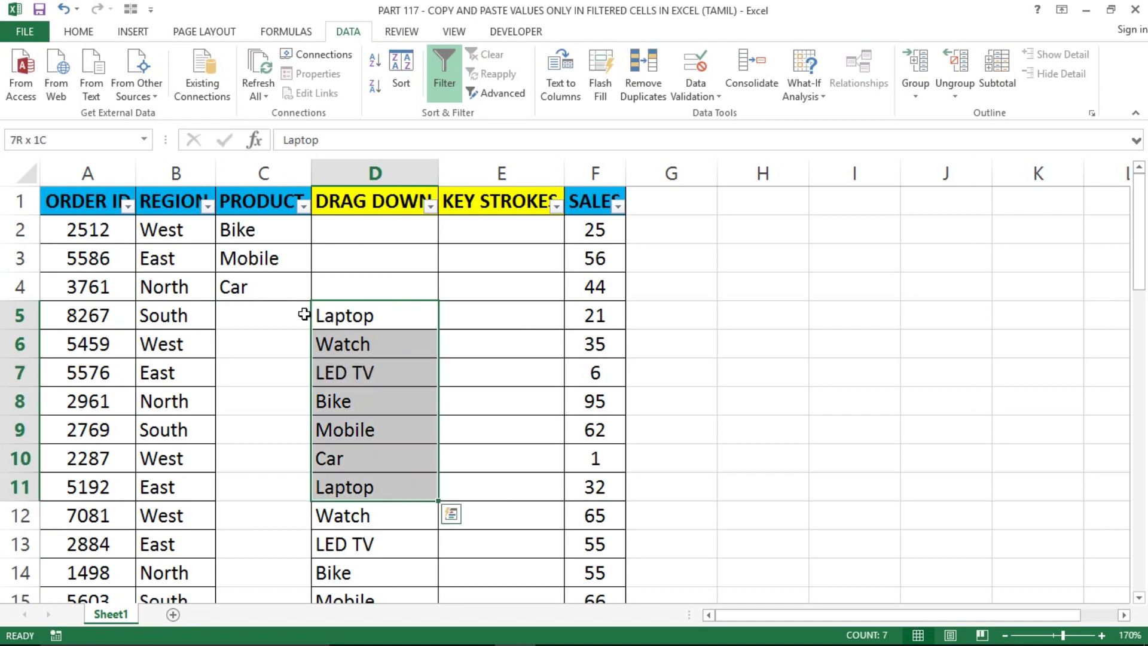
key(Left)
key(Left)
key(shift+Down)
key(shift+Down)
key(shift+Down)
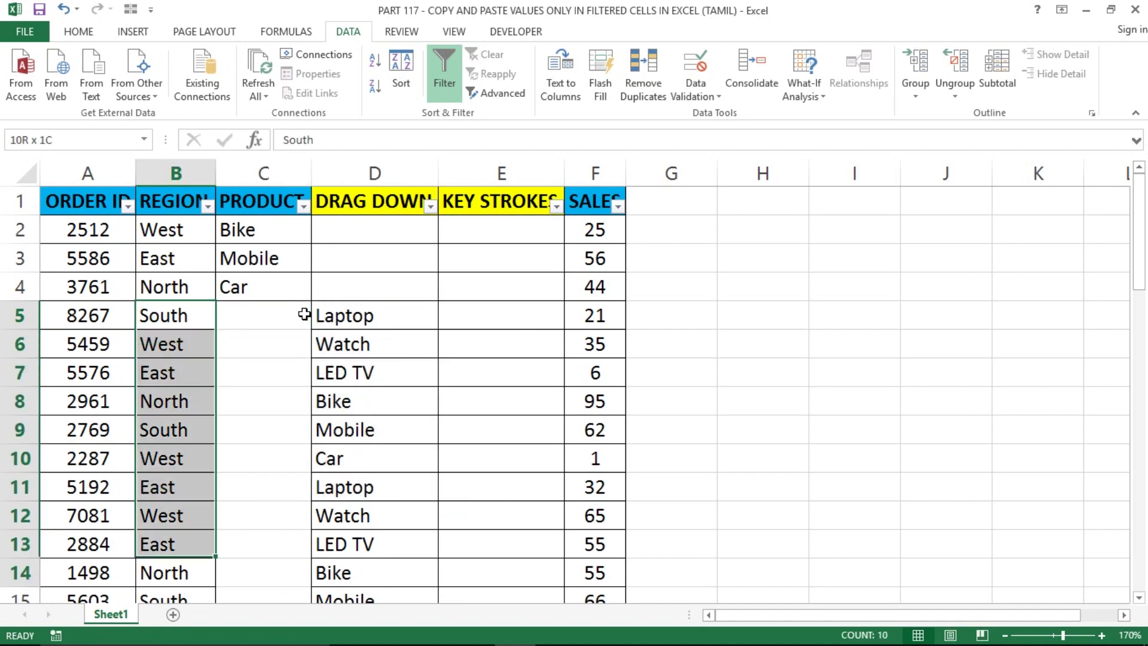
key(shift+Down)
key(shift+Down)
key(shift+Down)
key(shift+Down)
key(shift+Down)
key(shift+Down)
key(shift+Down)
key(shift+Down)
key(shift+Down)
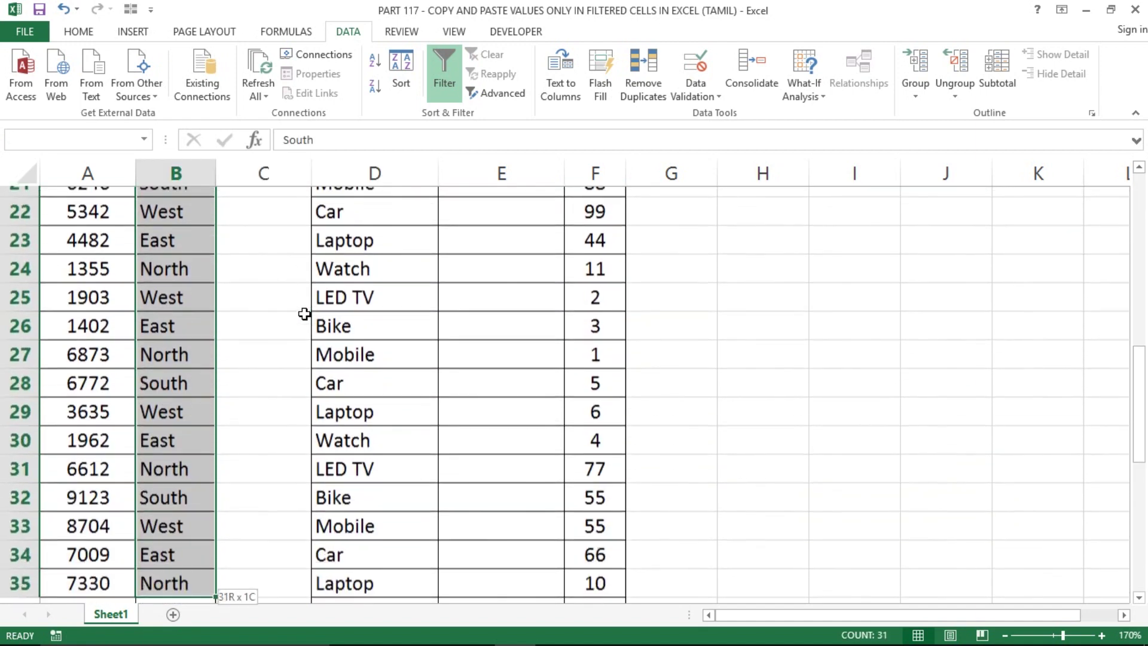
key(shift+Down)
key(shift+Down)
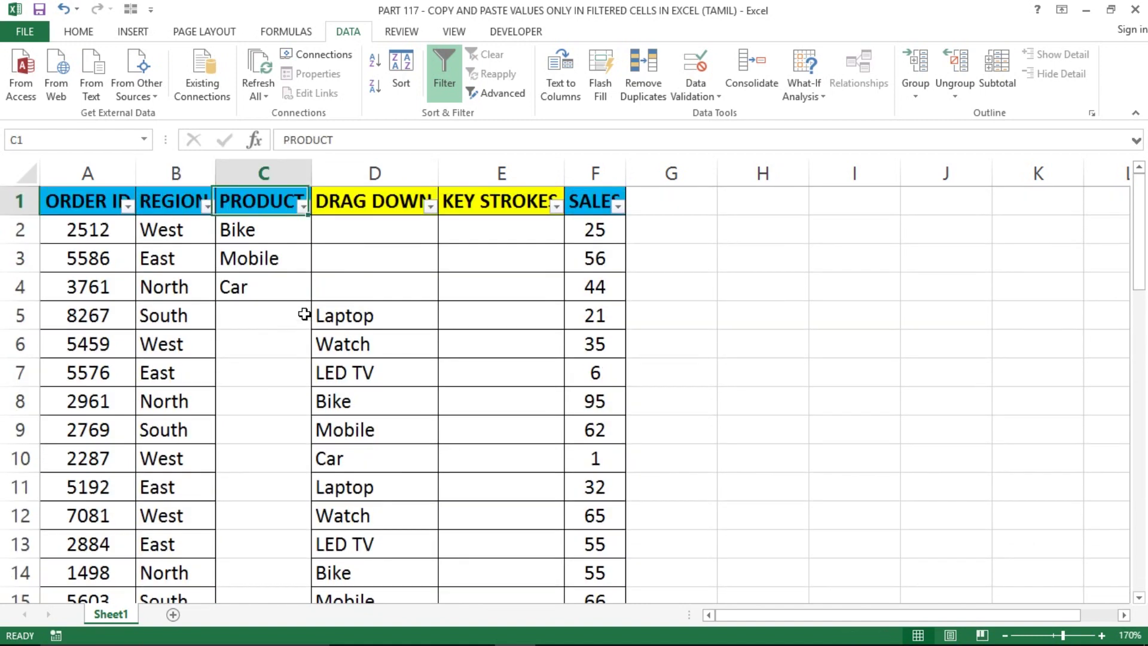
key(Right)
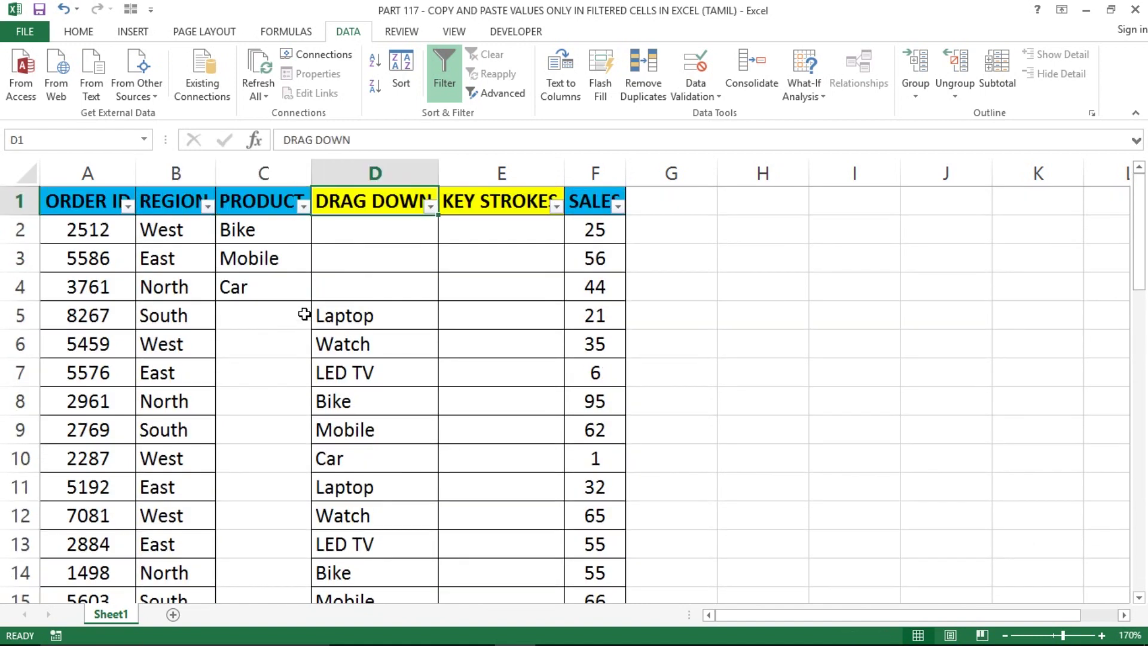
Step: Move between the ORDER ID, REGION and PRODUCT headers to prepare reapplying the filter
key(Right)
key(Left)
key(Left)
key(Left)
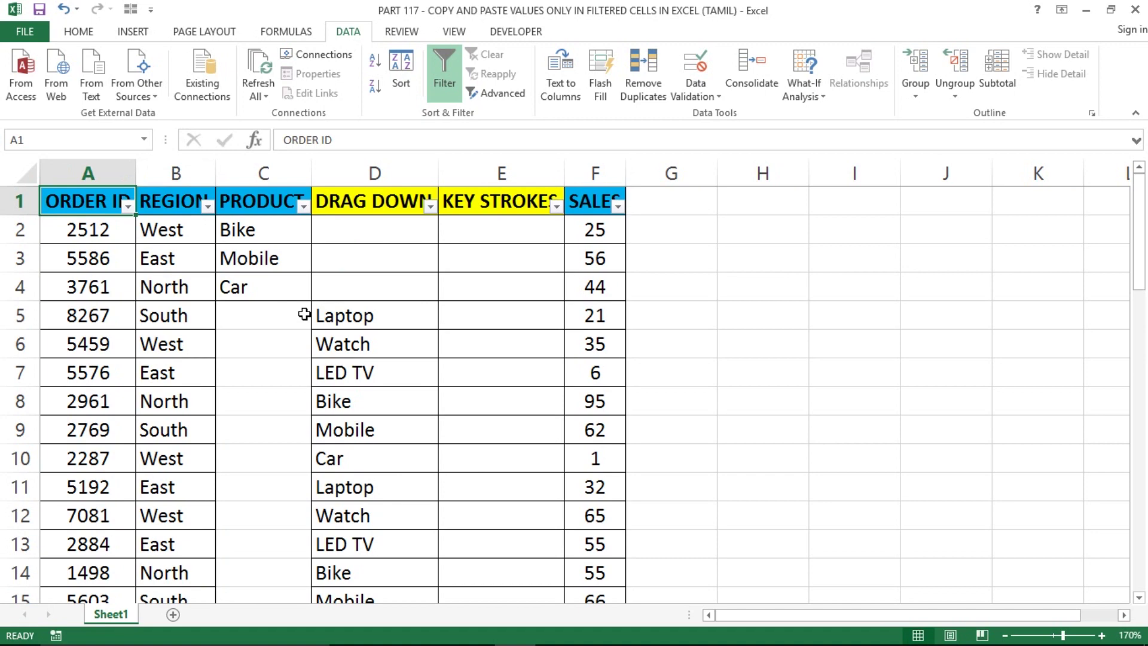
key(Right)
key(Left)
key(Right)
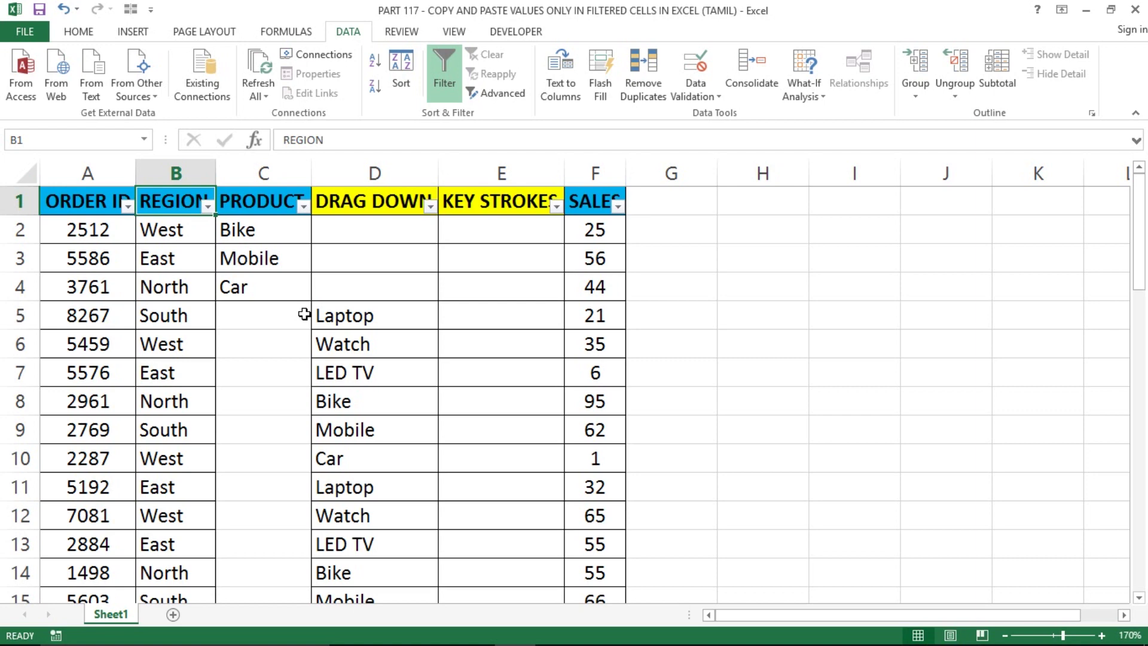
key(Right)
key(Left)
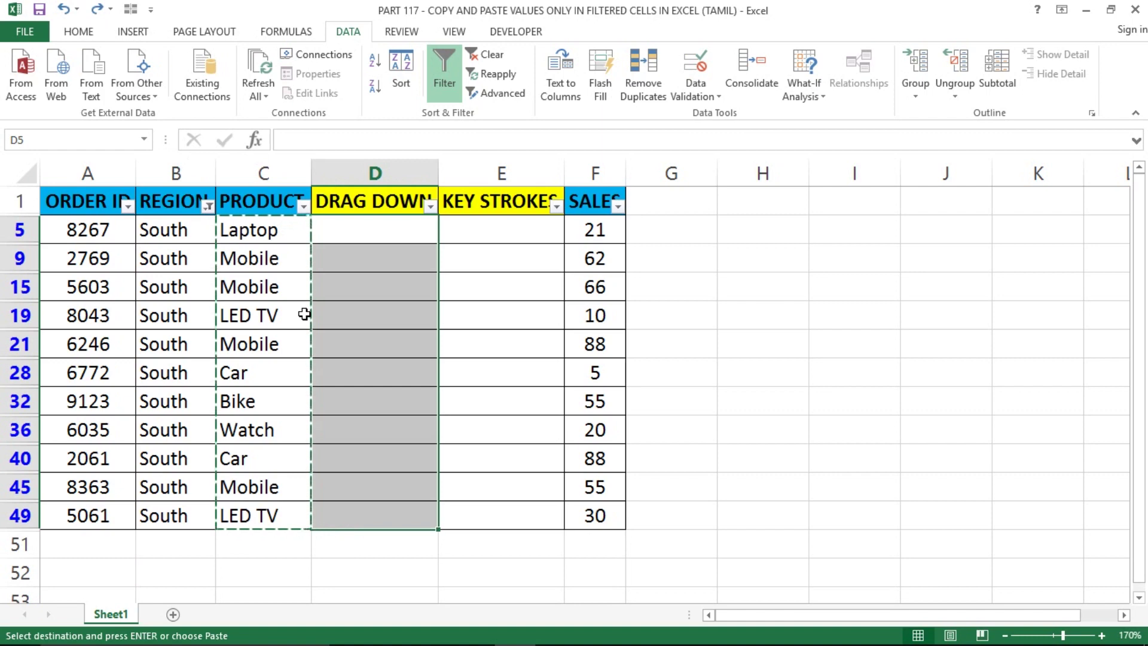
Step: Turn off filtering with Ctrl+Shift+L and check PRODUCT and DRAG DOWN down to the bottom
key(ctrl+Up)
key(Left)
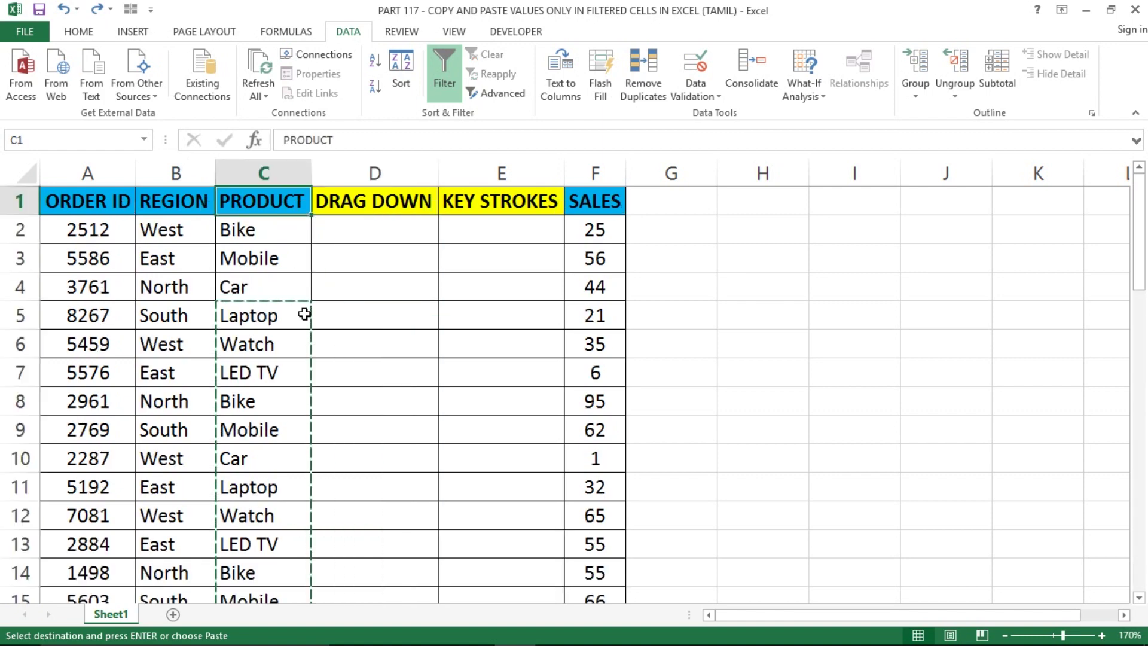
key(ctrl+shift+l)
key(Down)
key(ctrl+Down)
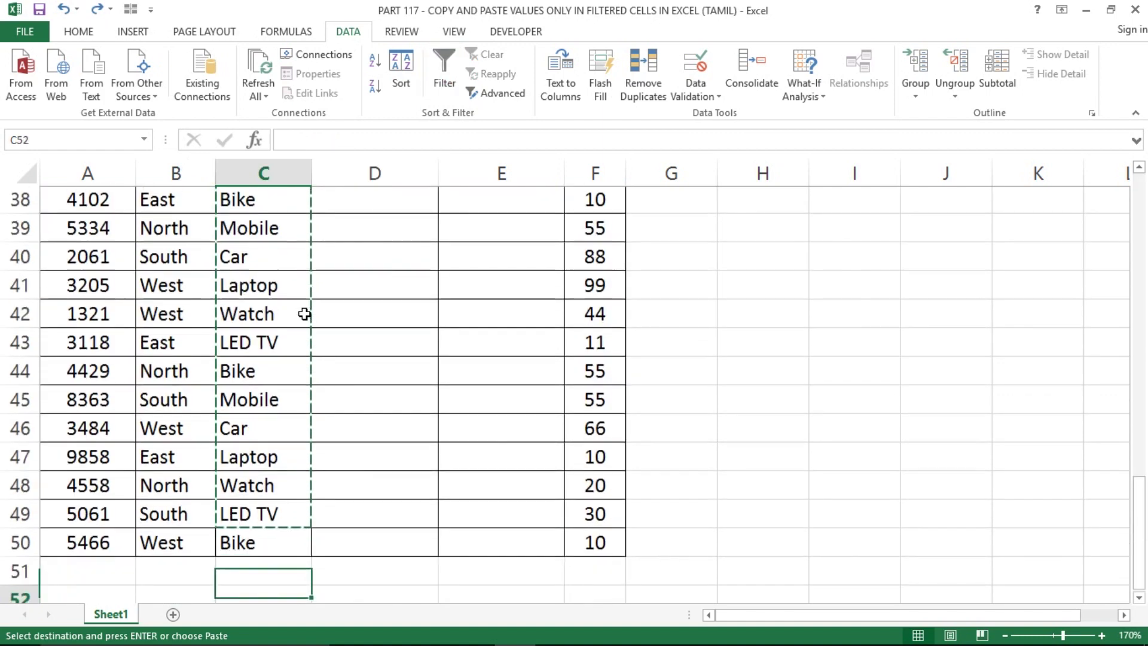
key(ctrl+Up)
key(Right)
key(Down)
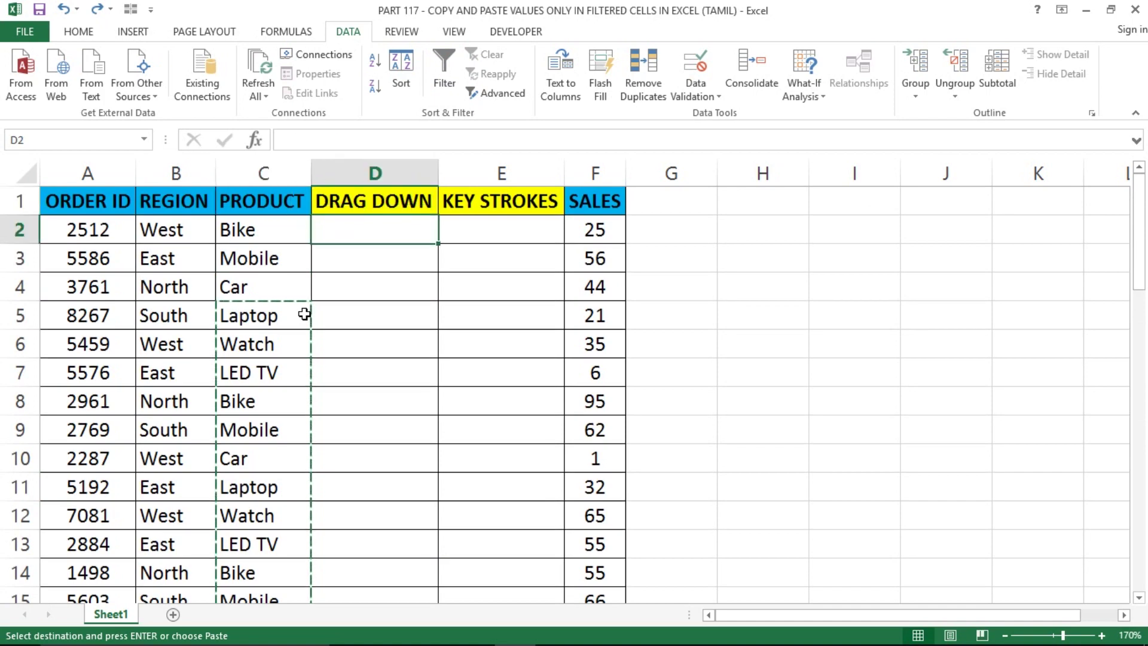
key(ctrl+Down)
key(ctrl+Up)
key(Left)
key(Left)
Step: Cancel the pending copy of PRODUCT values and settle on the REGION header
key(Escape)
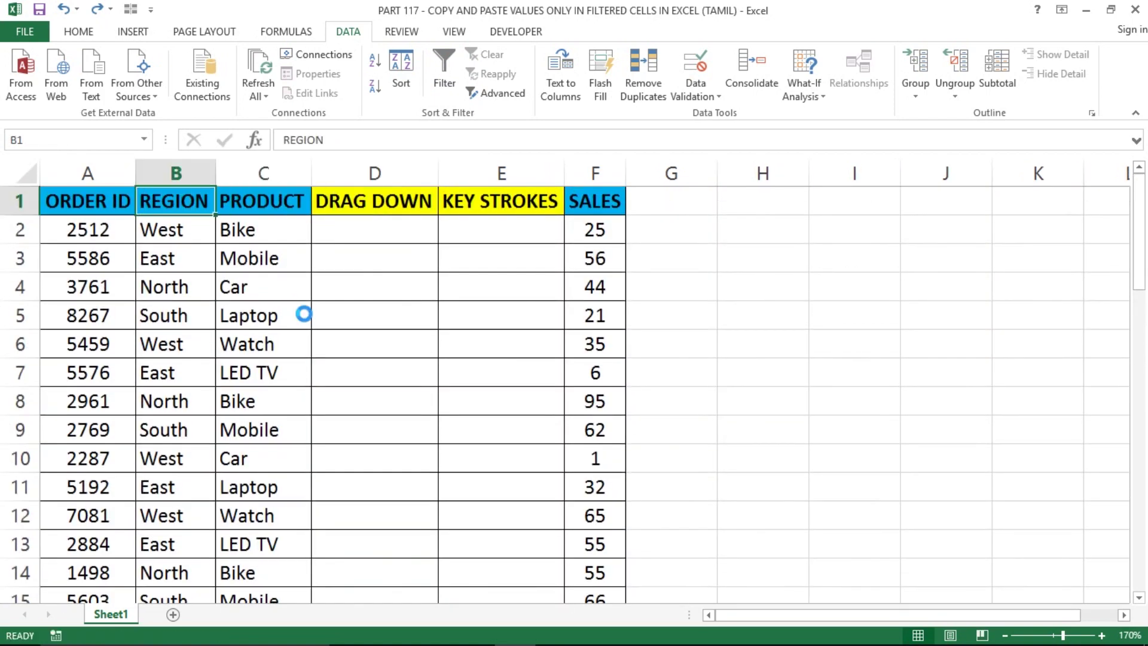
key(Right)
key(Left)
key(Left)
key(Right)
key(Right)
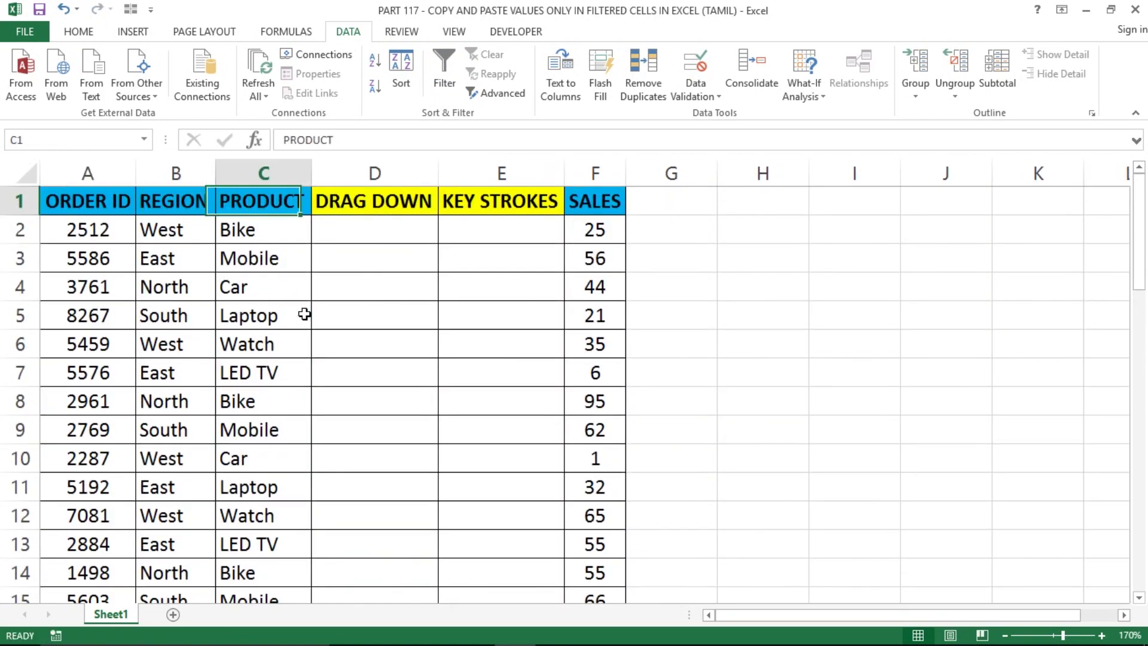
key(Left)
Step: Turn filtering back on and keep only South in the REGION filter
key(alt+a)
key(t)
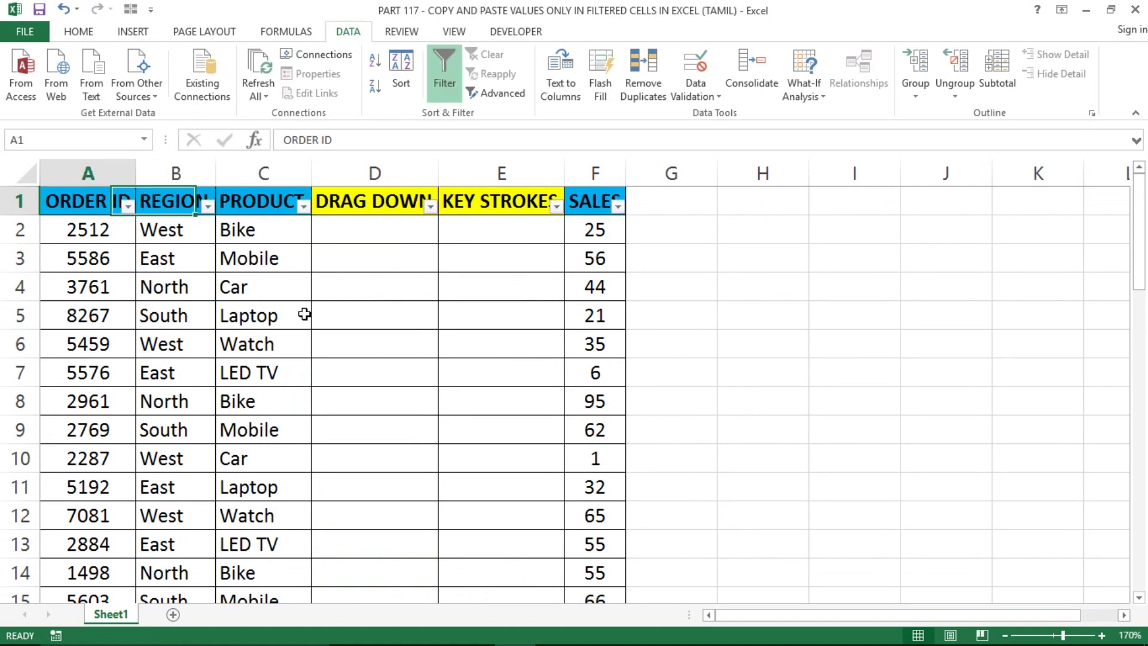
key(alt+Down)
key(Down)
key(Down)
key(Down)
key(space)
key(Down)
key(Down)
key(Down)
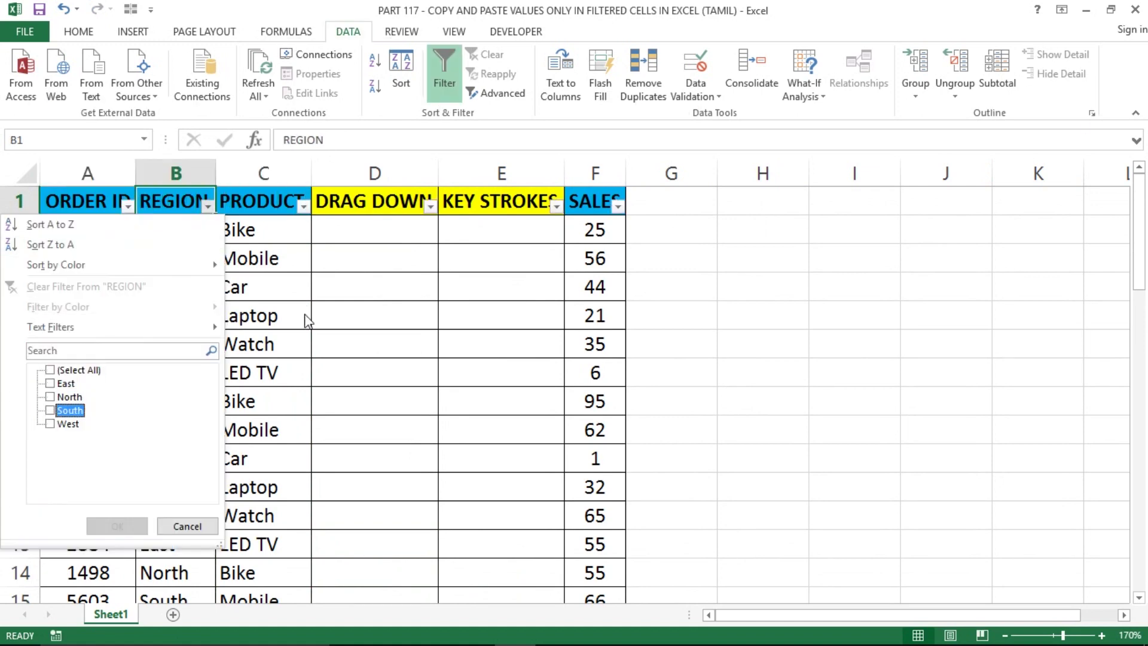
key(space)
key(Return)
key(Right)
key(Right)
Step: Widen columns C, D and E so the PRODUCT, DRAG DOWN and KEY STROKES headers fit
key(Left)
key(Left)
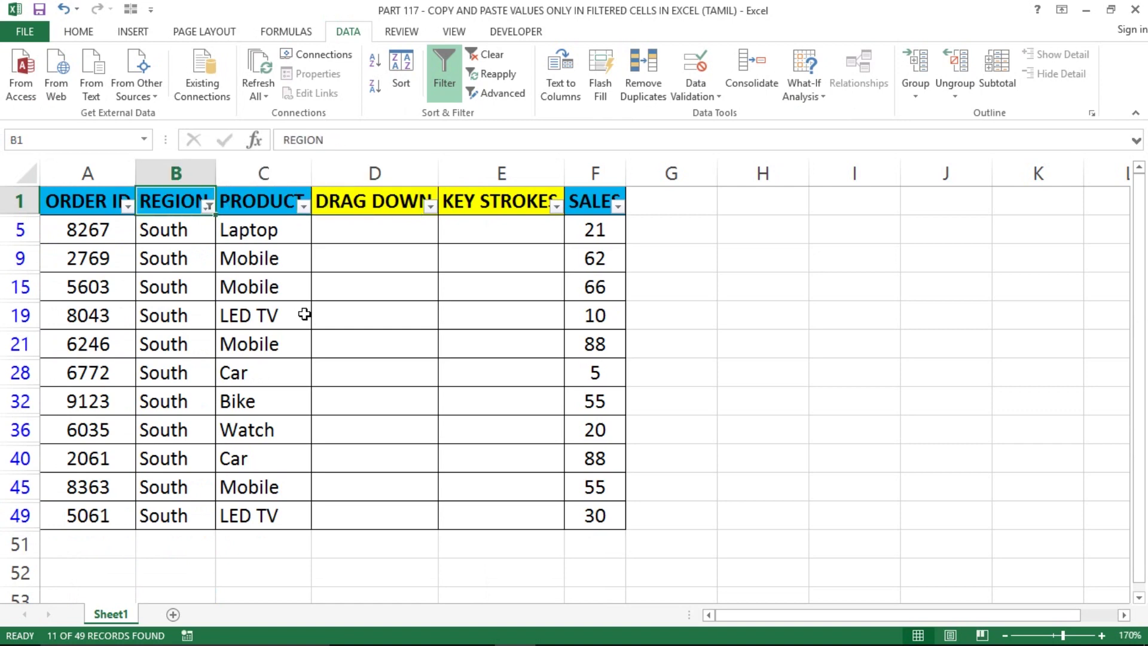
click(302, 311)
key(ctrl+shift+Down)
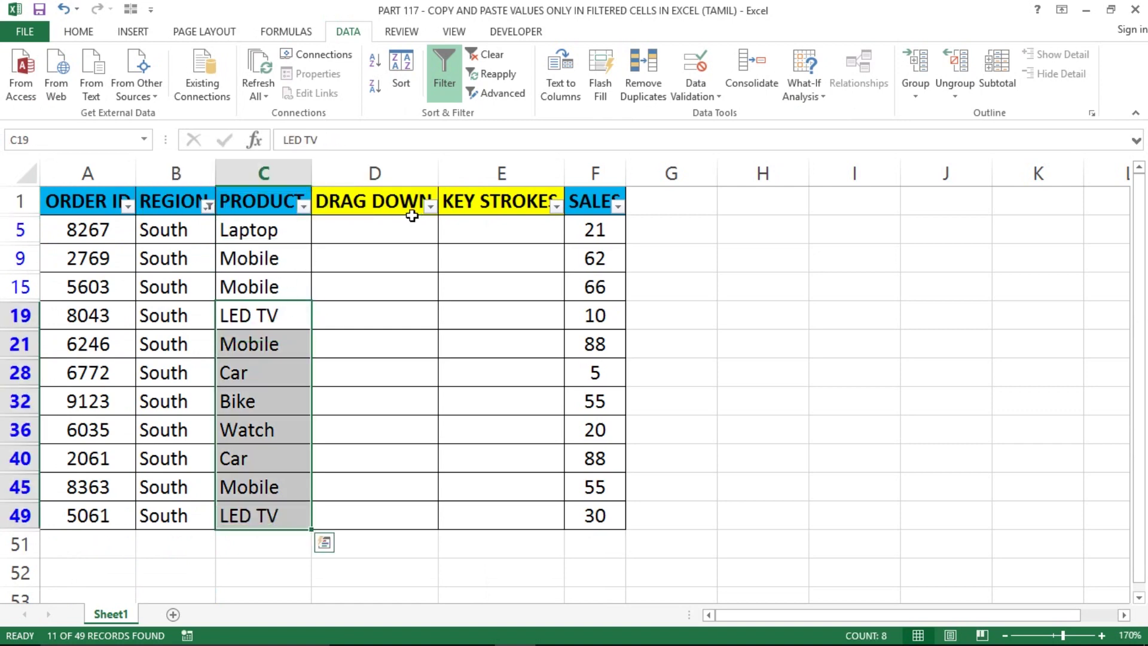
drag(310, 161, 346, 160)
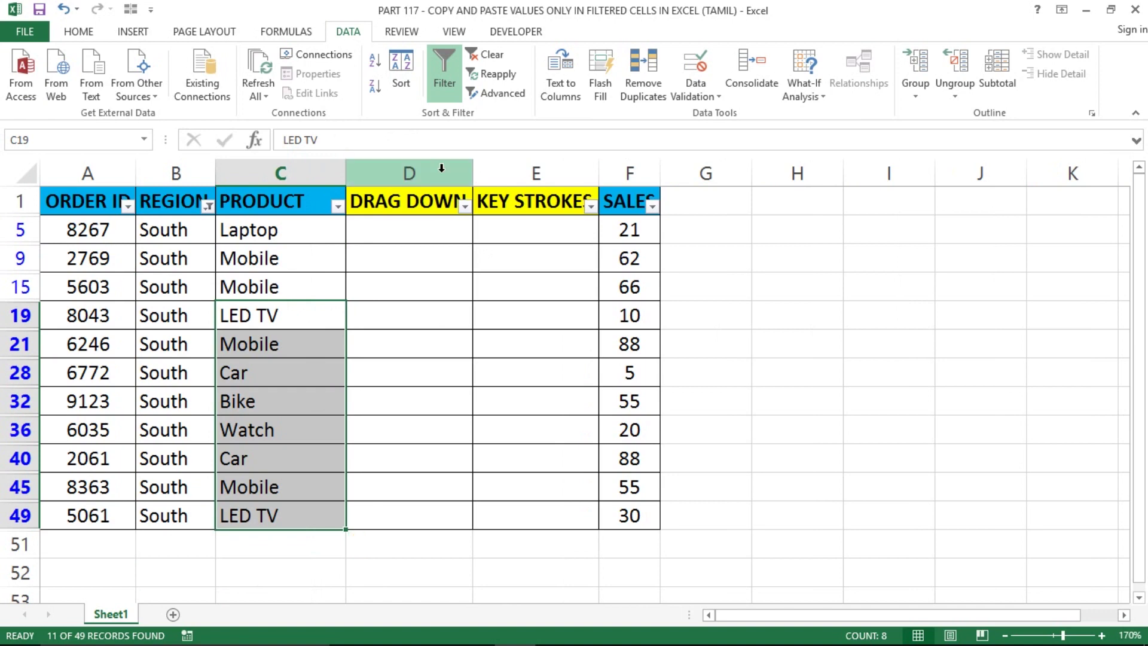
click(423, 209)
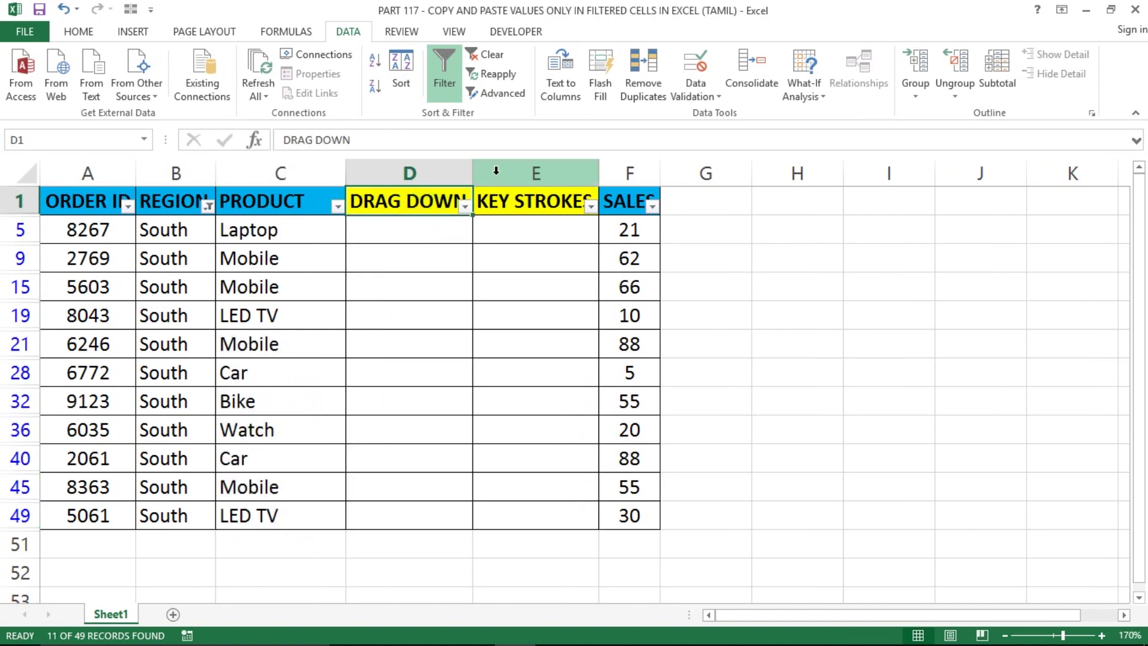
drag(475, 171, 494, 172)
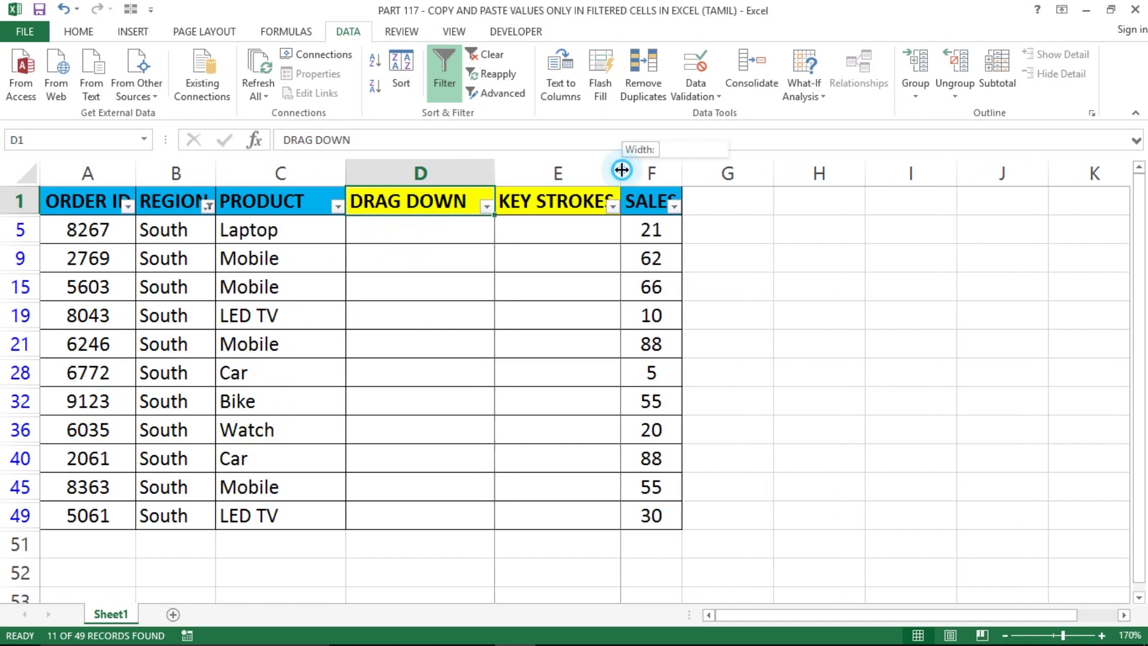
drag(620, 172, 650, 172)
Step: Move from the South rows to the headers, then select the visible PRODUCT values from C5 to row 49
click(369, 229)
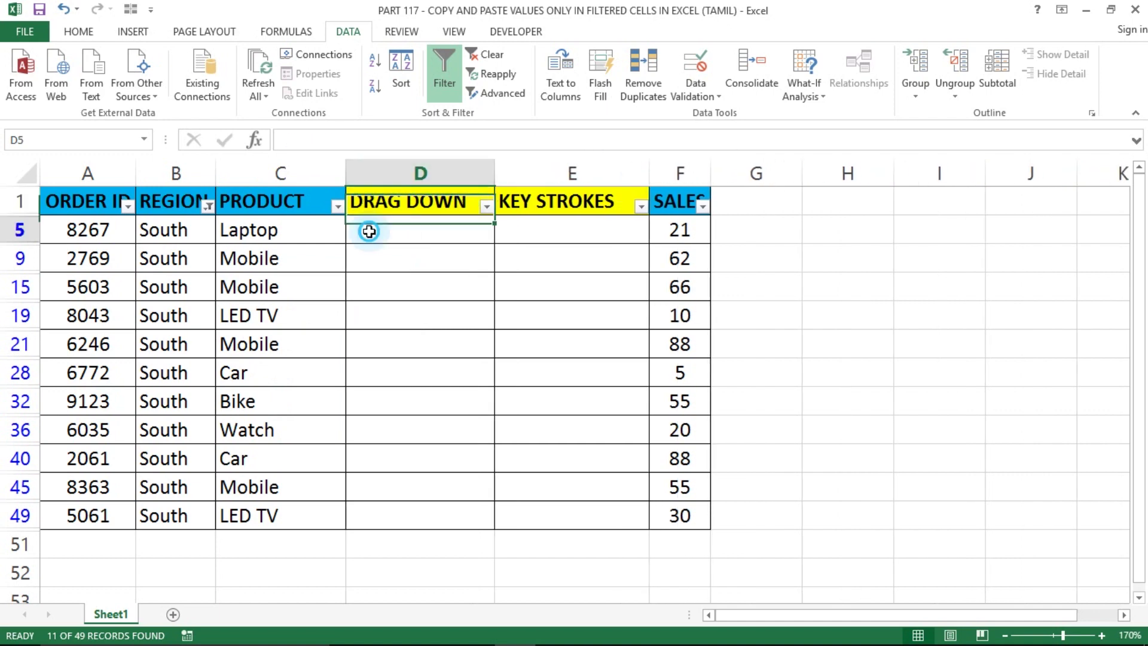
key(Up)
key(Right)
key(Left)
key(Left)
key(Left)
key(Down)
key(Up)
key(Right)
key(Right)
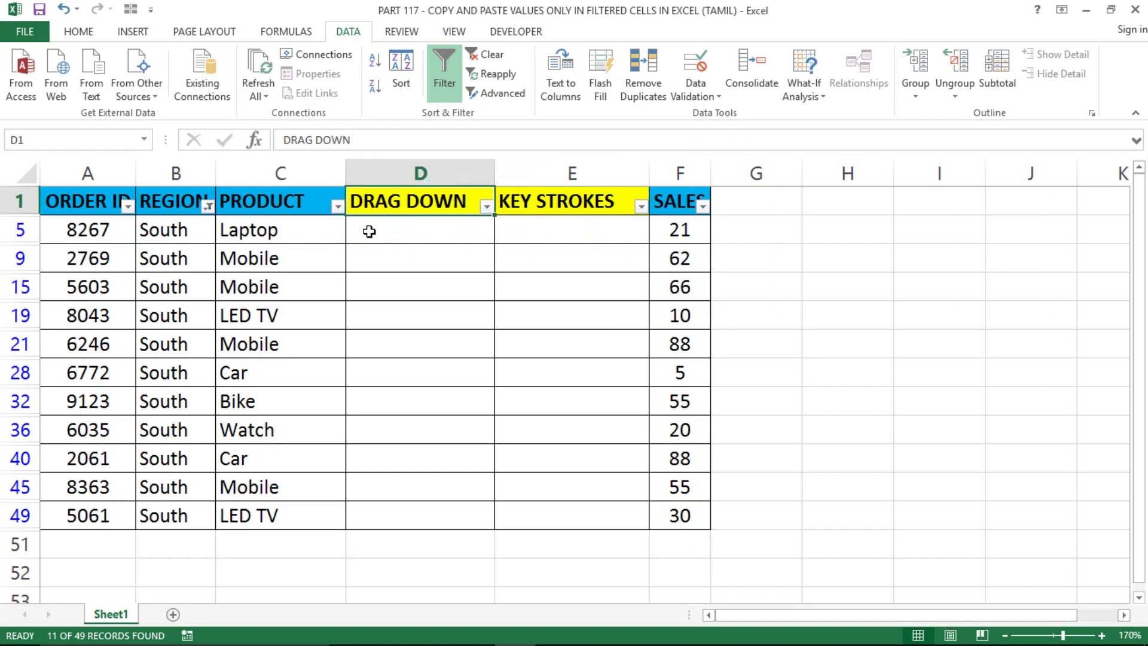
key(Left)
key(Down)
key(ctrl+shift+Down)
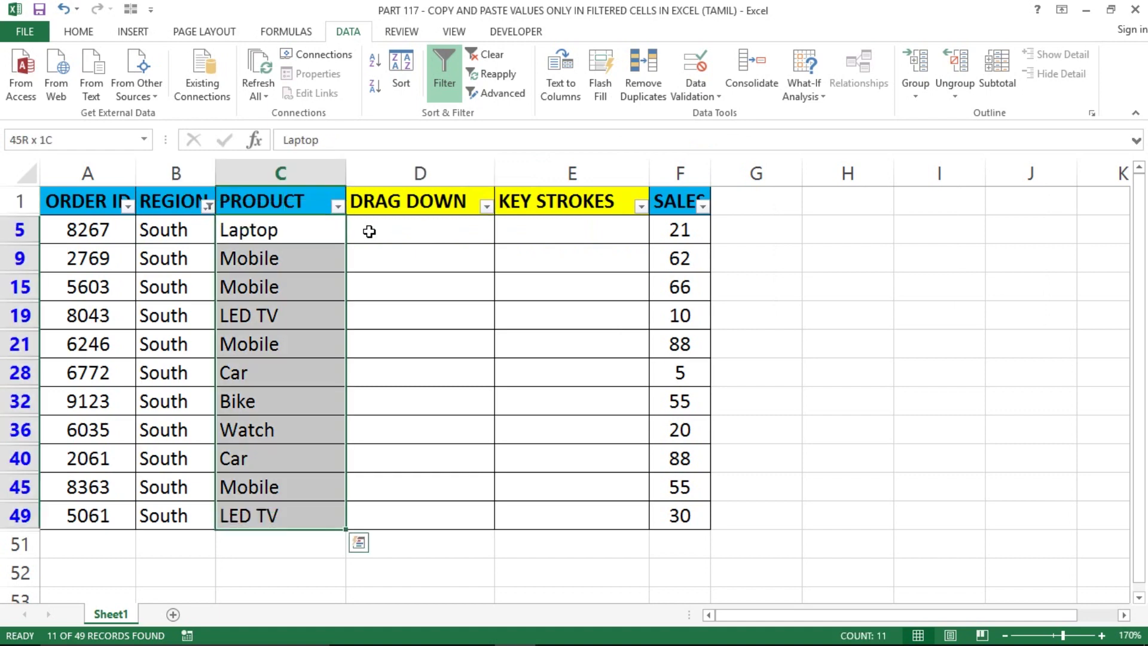
Step: Try selecting the DRAG DOWN cells down to row 49, then settle on cell D5
key(Right)
key(shift+Down)
key(shift+Down)
key(shift+Down)
key(shift+Up)
key(shift+Up)
key(shift+Up)
key(shift+Down)
key(shift+Down)
key(shift+Down)
key(shift+Down)
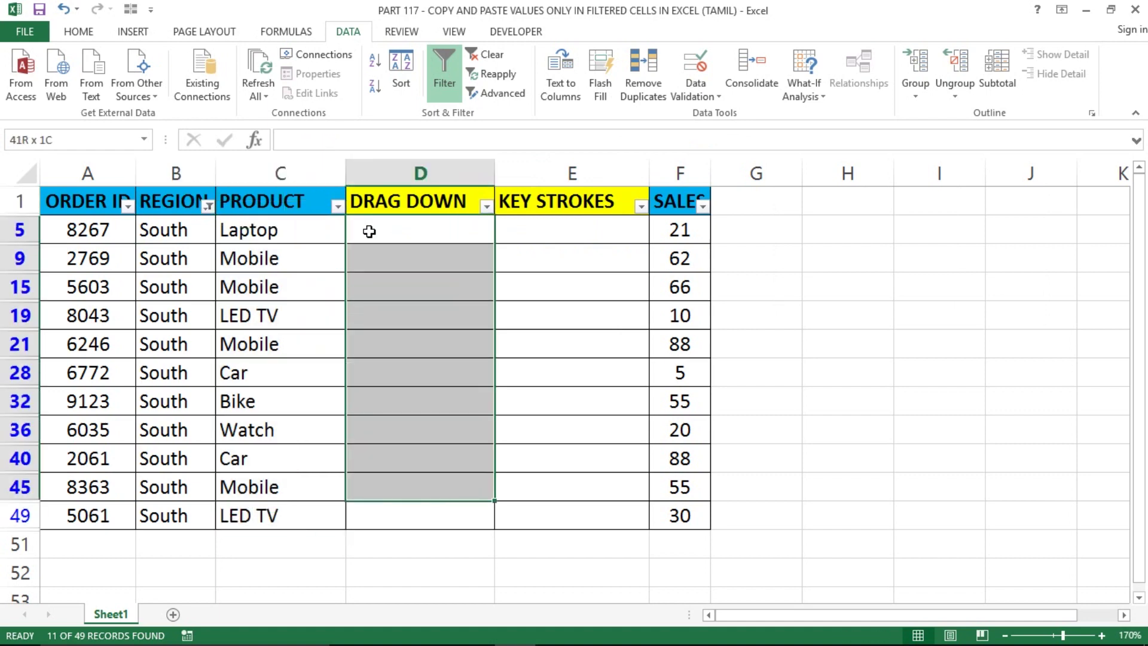
key(shift+Down)
key(Up)
key(Down)
key(Left)
key(Left)
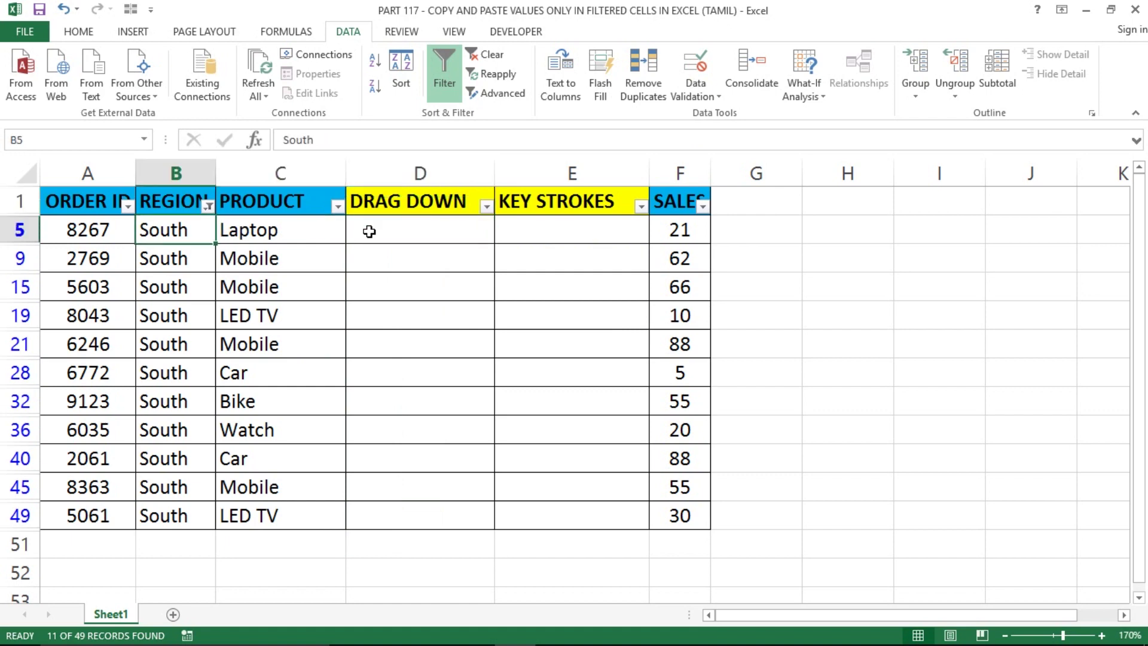
key(Right)
key(Right)
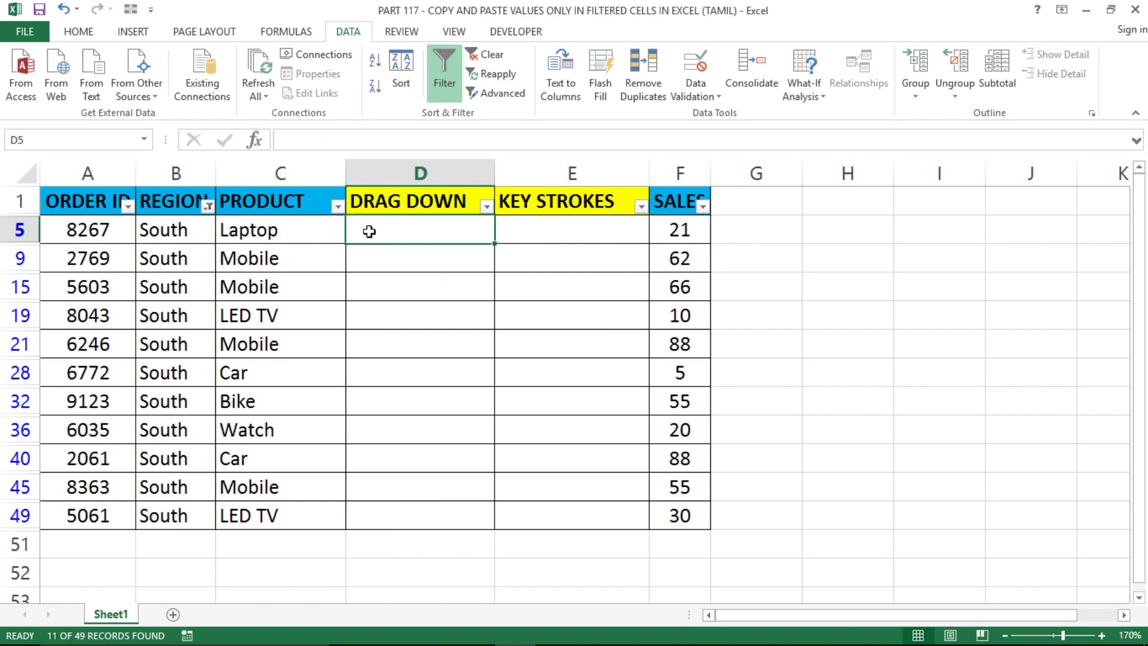
Step: Enter =C5 in D5, fill it down the visible South rows, and clear the filter
text(=)
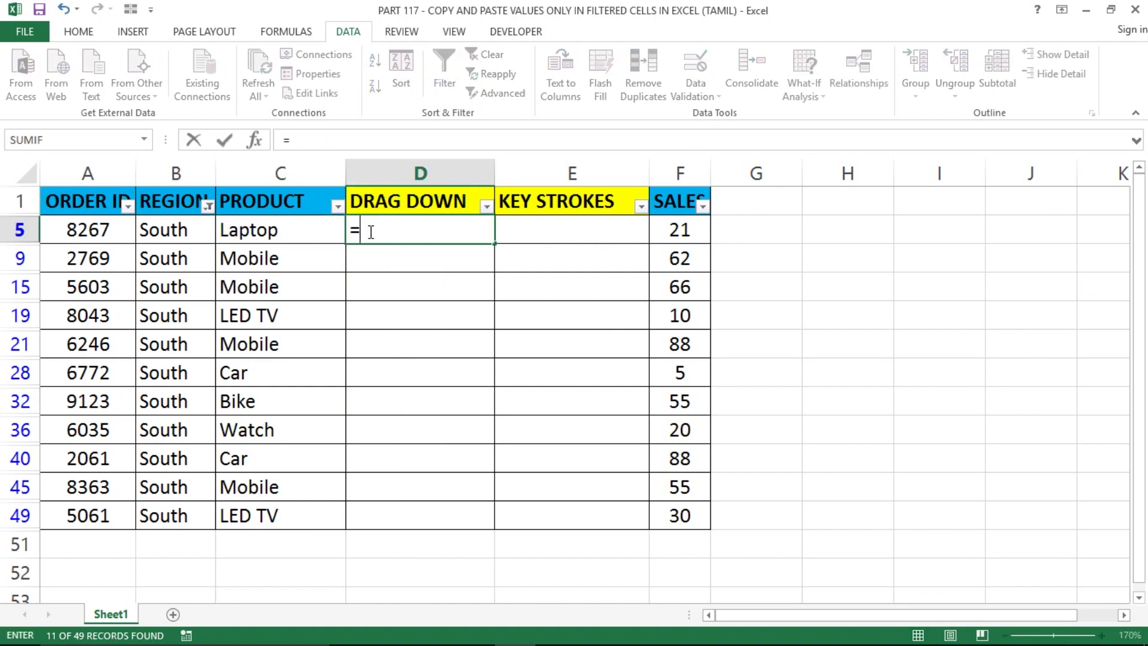
click(280, 229)
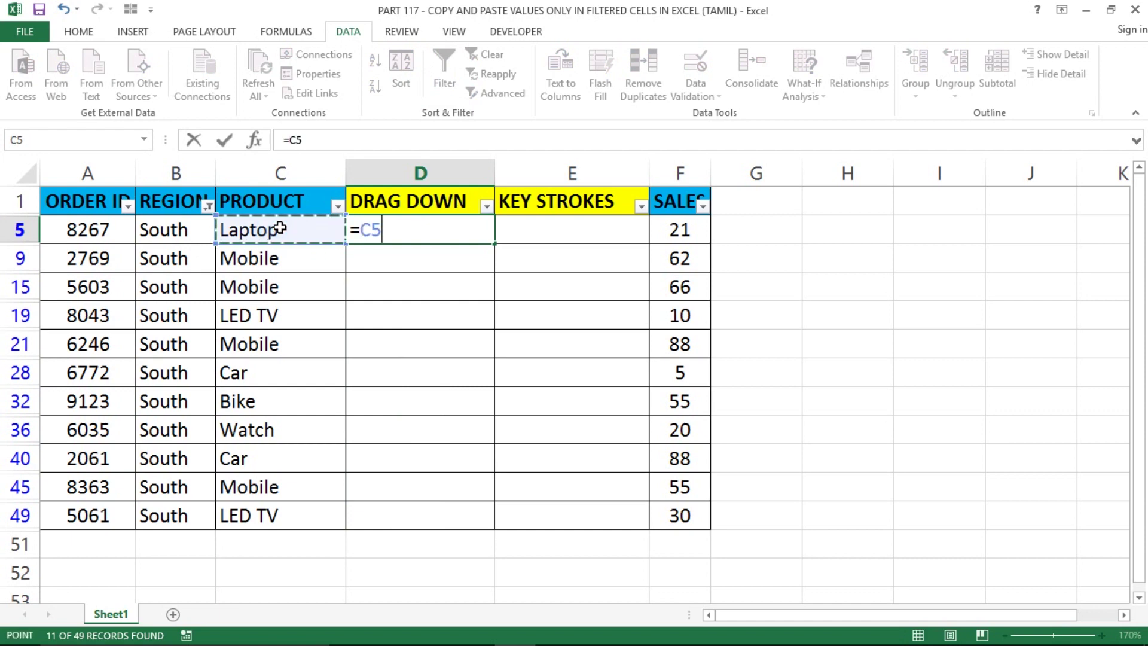
key(Return)
click(410, 229)
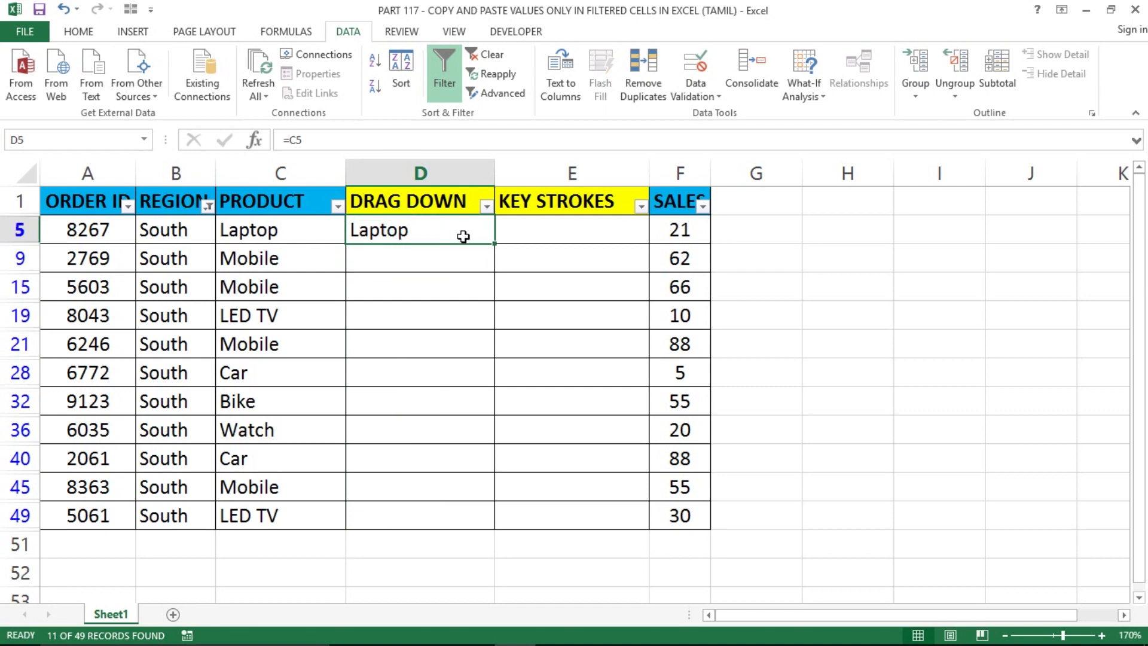
double_click(495, 245)
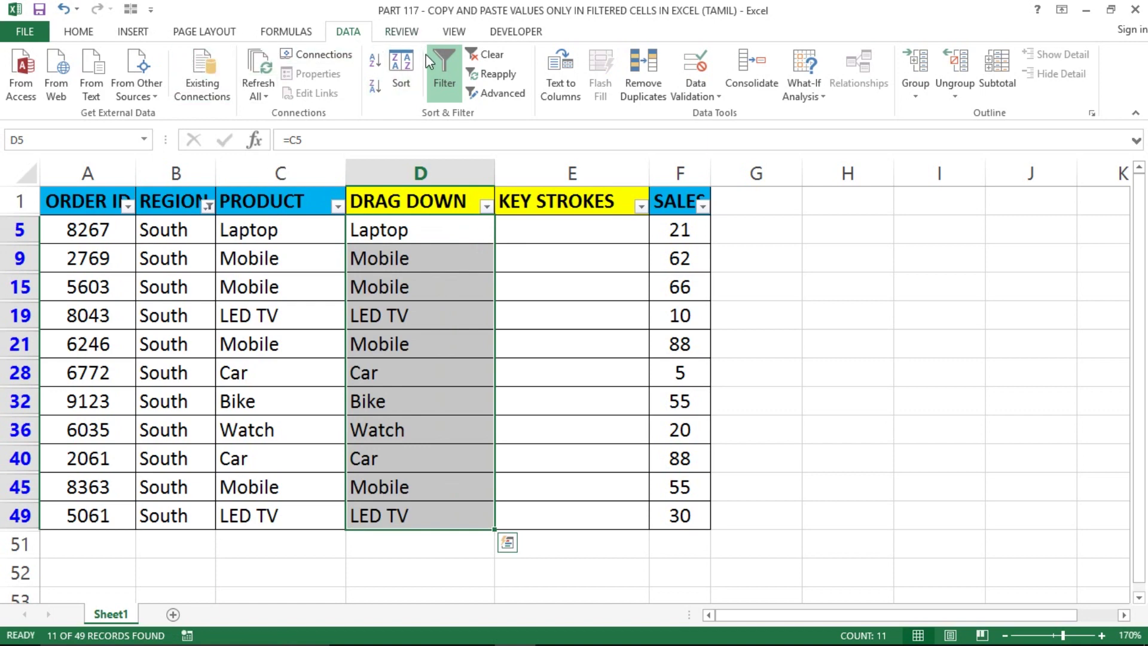
click(441, 63)
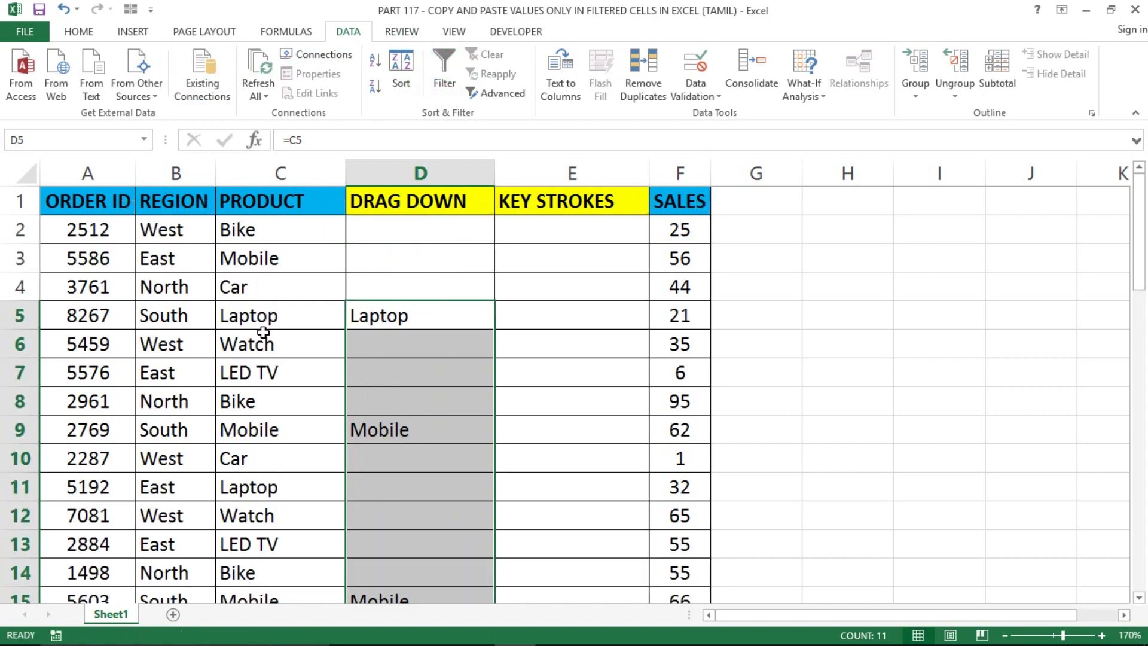
click(1139, 597)
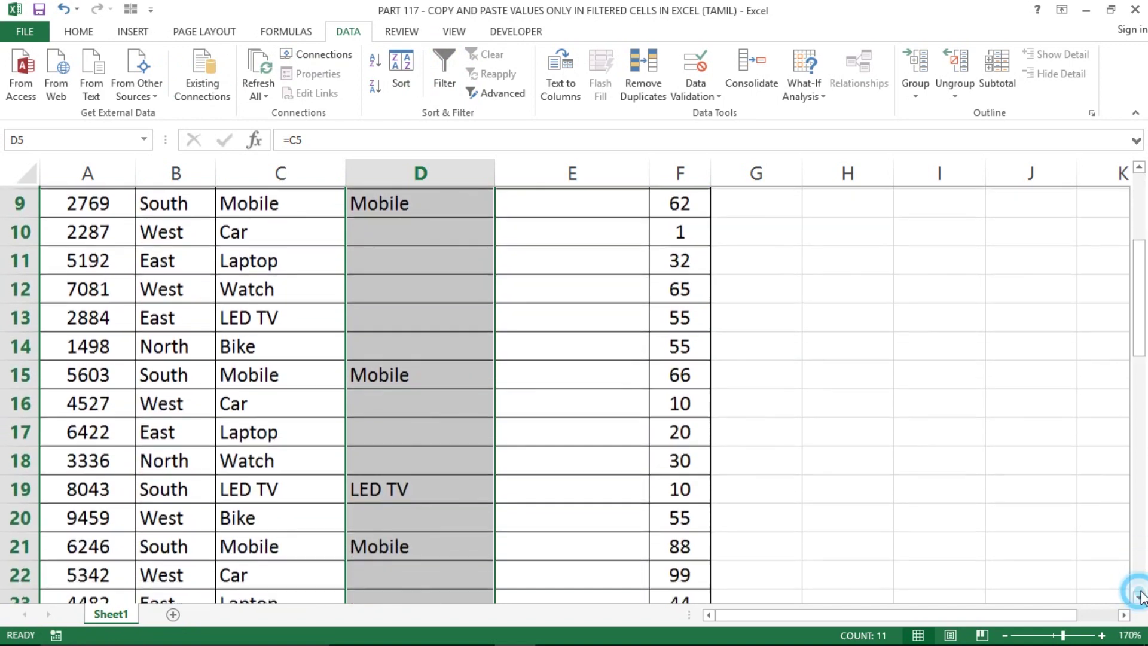
click(1142, 592)
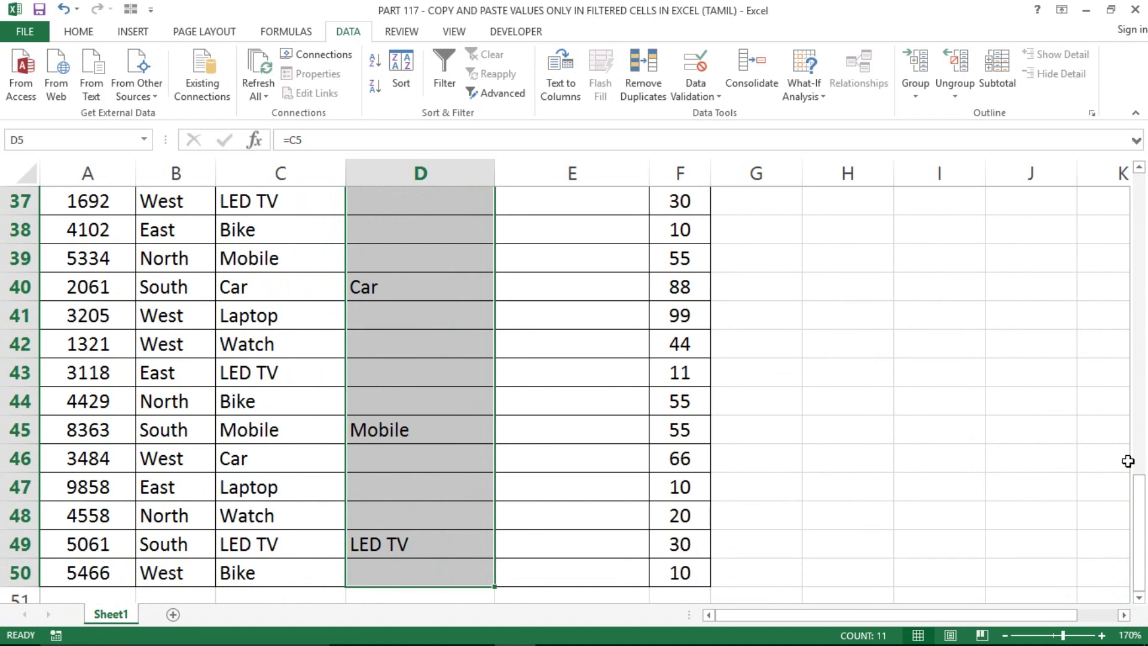
drag(1142, 502, 1145, 190)
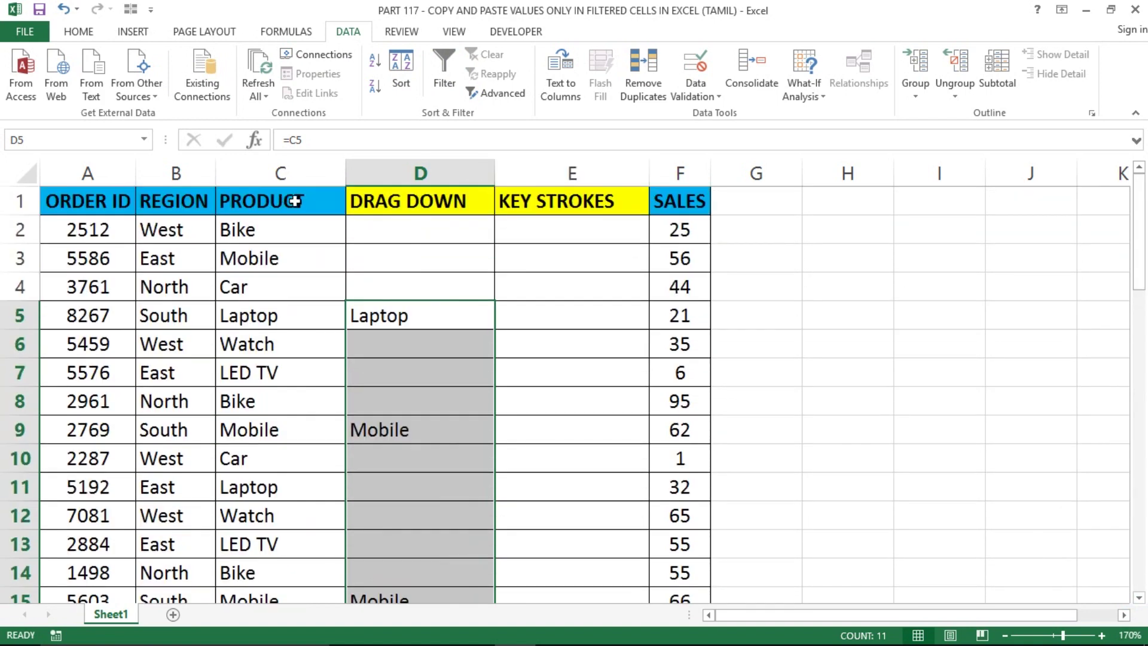
click(296, 201)
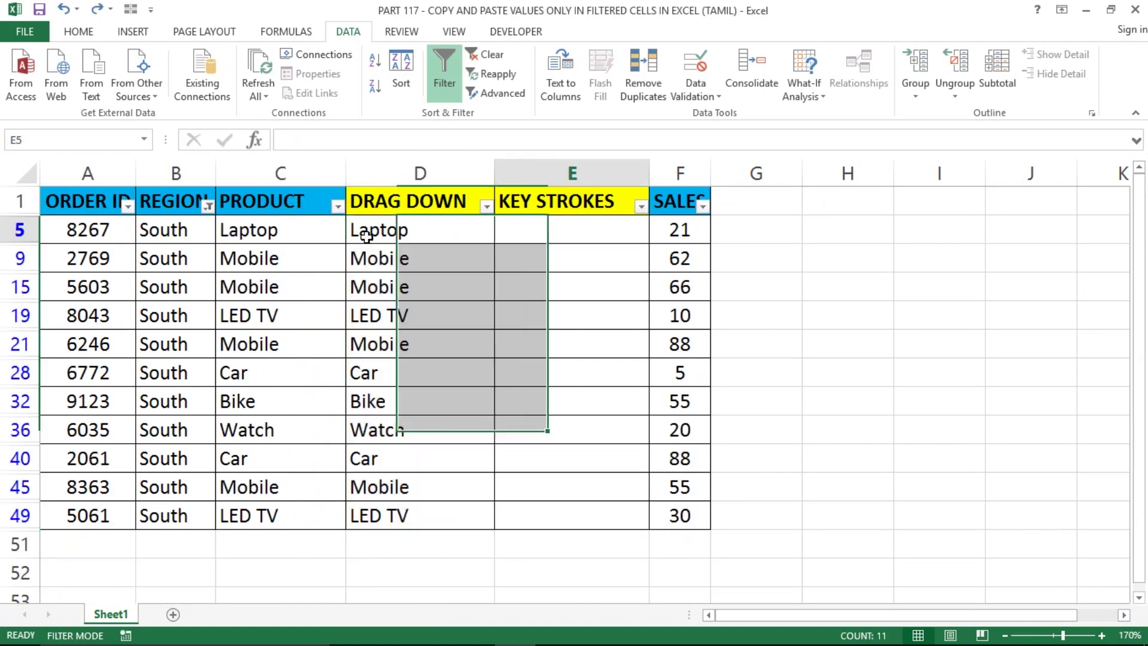
Step: Select the visible DRAG DOWN cells D5:D49 and delete their formulas
key(Down)
key(Down)
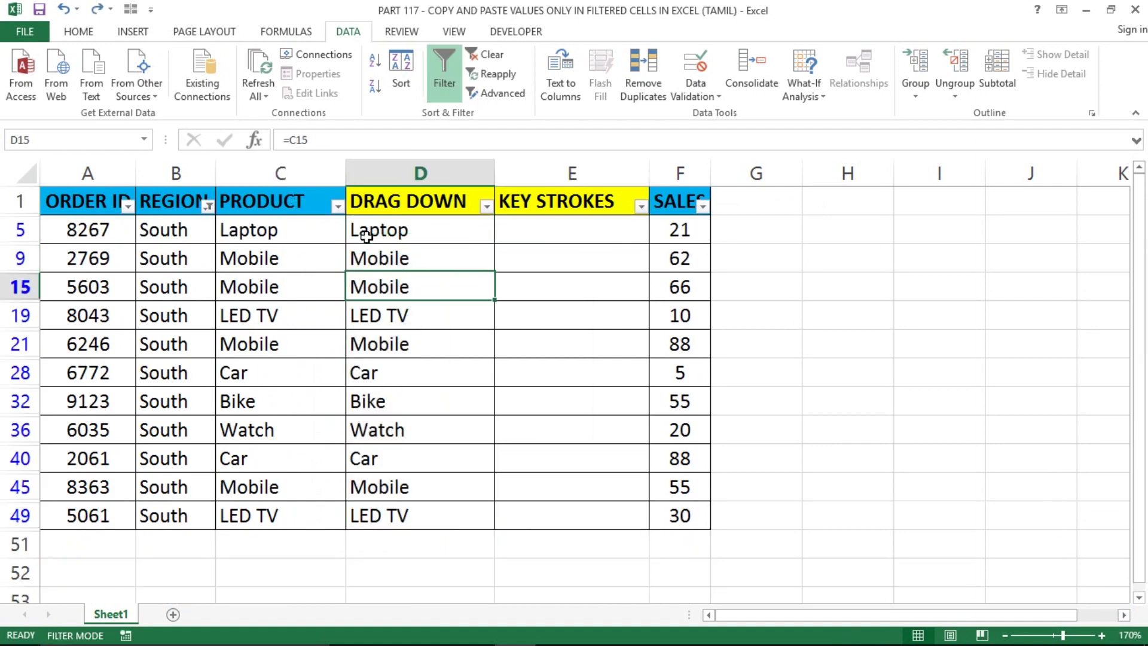
key(Down)
key(Down)
key(Down)
key(Down)
key(Down)
key(ctrl+Up)
key(Down)
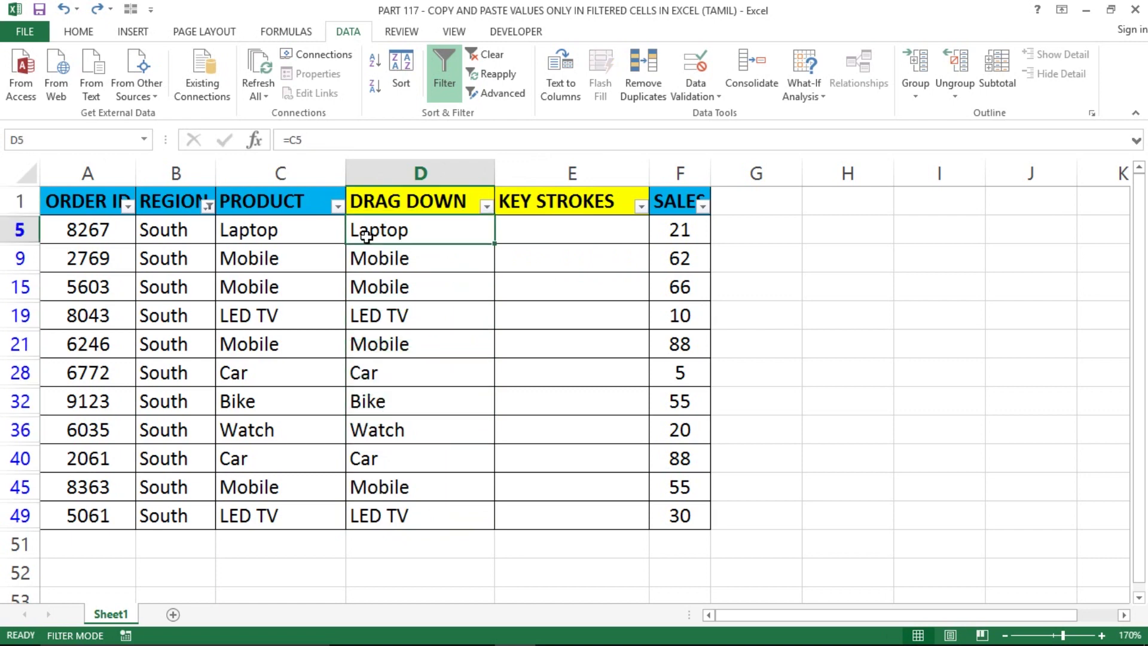
key(ctrl+shift+Down)
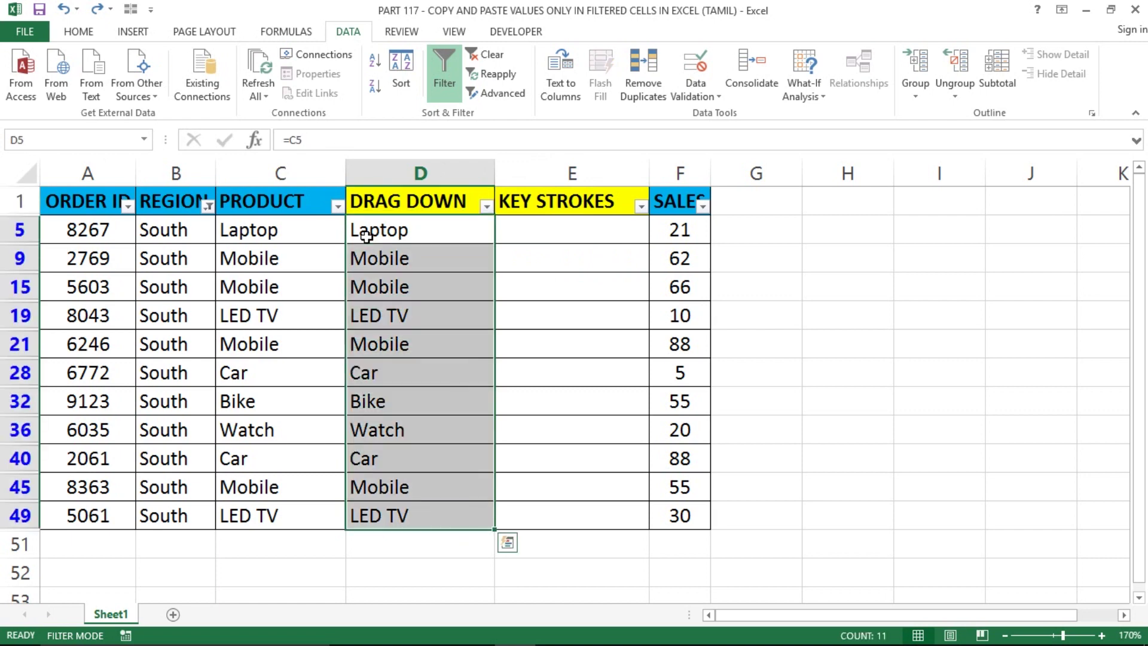
click(365, 236)
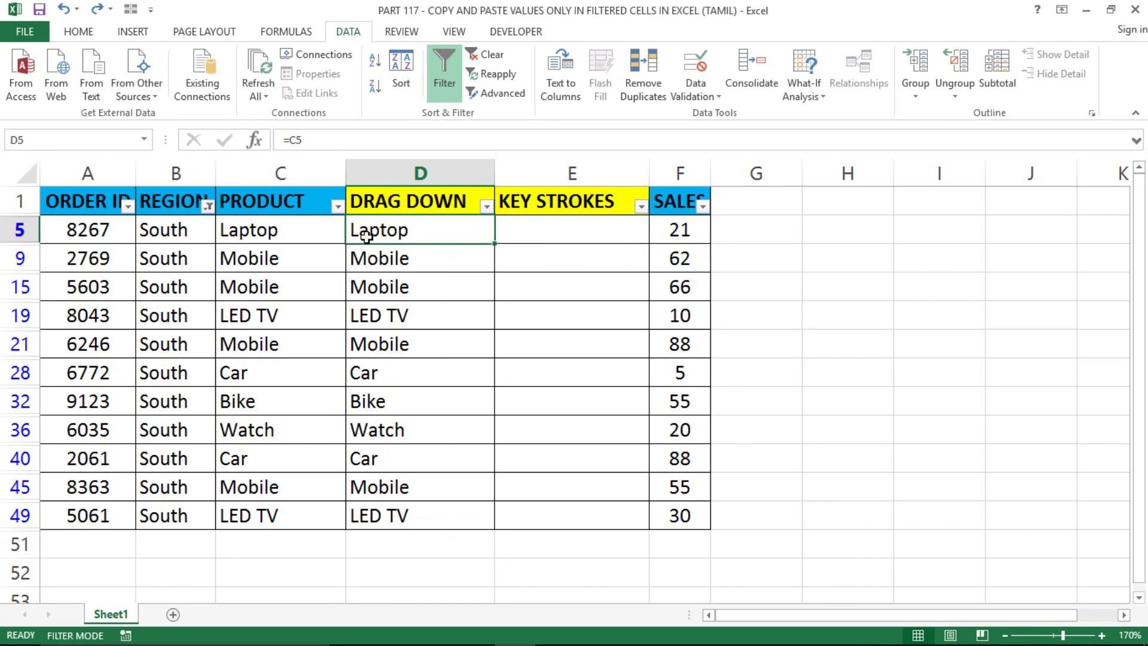
key(Up)
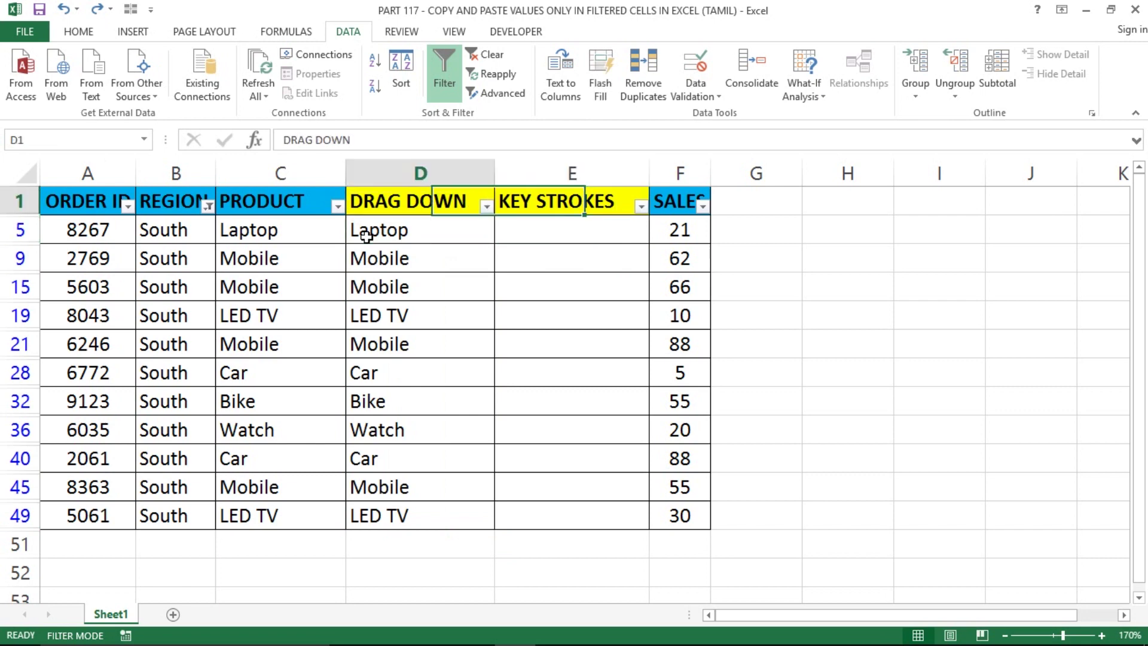
key(Down)
key(ctrl+shift+Down)
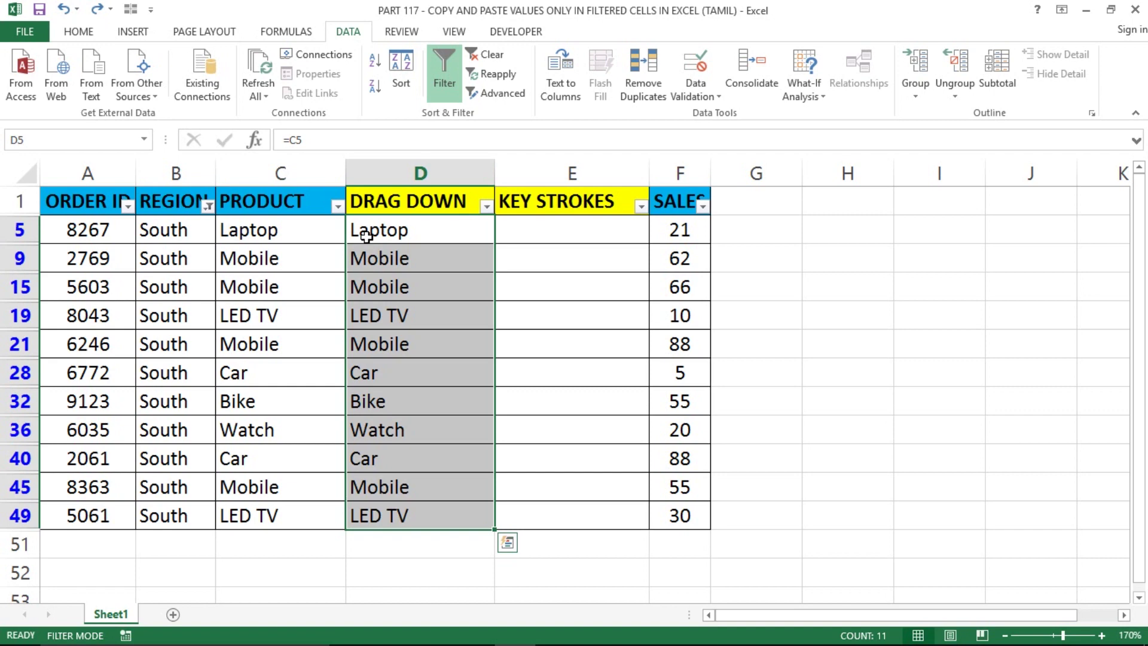
key(Delete)
Step: Select the DRAG DOWN cells from D5 down to row 49 again
key(Left)
key(Left)
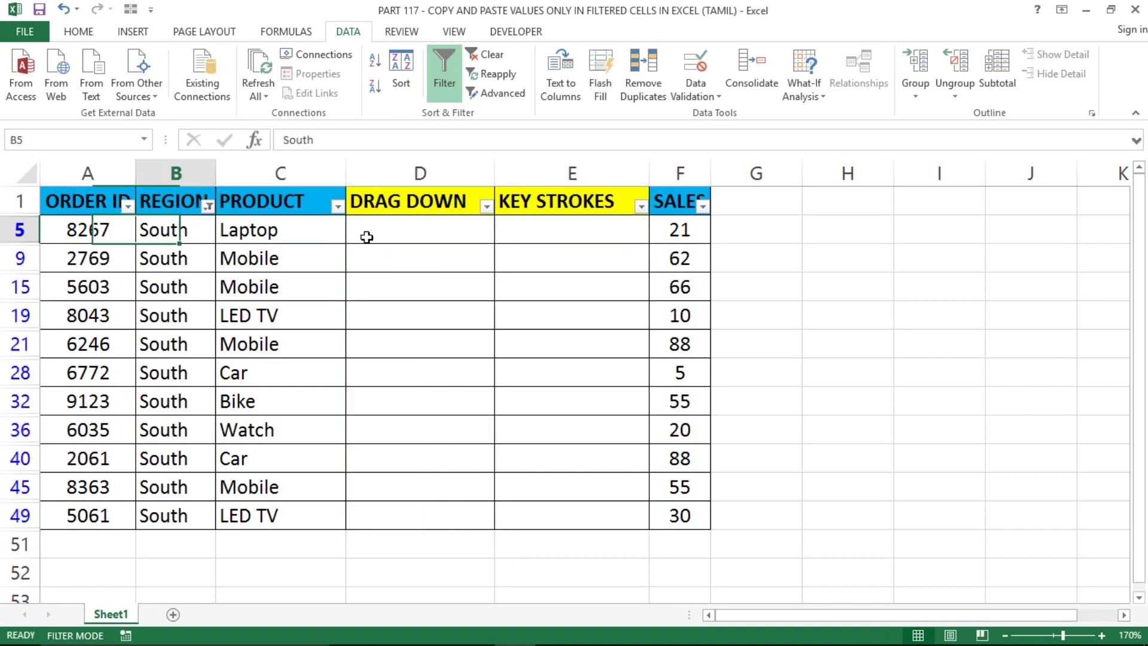
key(Right)
key(Right)
key(Right)
key(Left)
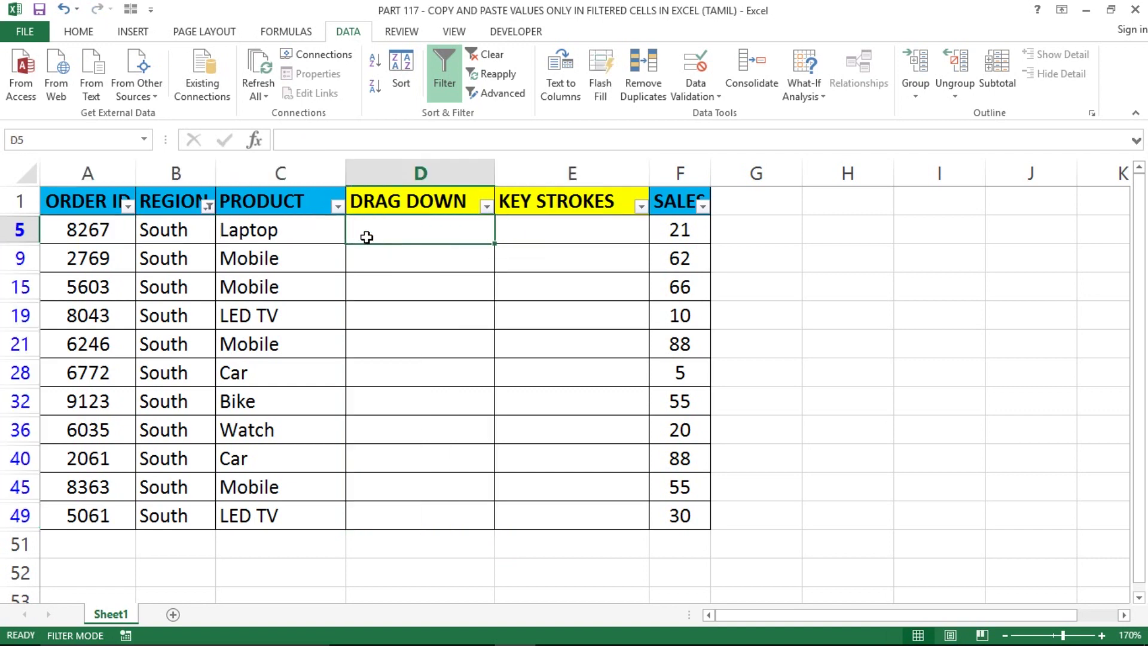
key(shift+Down)
key(shift+Down)
key(shift+Down)
key(shift+Down)
key(shift+Down)
key(shift+Down)
key(shift+Down)
key(shift+Down)
key(shift+Down)
key(shift+Down)
key(shift+Up)
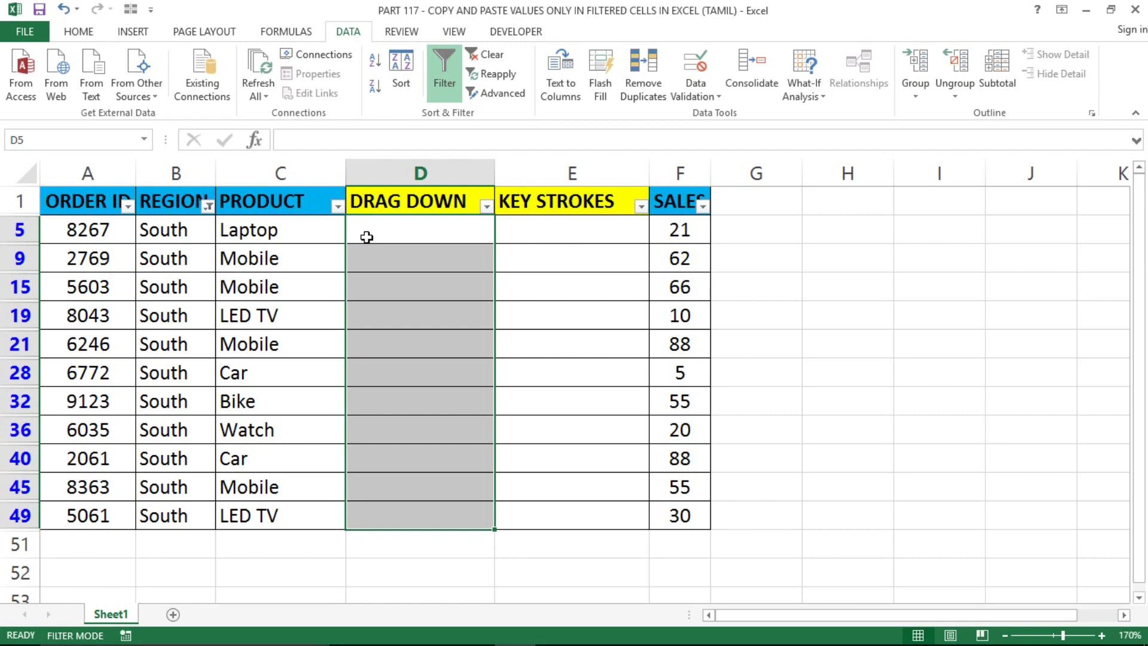
Step: Restrict the selection to visible cells and enter =C5 into every visible DRAG DOWN cell with Ctrl+Enter
key(alt+semicolon)
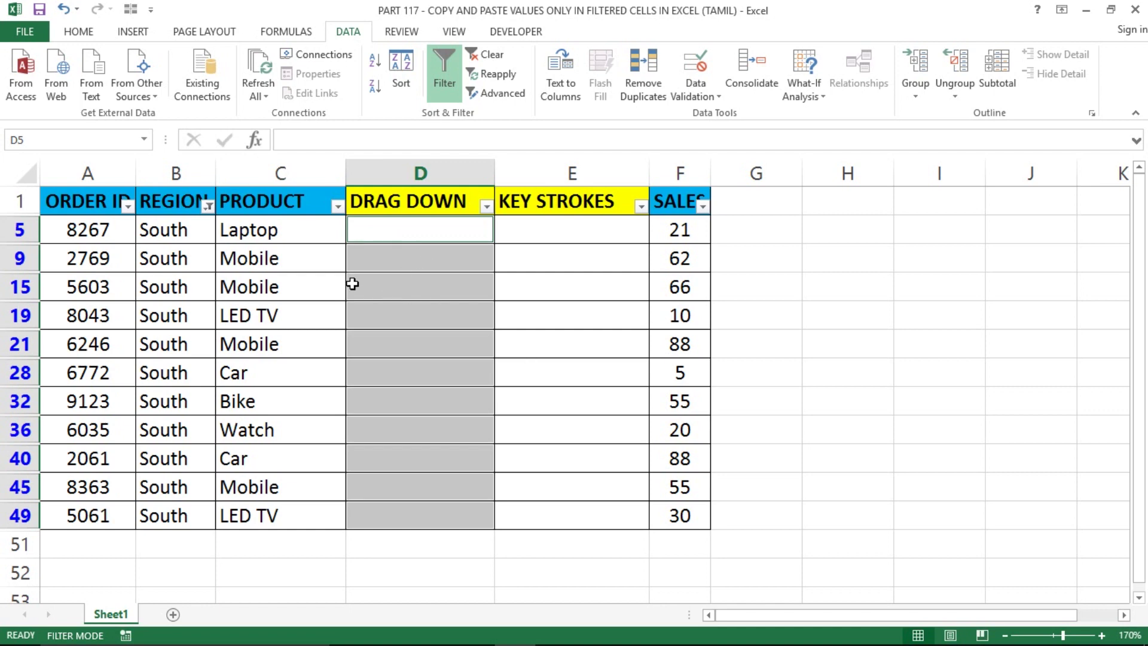
text(=)
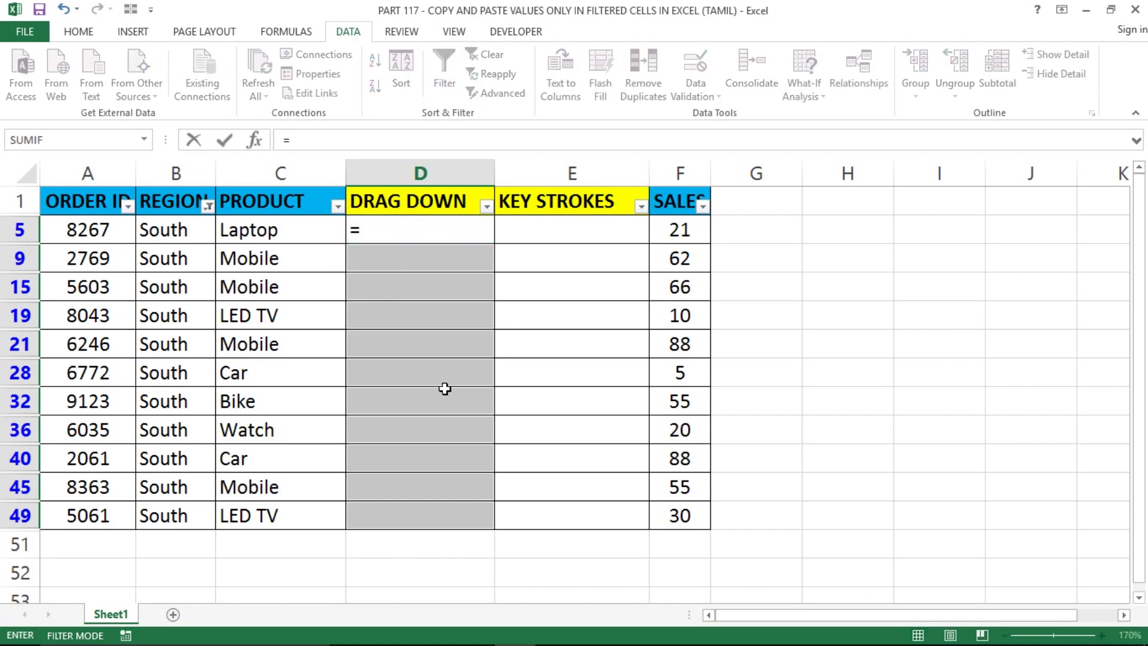
key(Left)
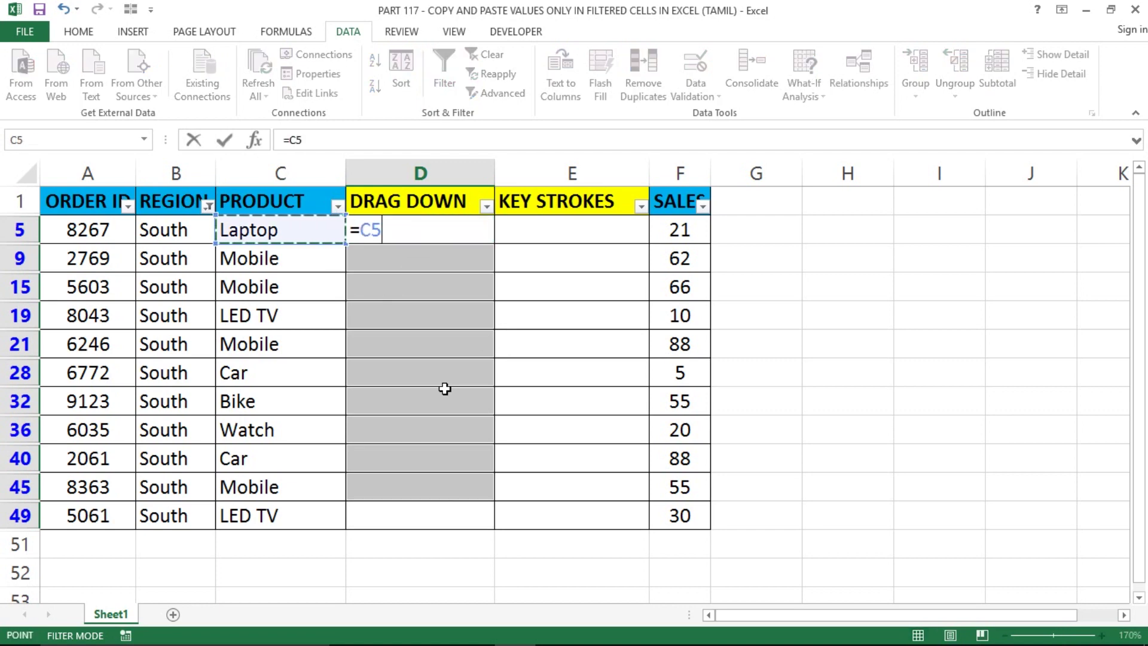
key(ctrl+Return)
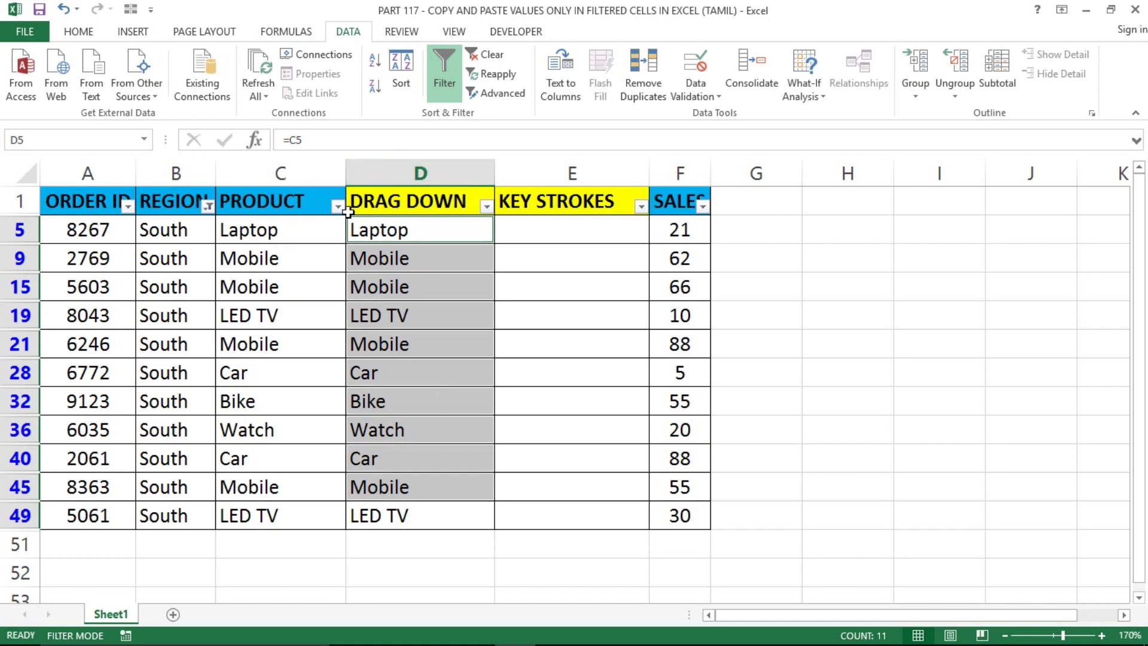
click(383, 232)
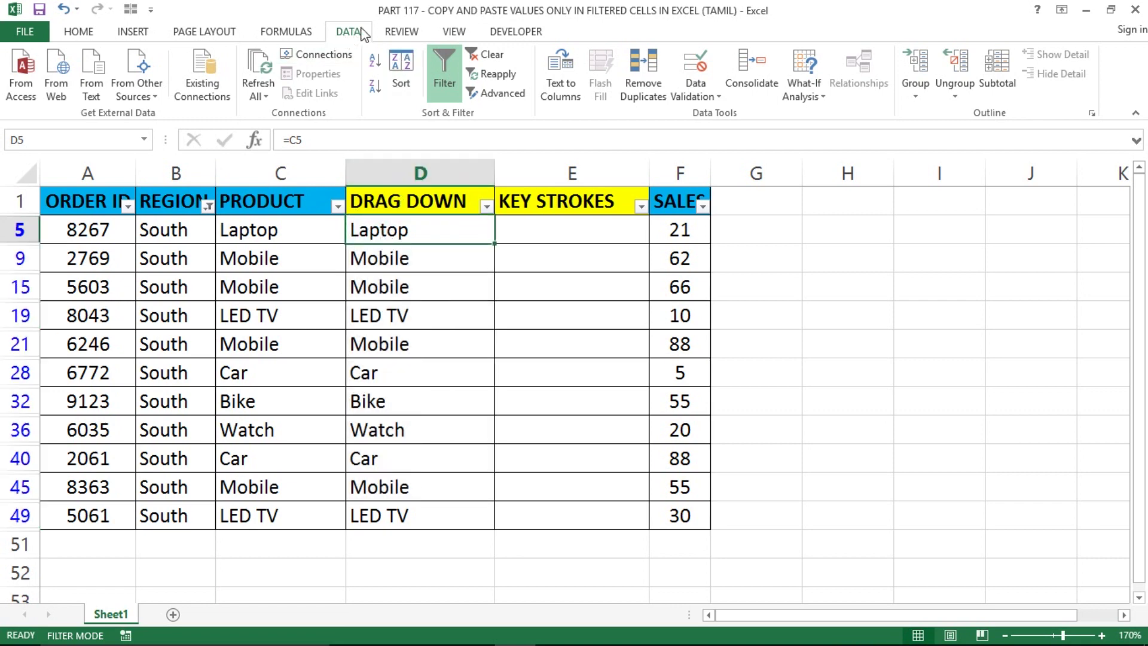
Step: Clear the filter and check that DRAG DOWN values appear only beside South rows
click(450, 69)
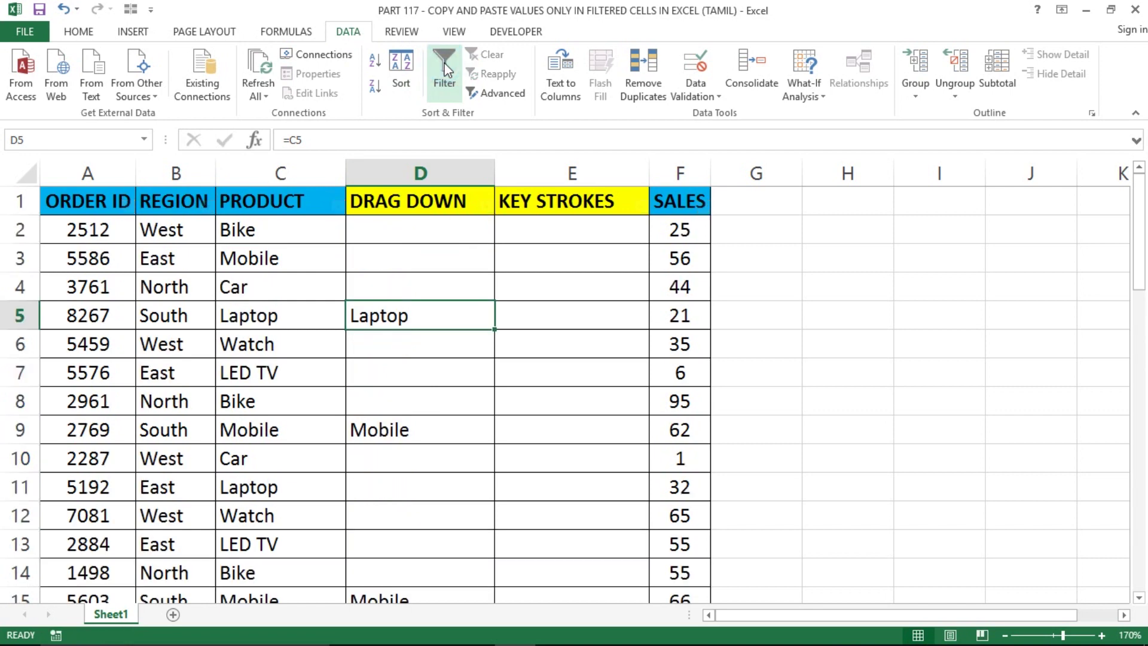
click(355, 227)
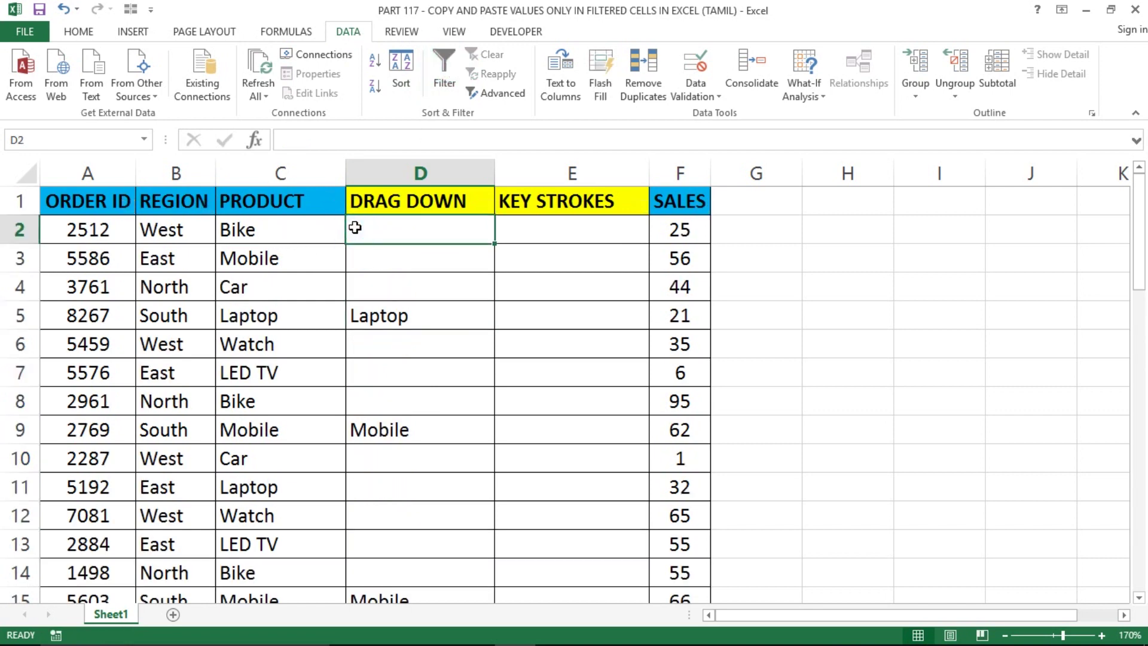
key(Down)
key(Down)
key(Down)
key(Down)
key(Down)
key(Down)
key(Down)
key(Down)
key(Down)
key(Down)
key(Down)
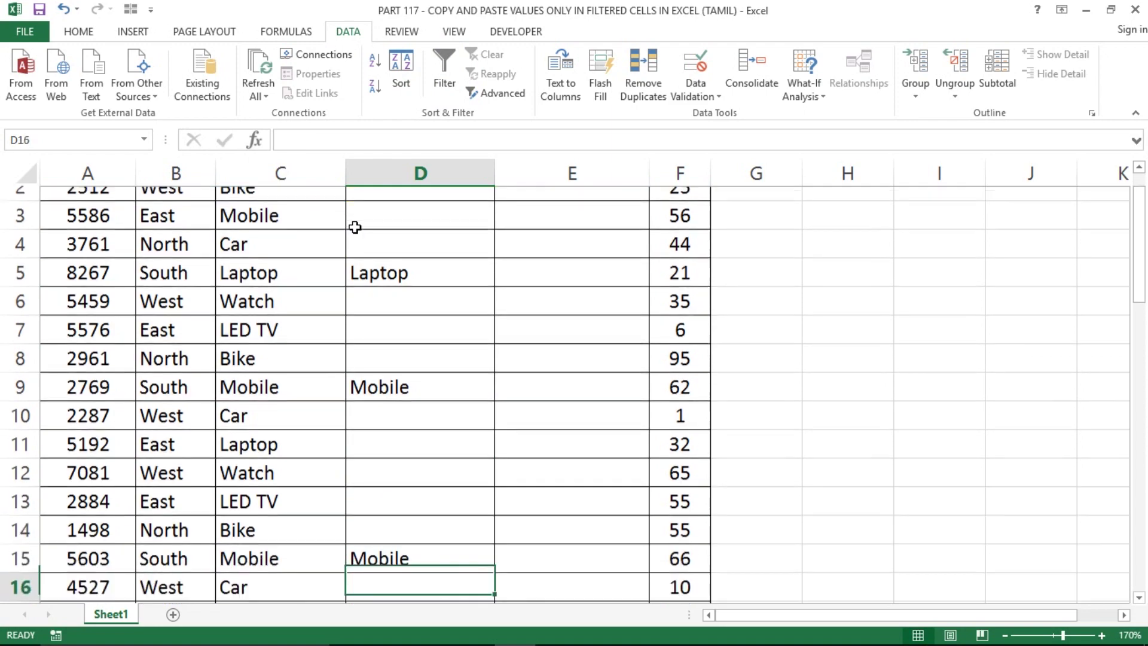
key(Down)
key(Down)
key(Down)
key(Down)
key(Down)
key(Down)
key(Down)
key(Down)
key(Down)
key(Down)
key(Down)
key(Down)
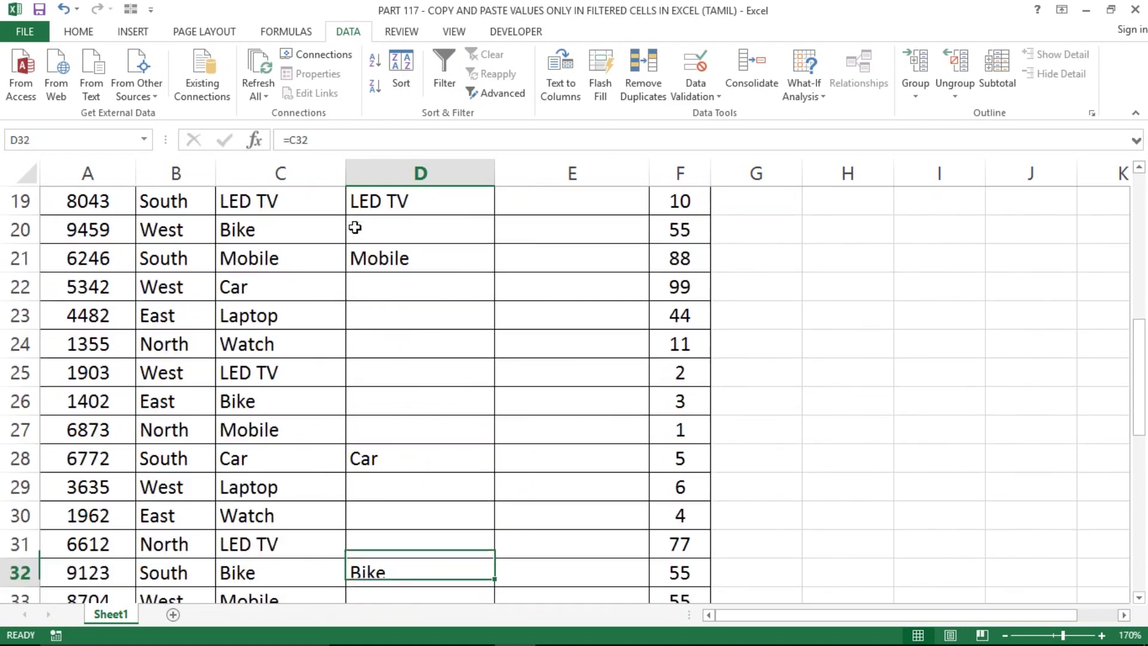
key(Down)
key(Down)
key(Down)
key(Down)
key(Down)
key(Down)
key(Down)
key(Down)
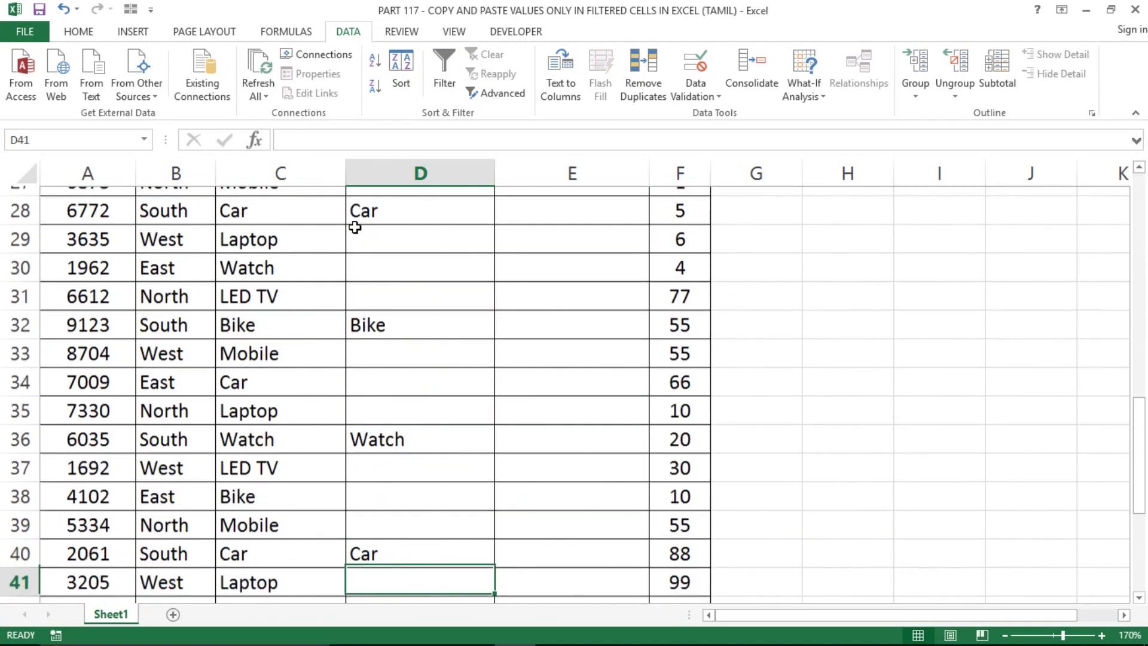
key(Down)
key(Down)
key(Down)
key(Down)
key(Down)
key(Down)
key(Left)
key(Left)
key(Left)
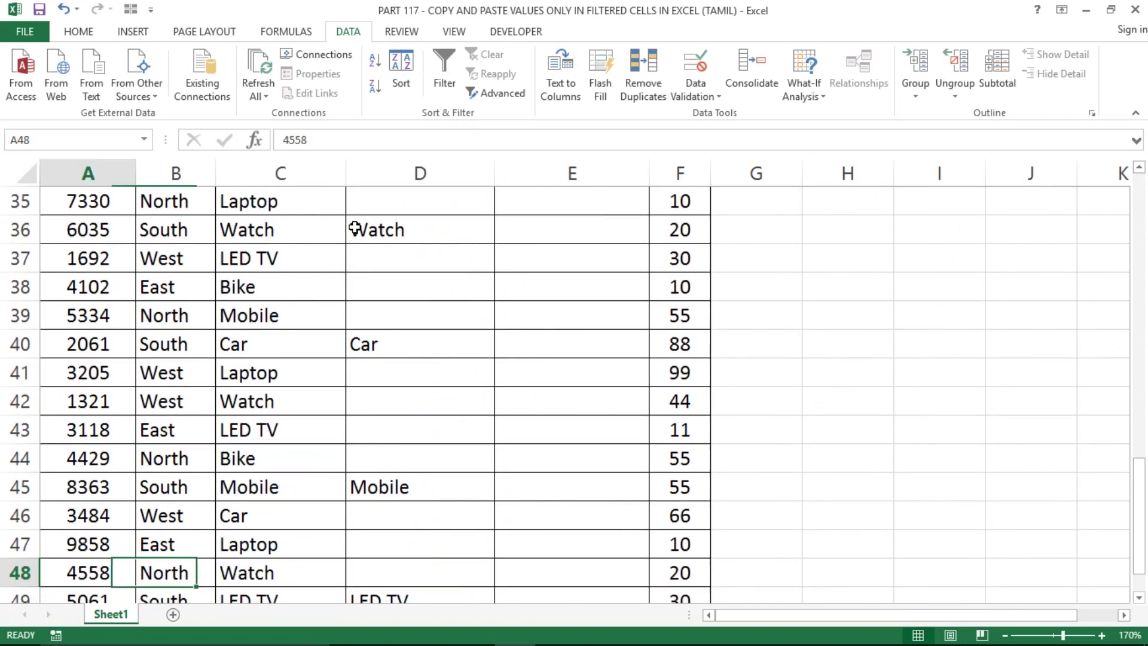
key(ctrl+Home)
Step: Move along the header row to the DRAG DOWN header
key(Right)
key(Right)
key(Right)
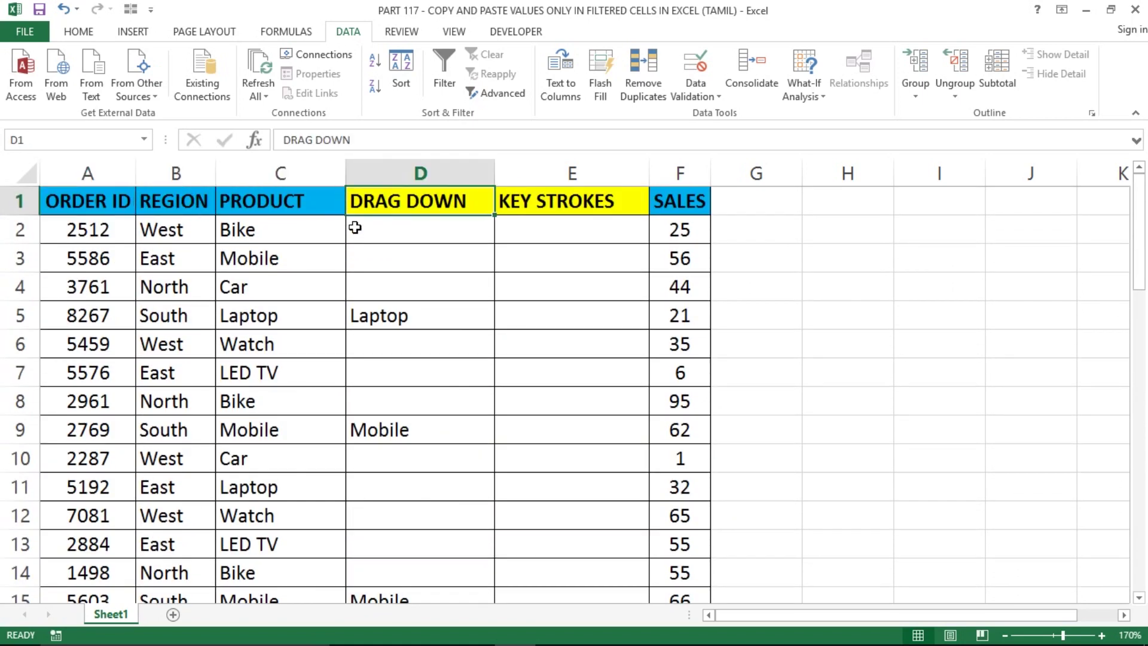
key(Right)
key(Left)
key(Left)
key(Right)
key(Left)
key(Right)
key(alt)
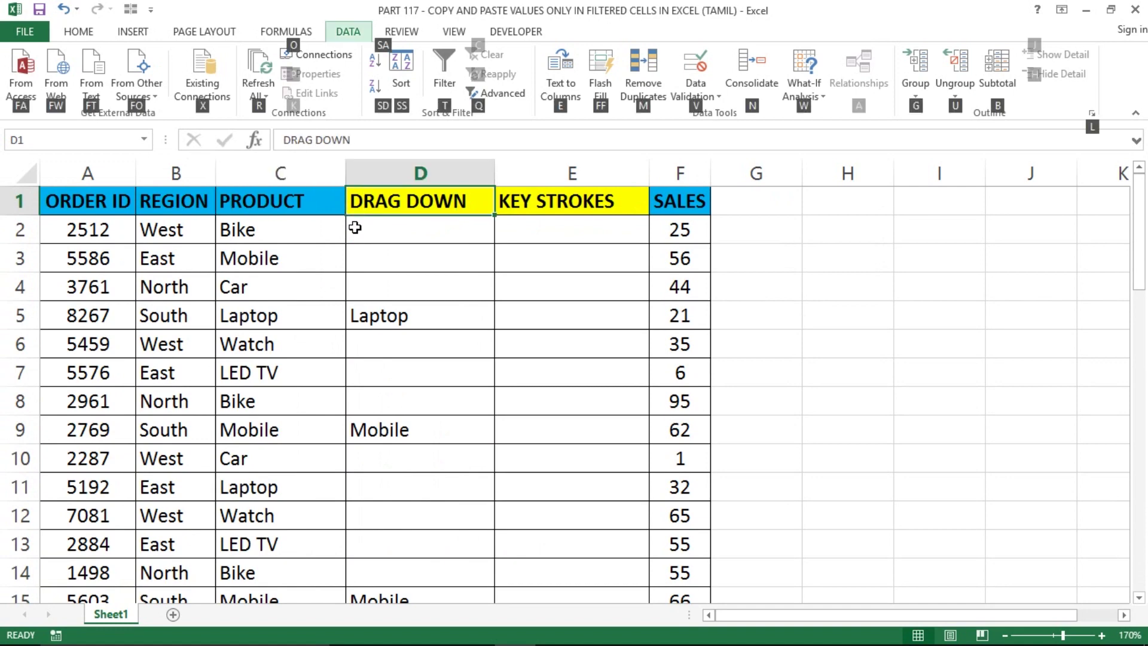
key(Escape)
Step: Check the KEY STROKES header and turn table filtering back on with Ctrl+Shift+L
key(Left)
key(Down)
key(Down)
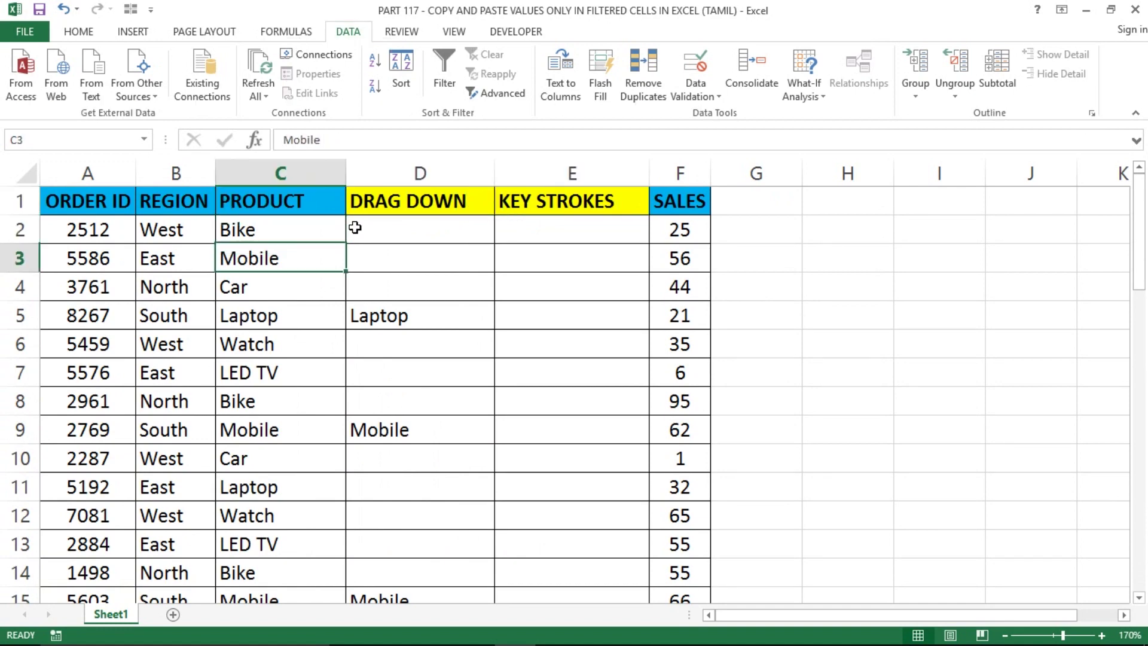
key(Right)
key(Right)
key(Up)
key(Up)
key(Up)
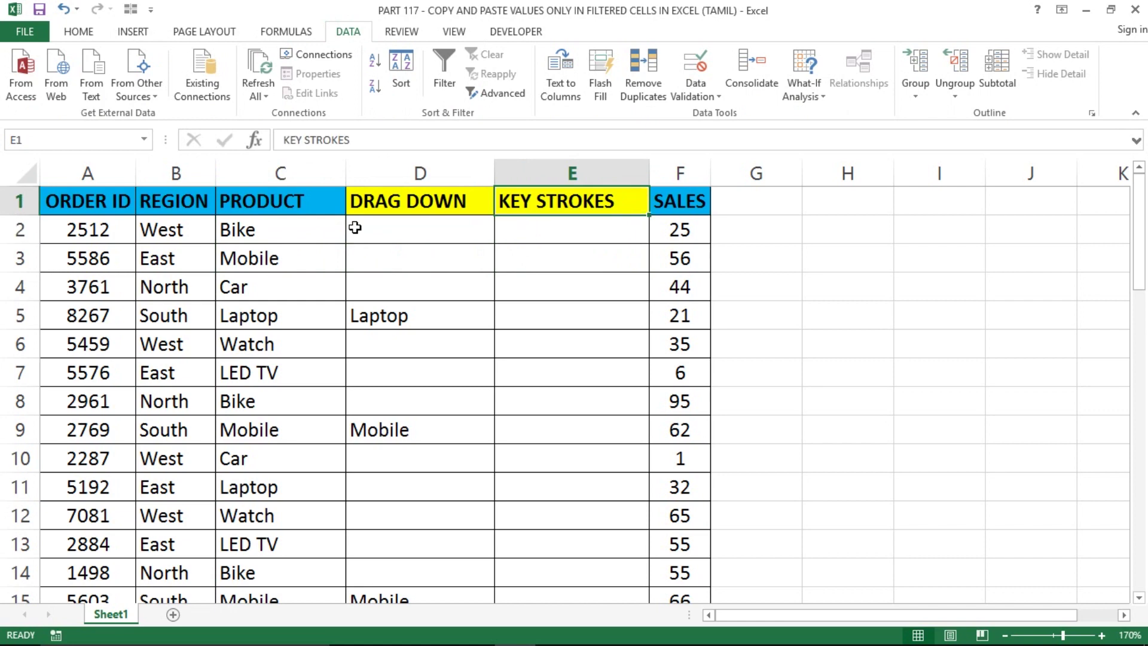
key(Left)
key(Left)
key(Right)
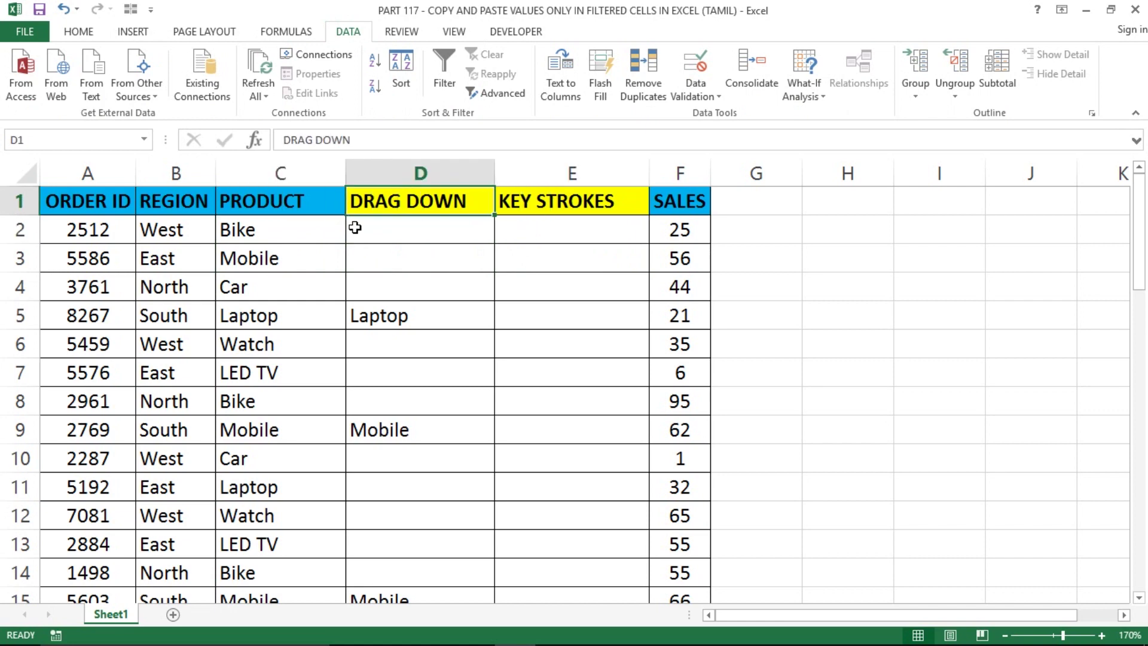
key(ctrl+shift+l)
key(Left)
key(Left)
Step: Filter the REGION column to show only South
key(alt+Down)
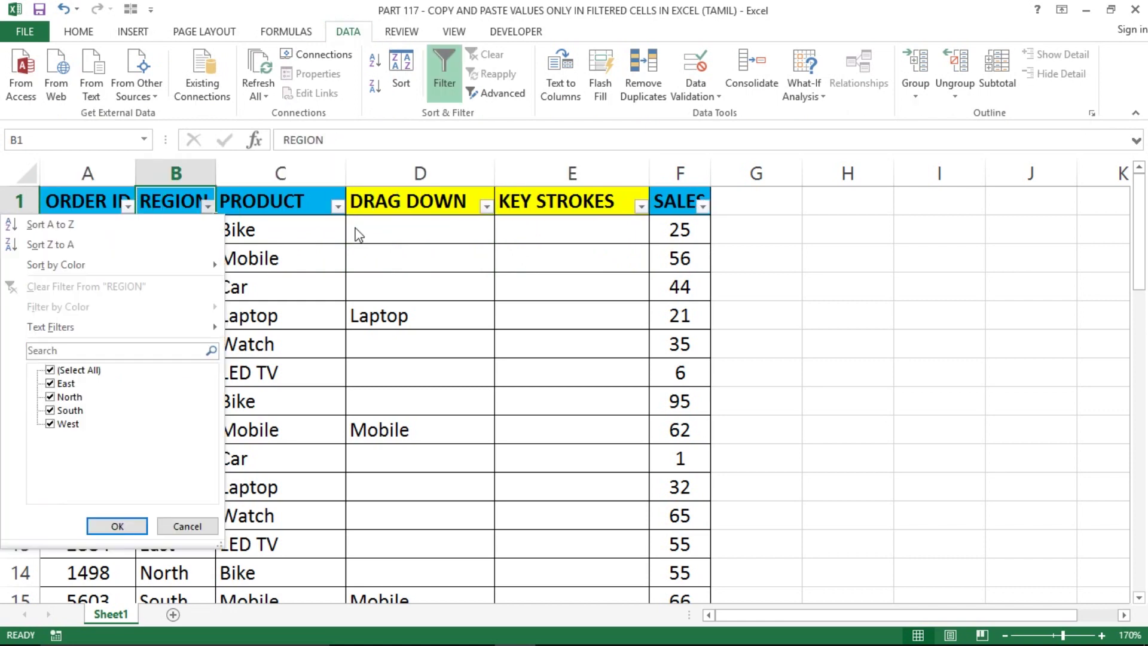
key(Tab)
key(Tab)
key(space)
key(Down)
key(Down)
key(Down)
key(space)
key(Return)
Step: Select the visible PRODUCT values from C5 down to C49
key(Right)
key(Right)
key(Right)
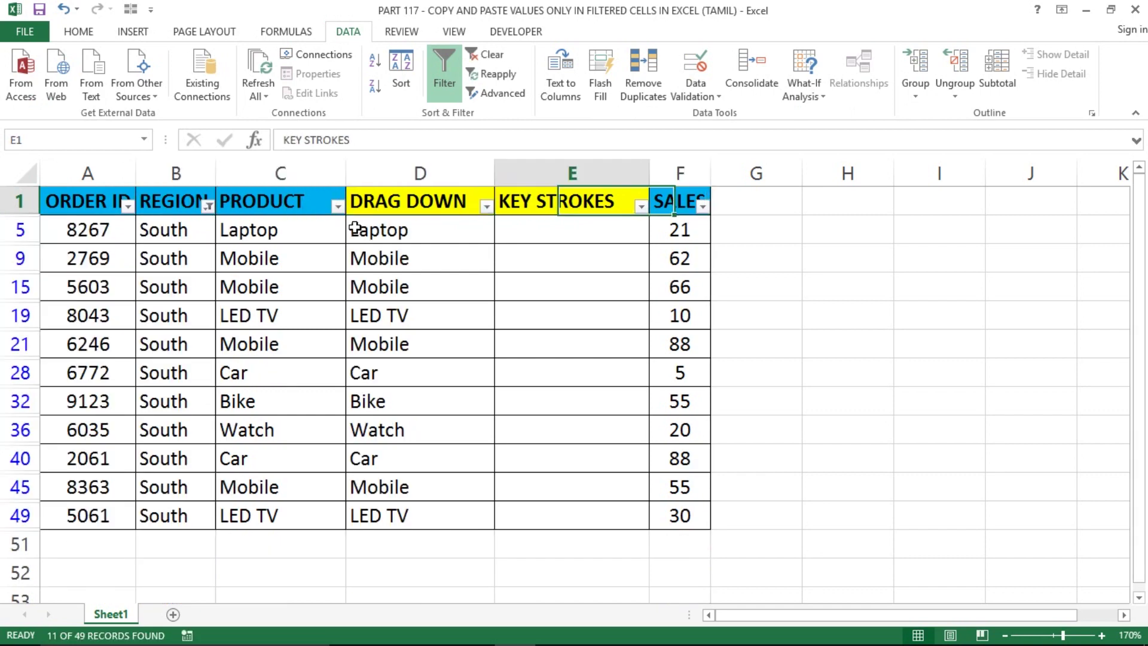
key(Down)
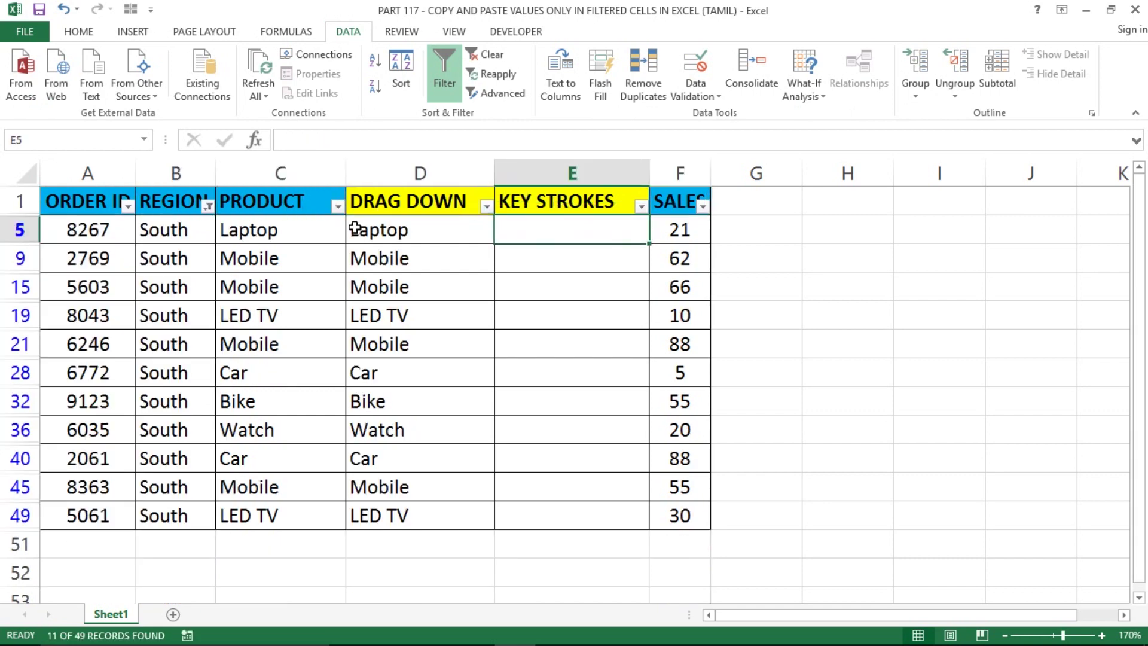
key(Left)
key(Right)
key(Up)
key(Down)
key(Right)
key(Left)
key(Left)
key(Left)
key(Left)
key(Left)
key(Right)
key(Right)
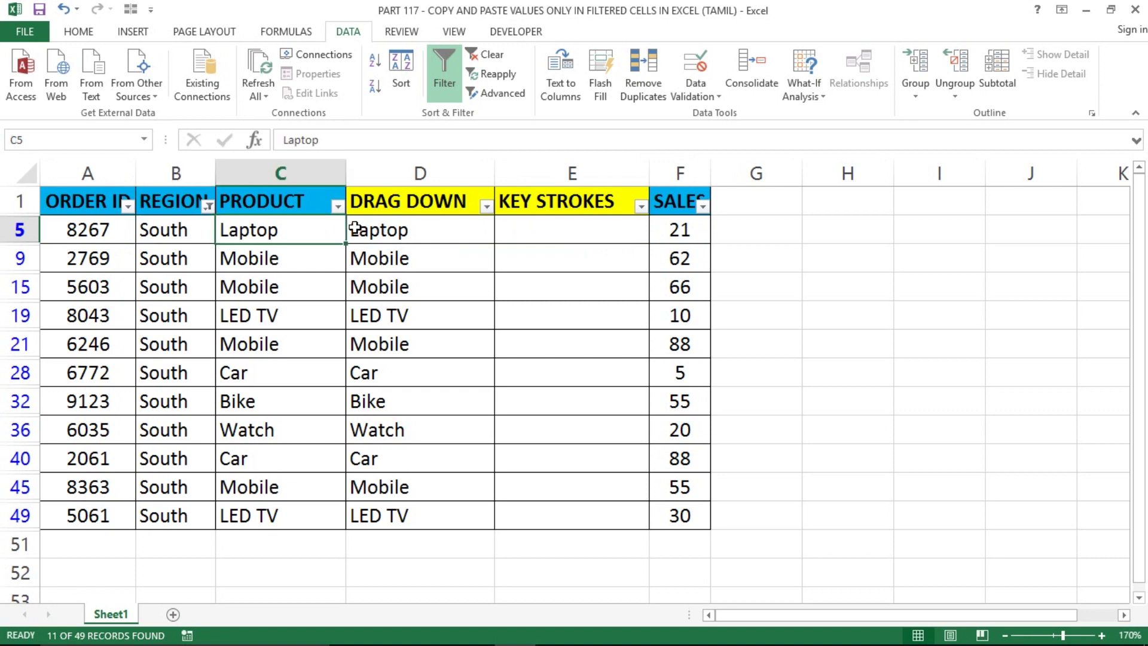
key(ctrl+shift+Down)
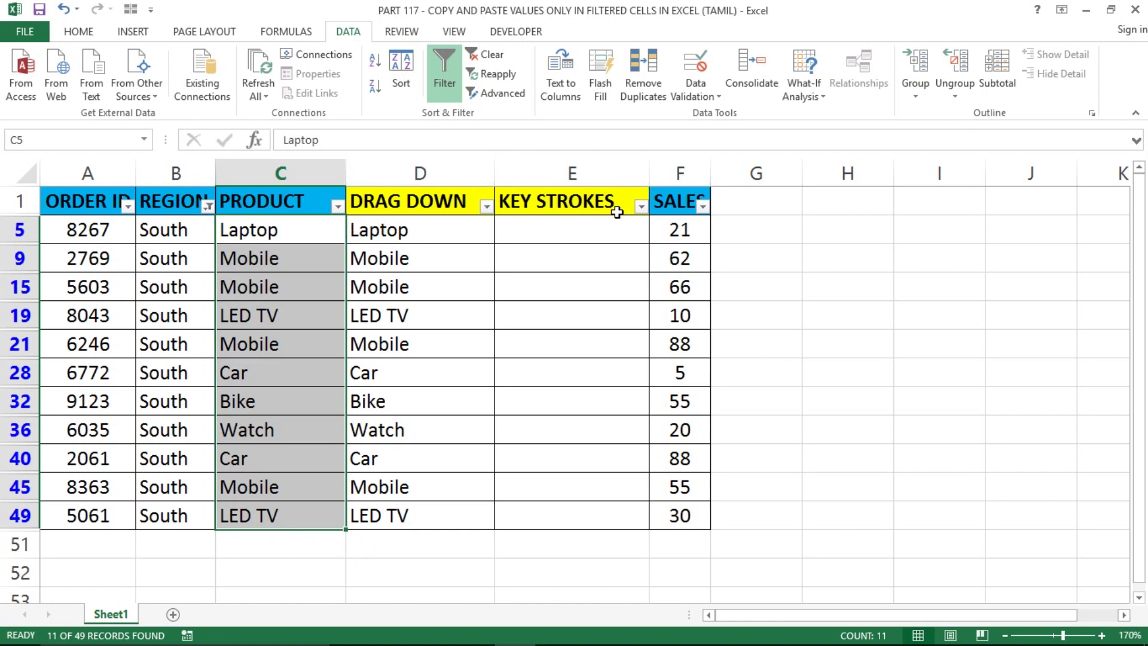
drag(584, 228, 584, 514)
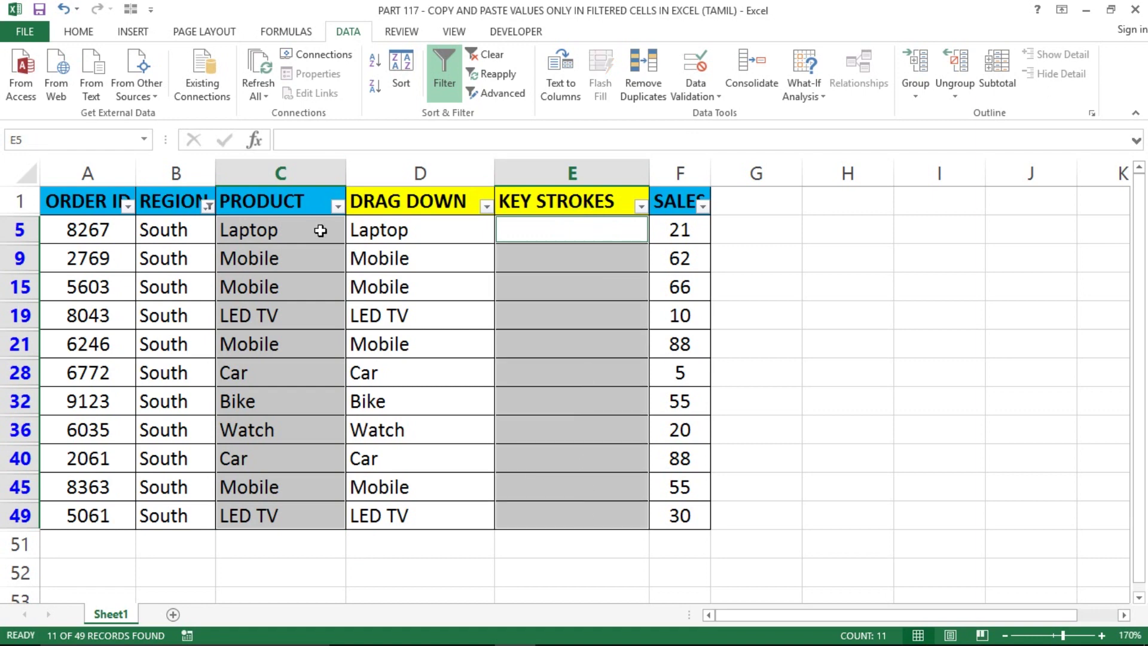
click(133, 33)
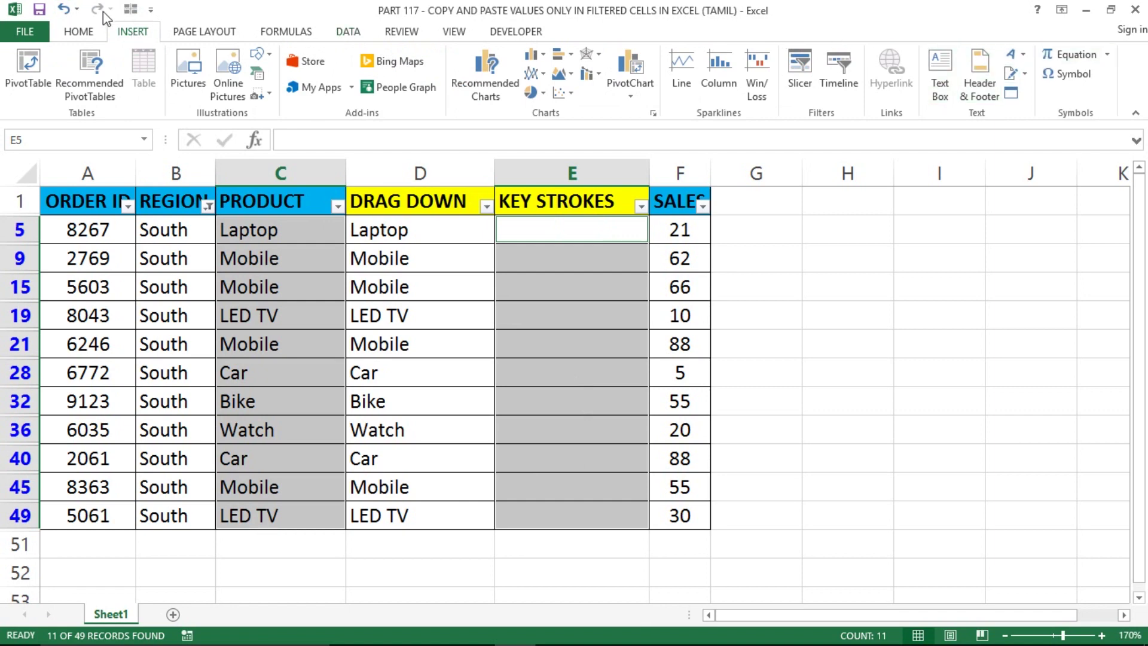
click(88, 33)
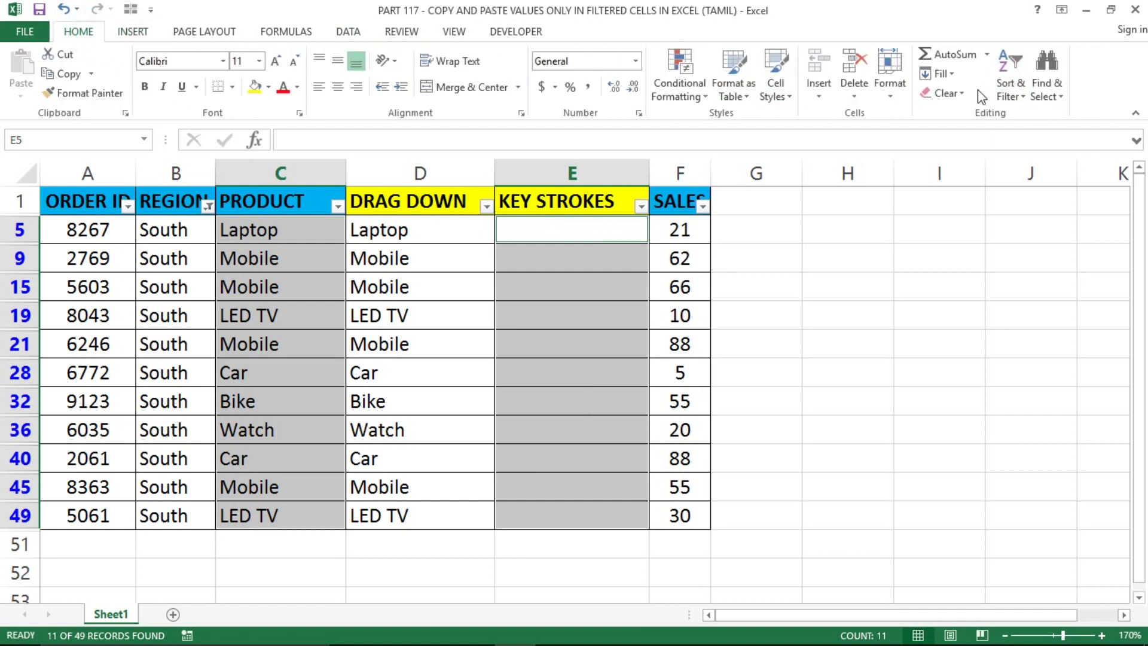
click(950, 73)
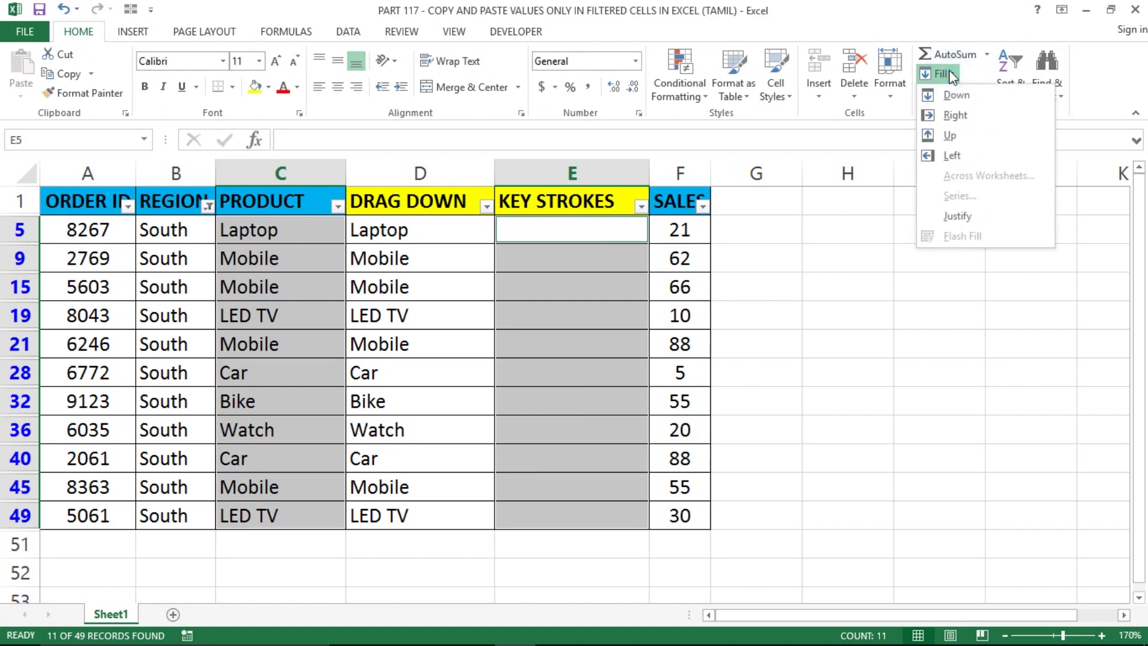
click(941, 116)
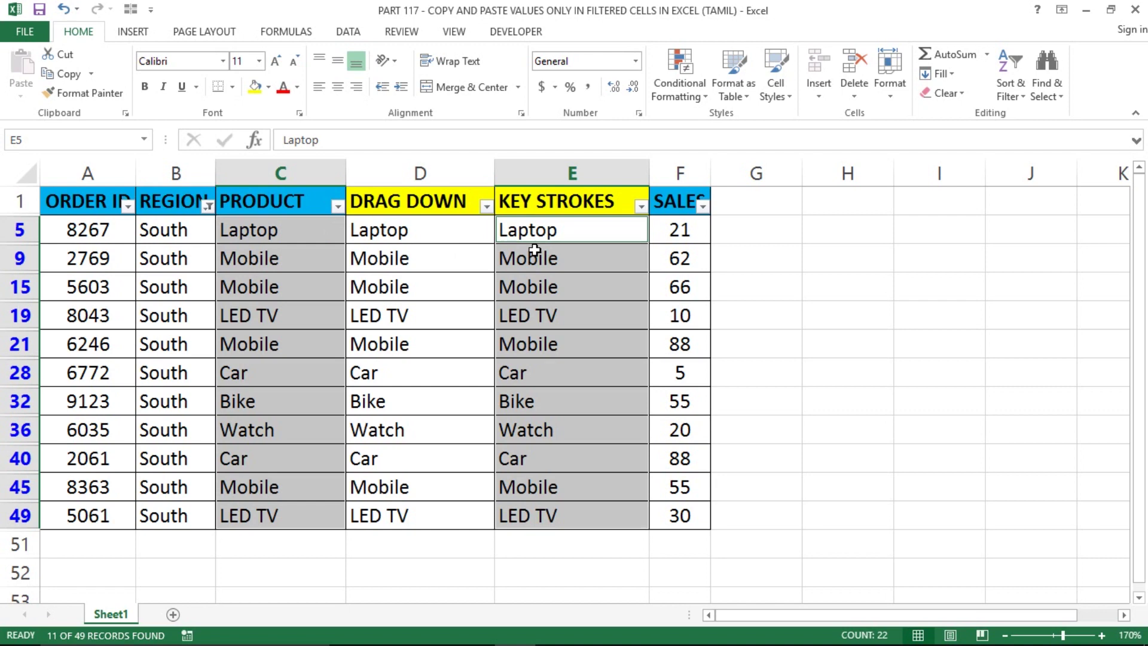
key(Delete)
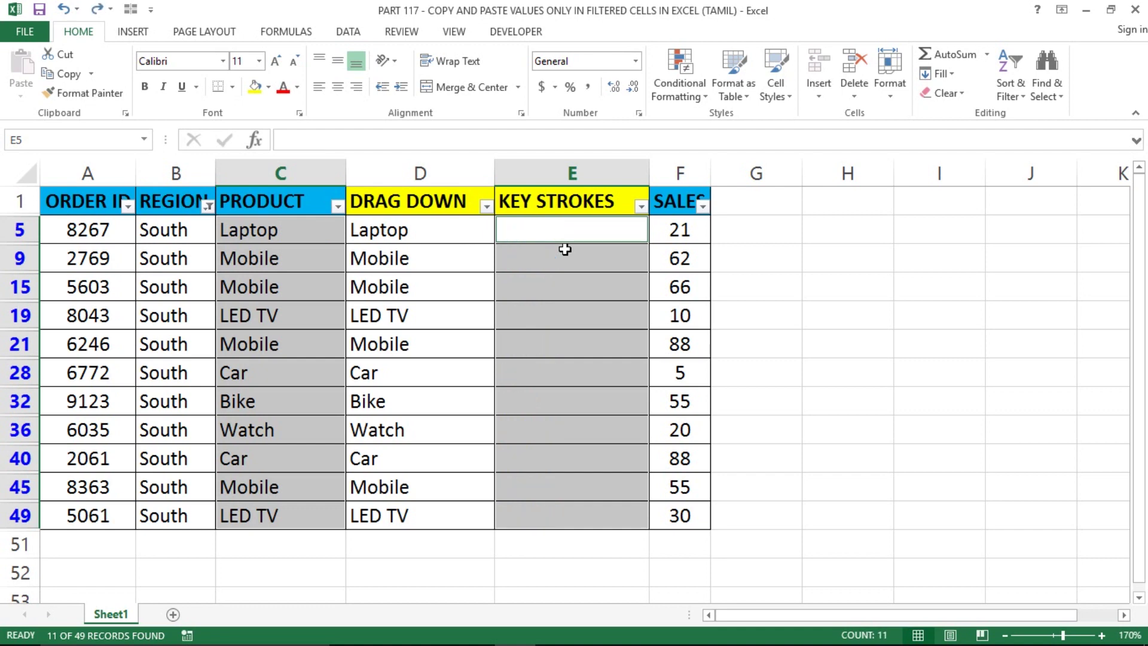
click(208, 259)
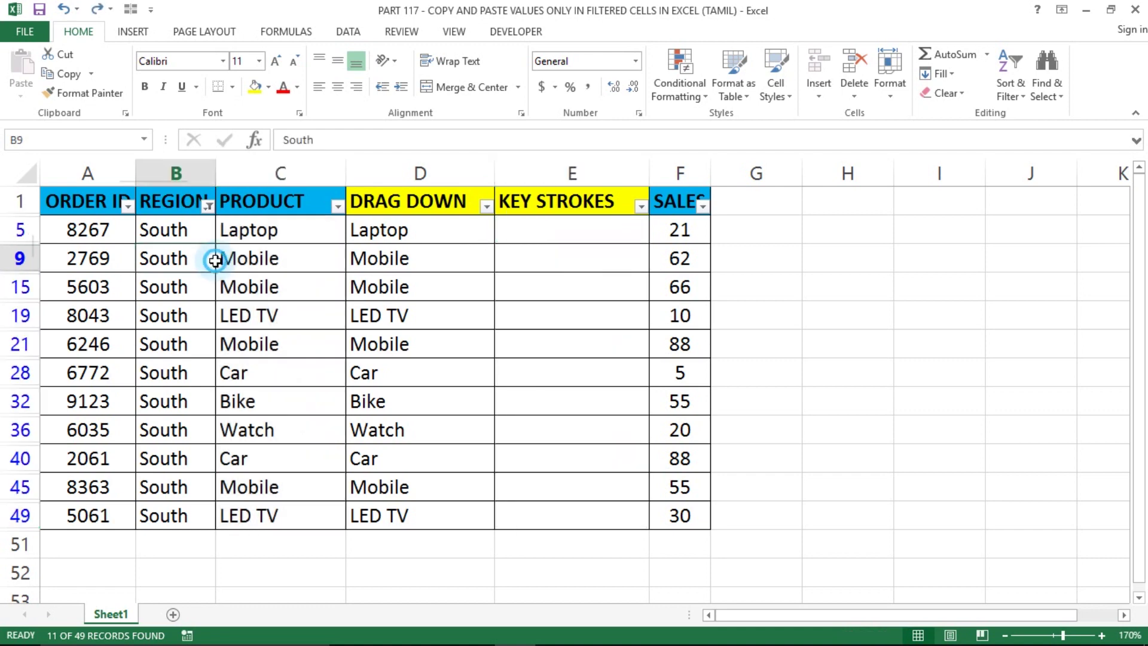
click(267, 230)
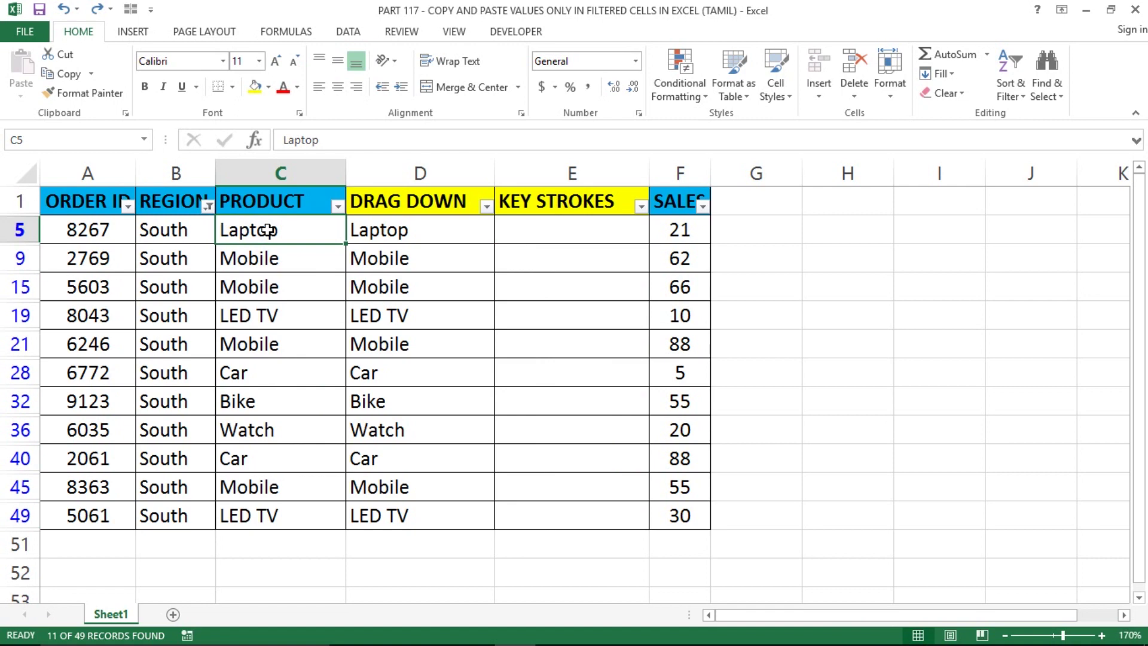
Step: Select the visible PRODUCT values from C5 down to C49
click(950, 75)
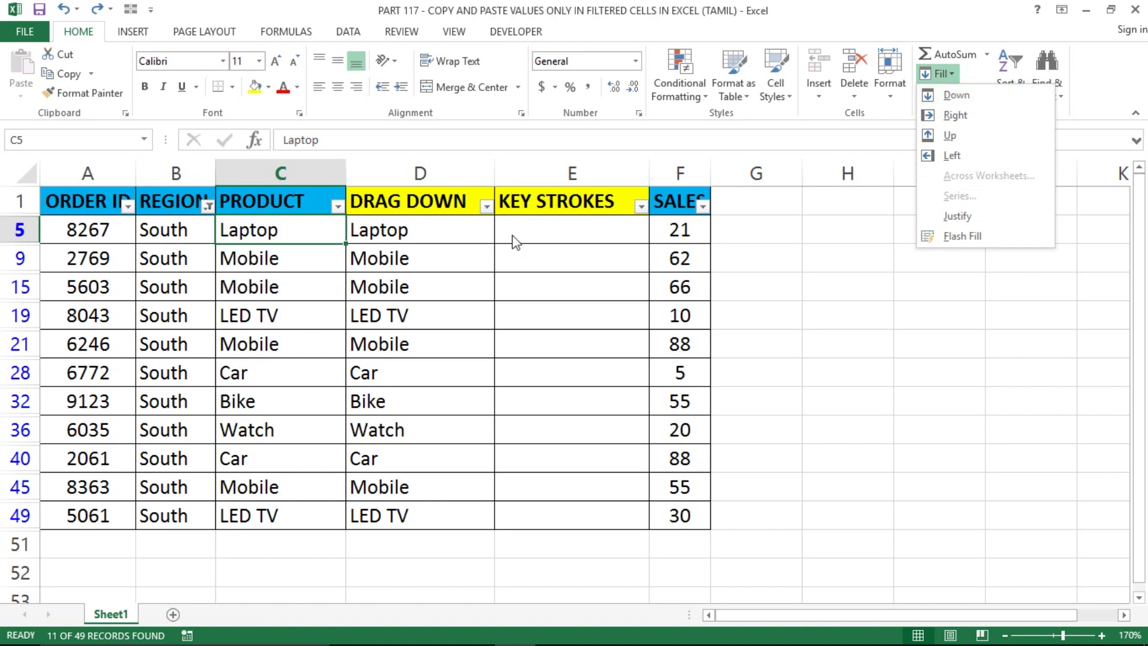
click(241, 284)
key(Right)
key(Left)
key(Up)
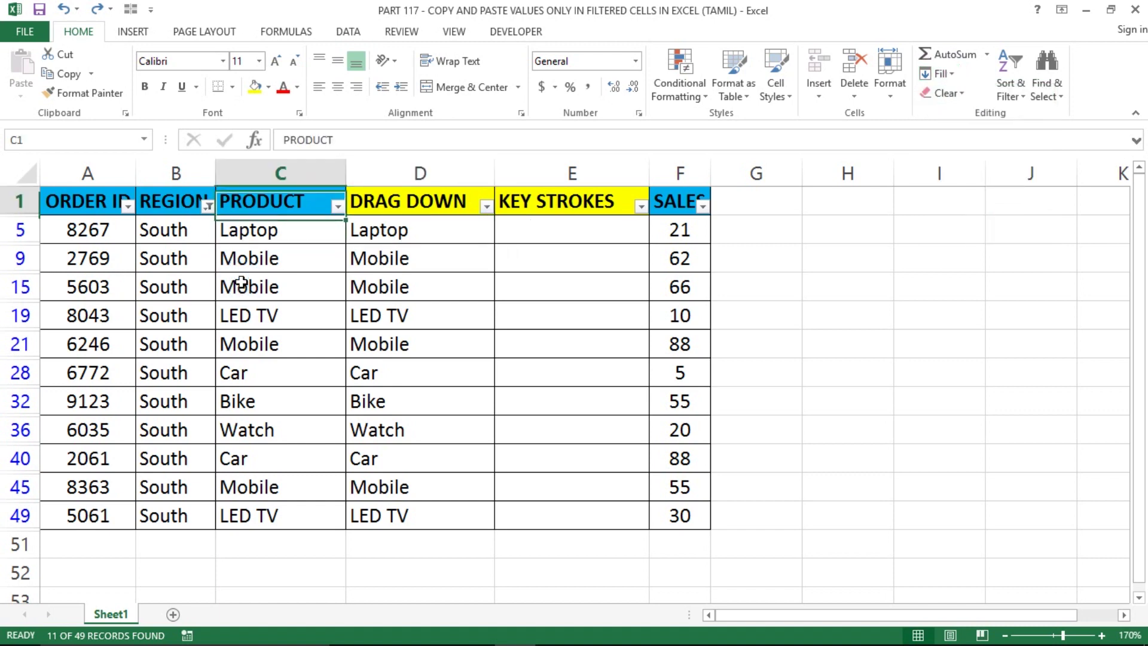
key(Down)
key(Up)
key(Down)
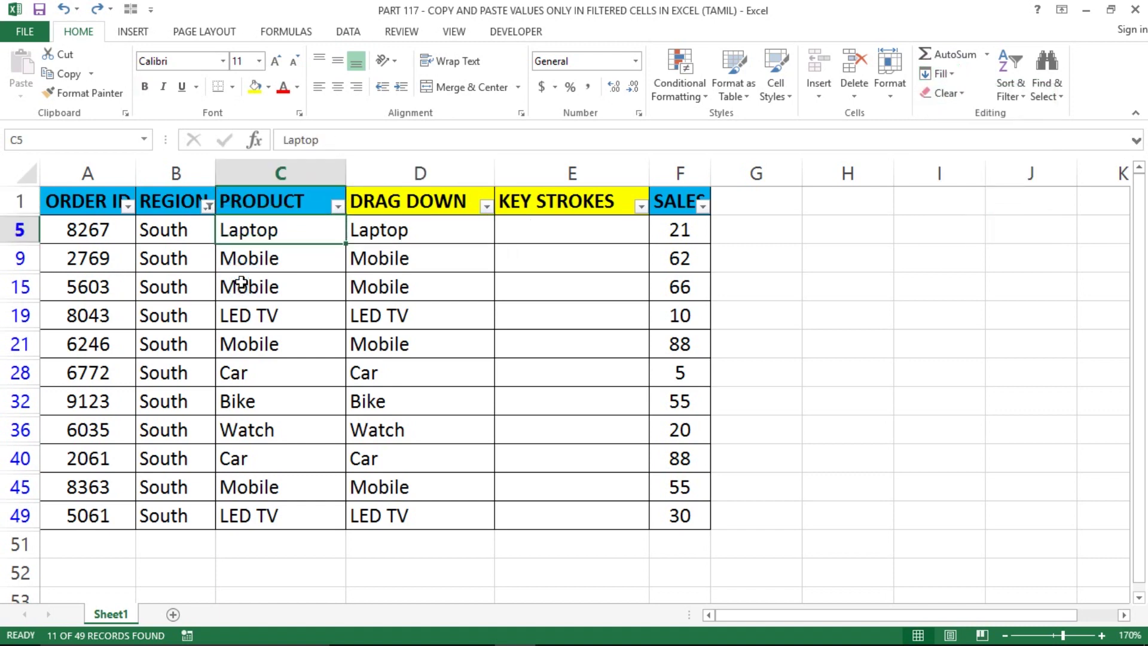
key(ctrl+shift+Down)
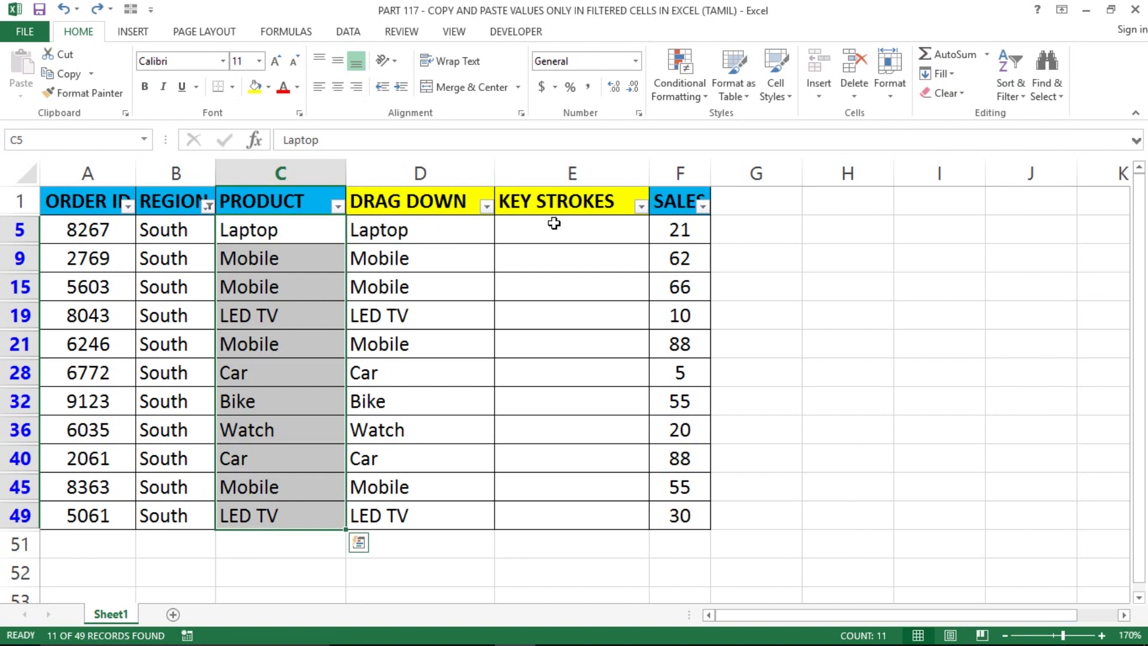
Step: Add the South KEY STROKES cells to the selection and fill them right with Ctrl+R
drag(559, 227, 543, 513)
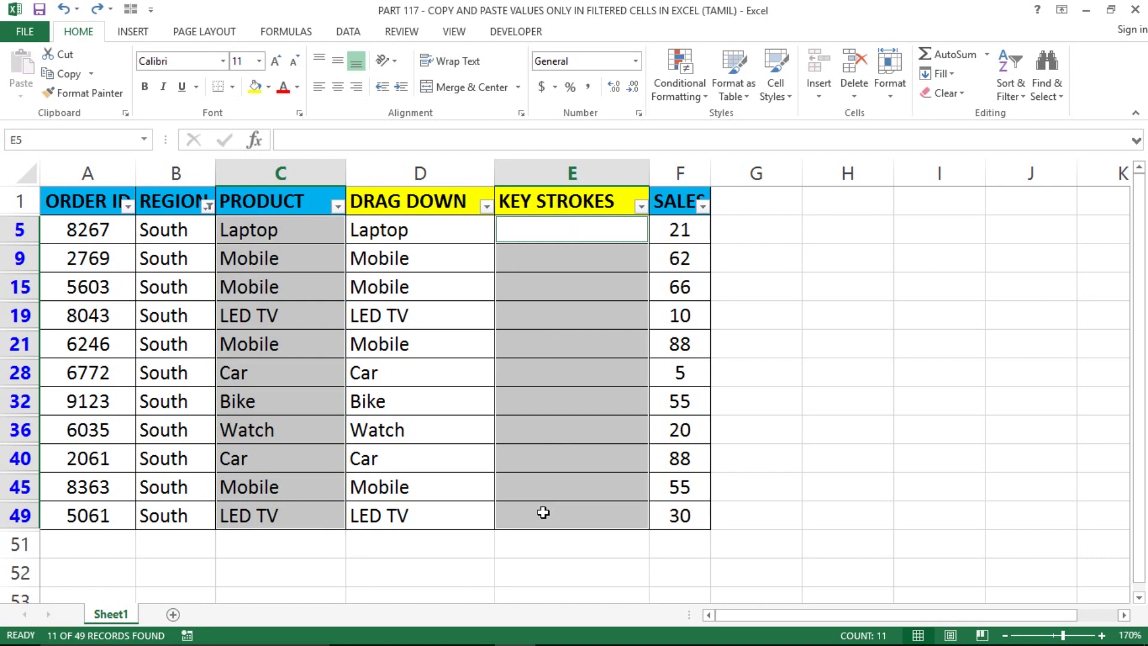
key(ctrl+r)
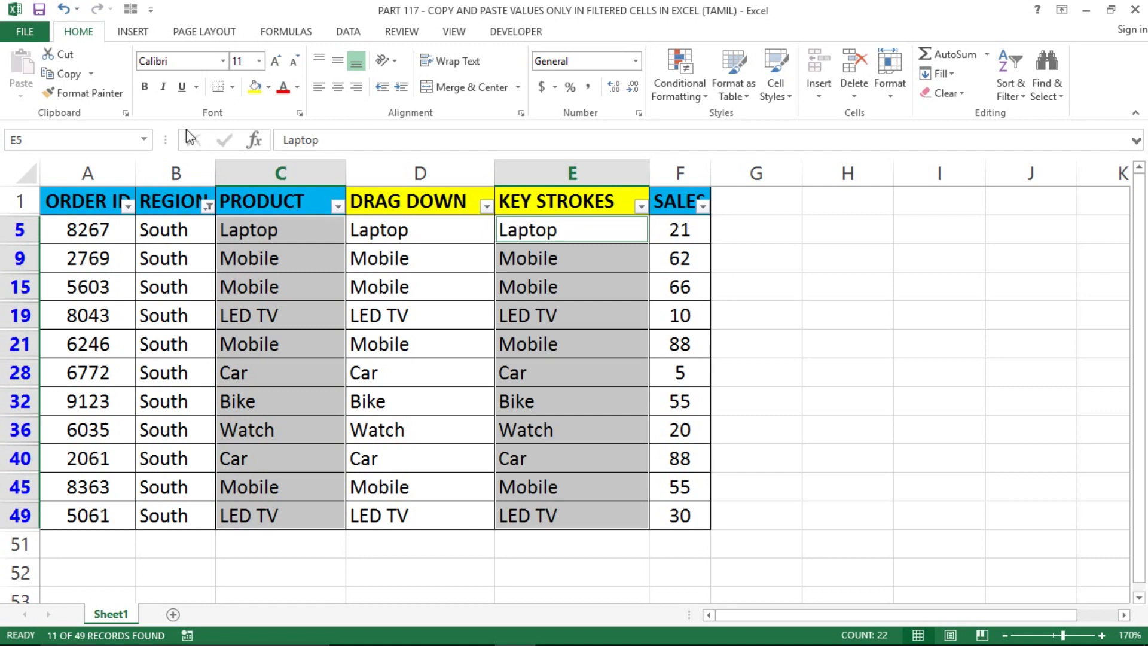
click(950, 73)
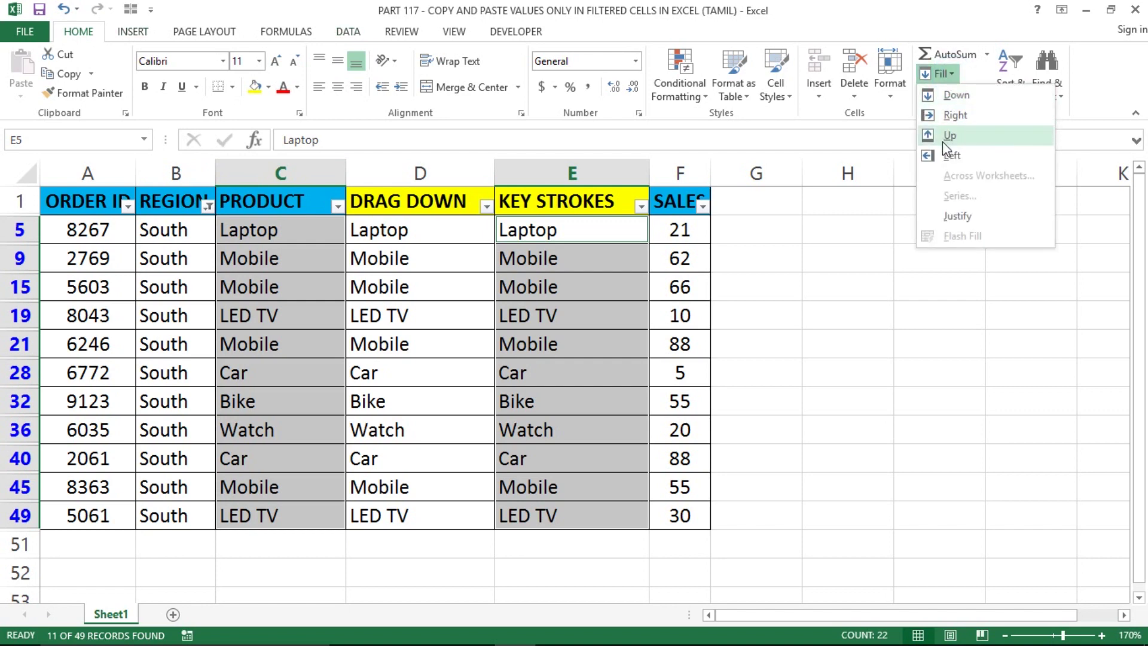
Step: Delete the visible PRODUCT values C5:C49 as a trial, then undo to restore them
key(Escape)
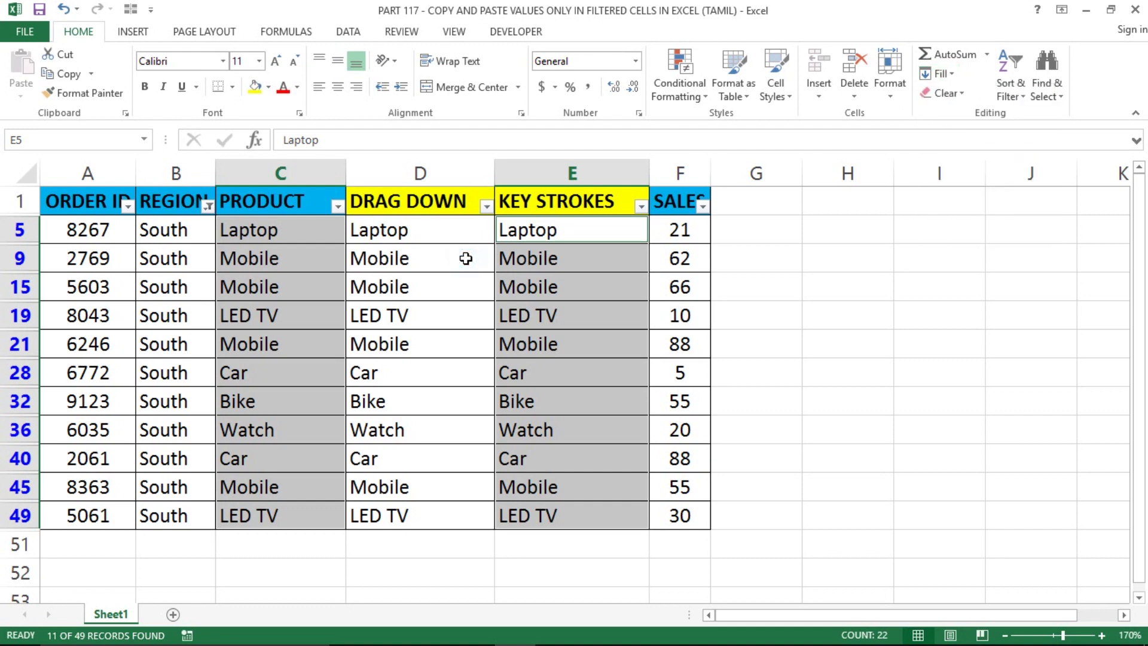
click(311, 230)
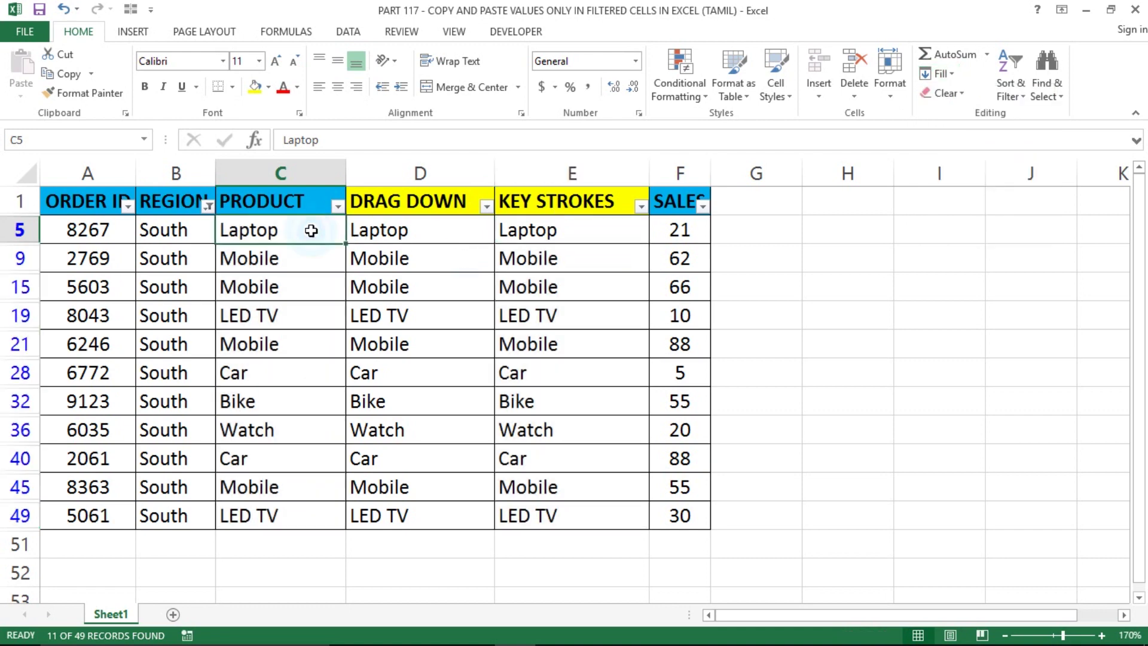
key(ctrl+shift+Down)
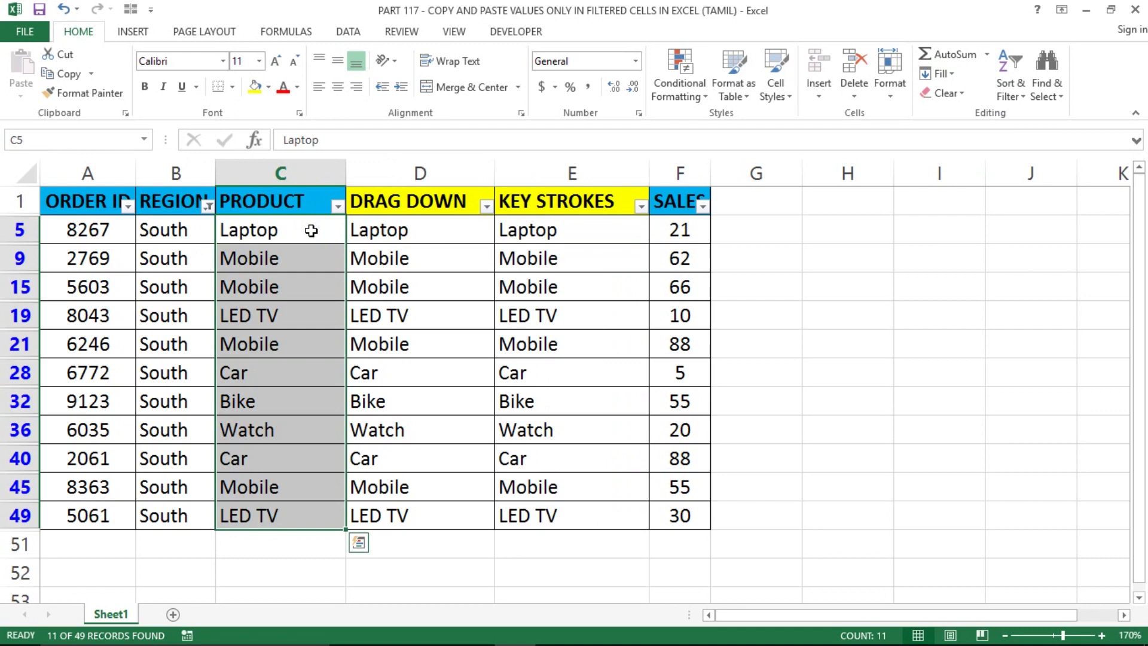
key(Delete)
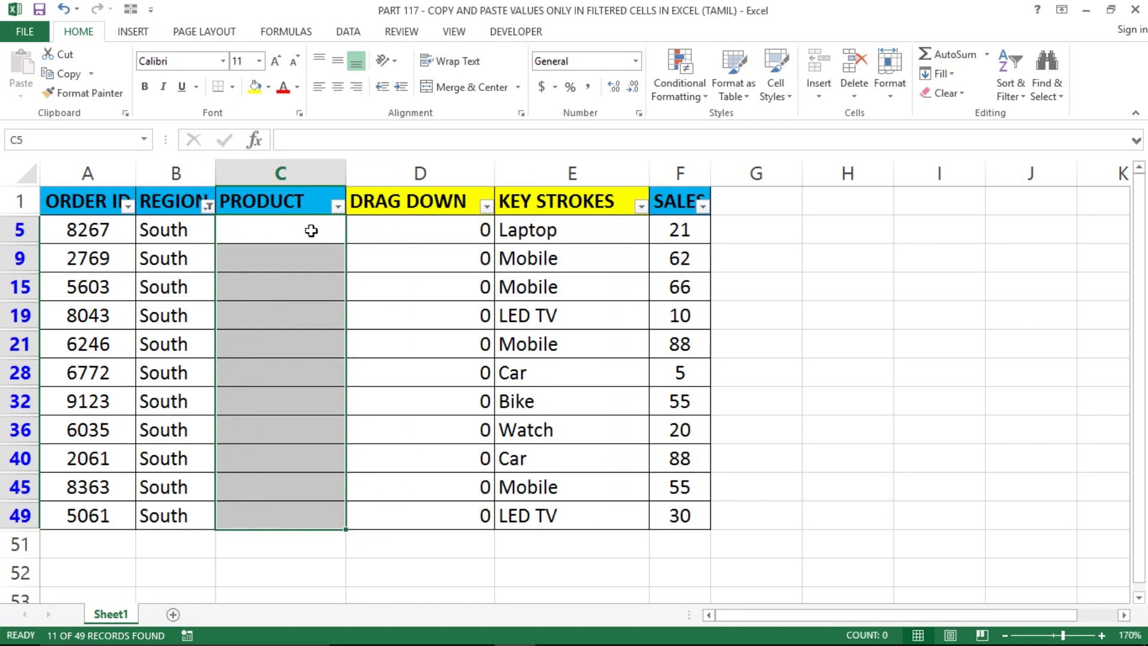
key(Right)
key(Left)
key(Left)
key(shift+Right)
key(ctrl+z)
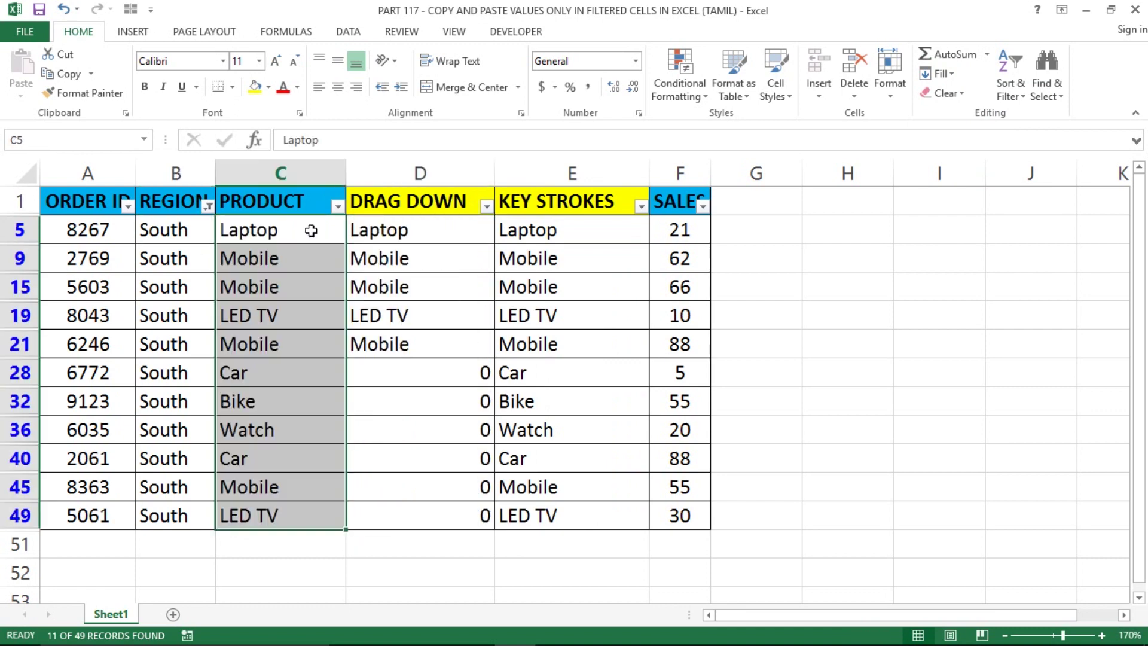
key(Right)
key(Up)
Step: Turn off the filter and select the whole DRAG DOWN column
key(alt)
key(a)
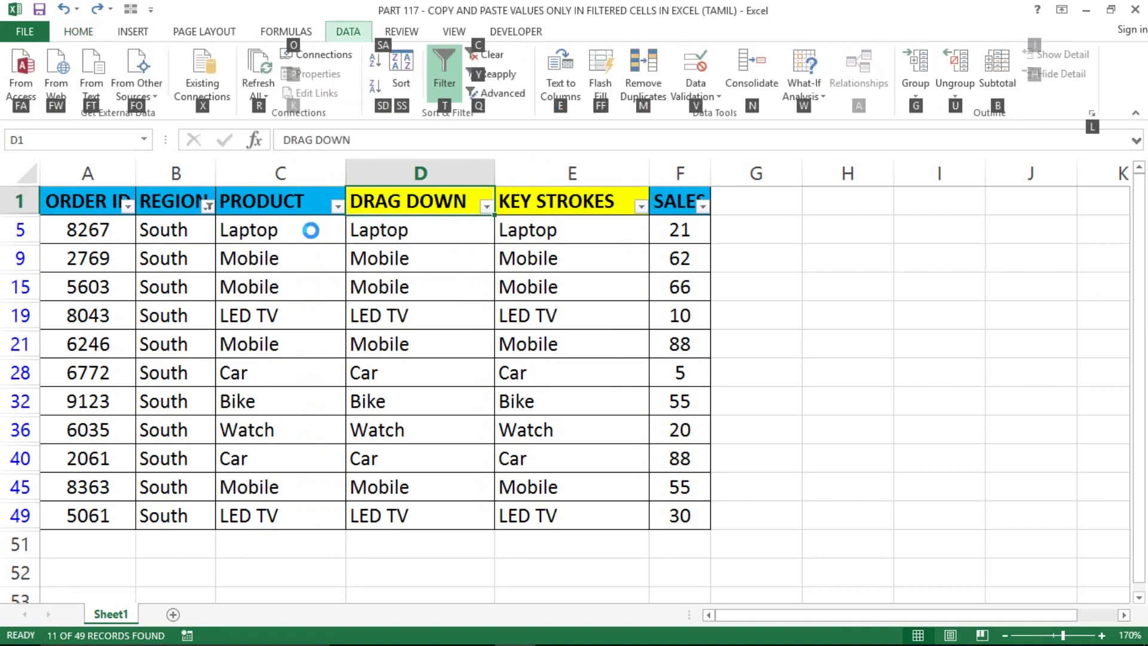
key(t)
key(ctrl+space)
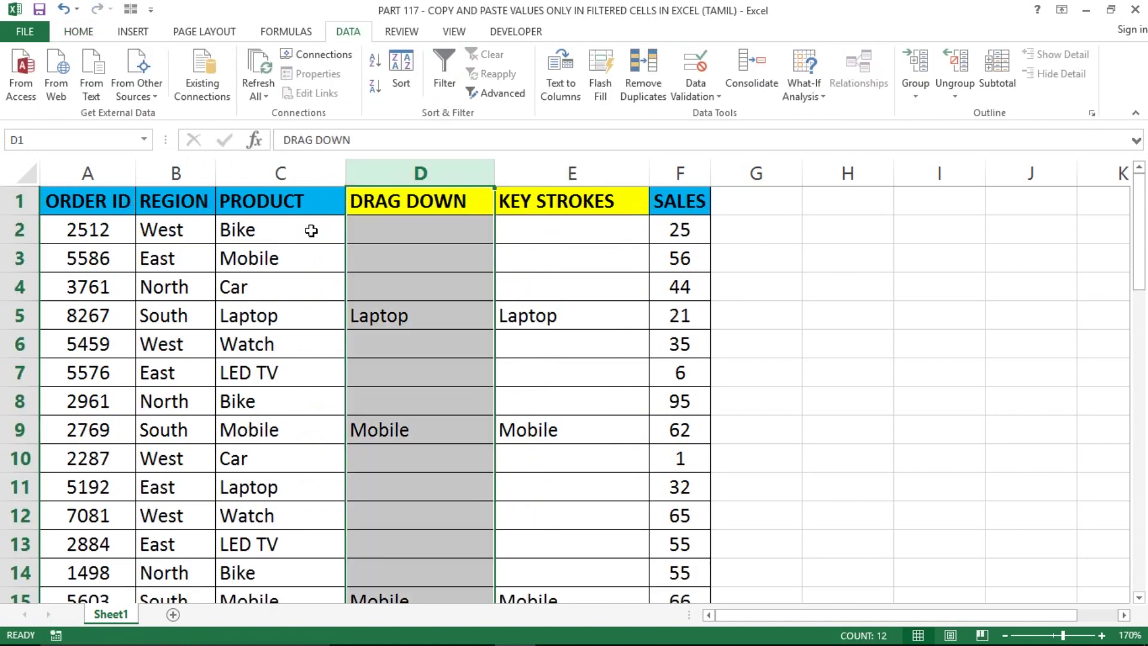
key(shift+Right)
key(shift+Left)
Step: Copy DRAG DOWN and paste it back as values, then re-enable filtering
key(ctrl+c)
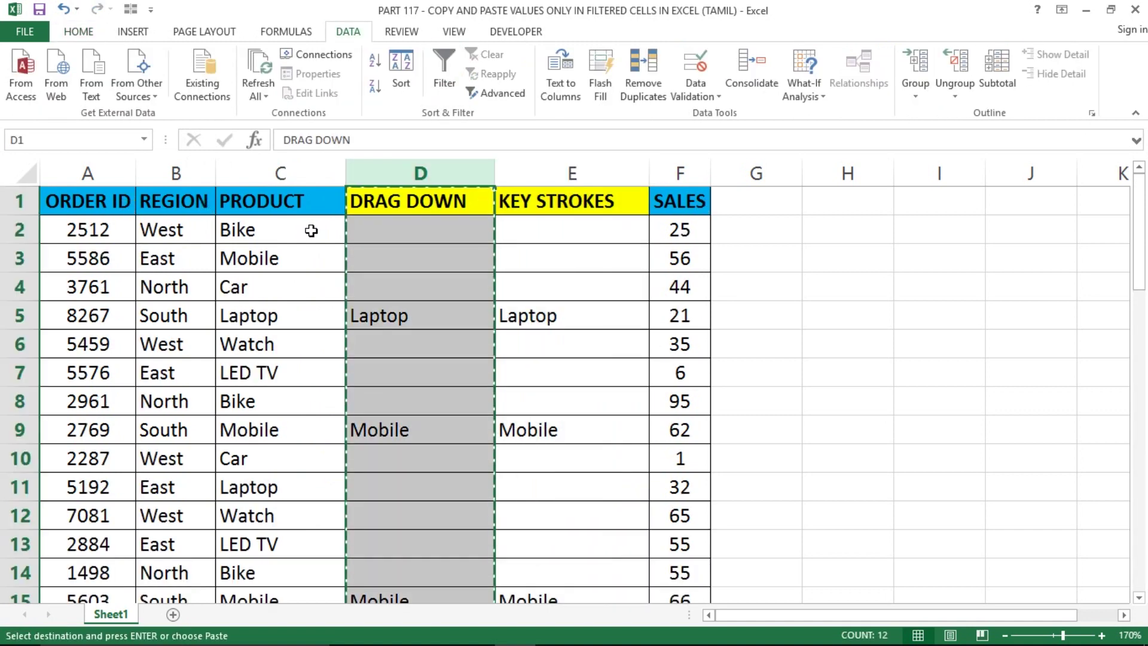
key(ctrl+alt+v)
key(v)
key(Return)
key(Left)
key(Left)
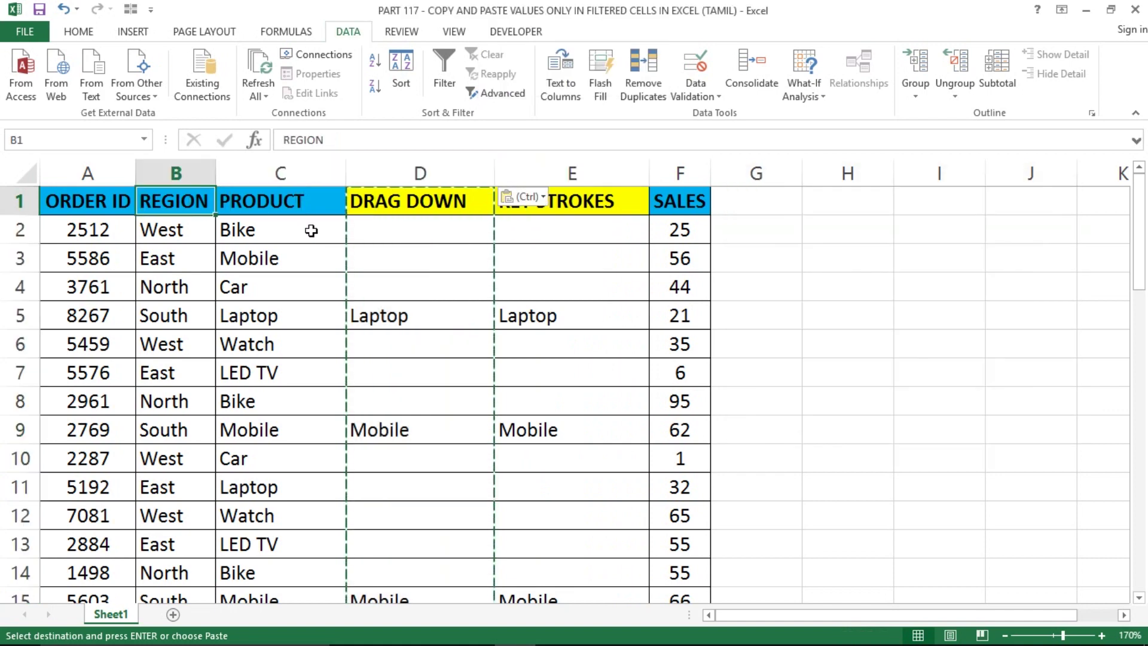
key(alt+a)
Step: Filter the REGION column to show only South rows
key(t)
key(alt+Down)
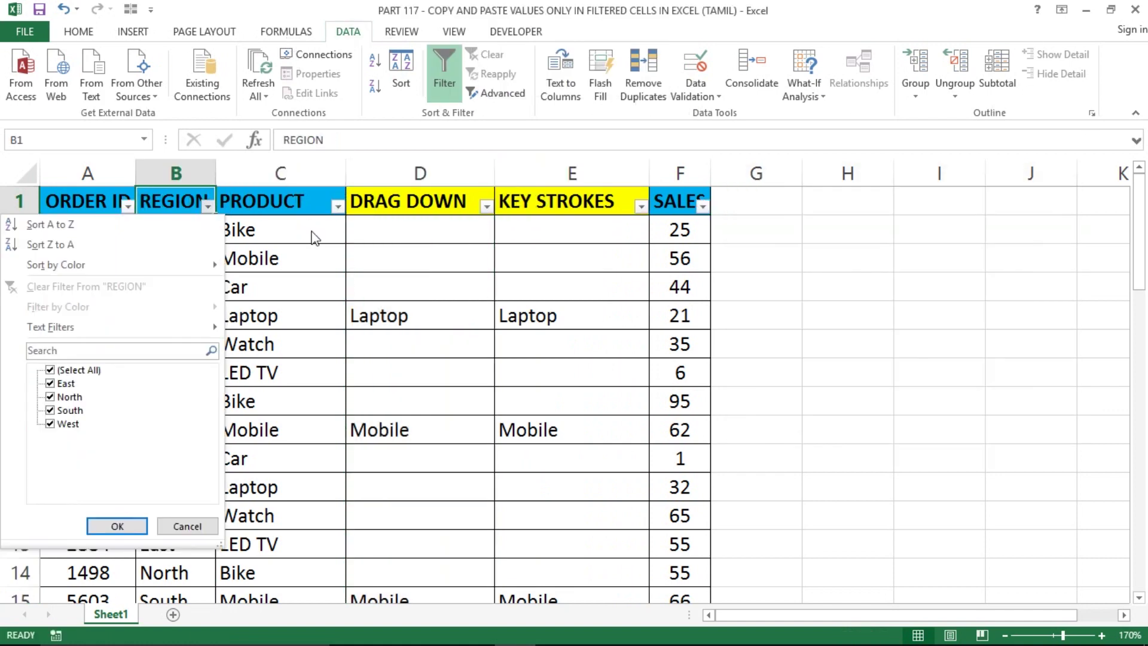
key(Up)
key(Down)
key(space)
key(Down)
key(Down)
key(Down)
key(space)
key(Return)
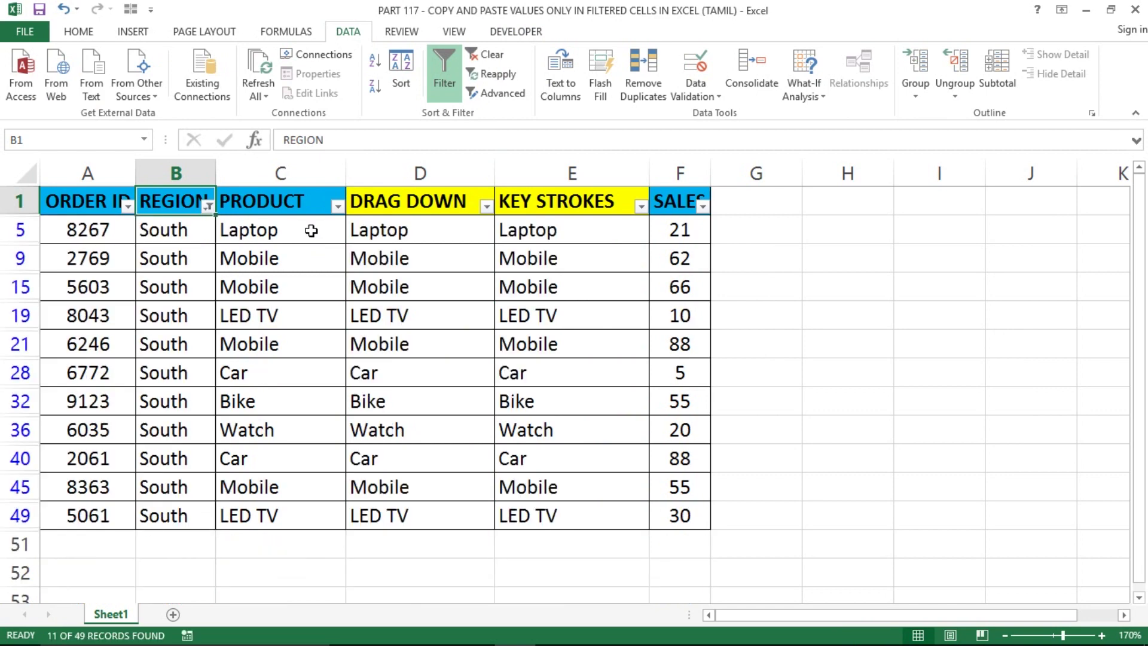
key(Right)
key(Right)
key(Right)
key(Left)
key(Left)
key(Left)
key(Right)
key(Down)
Step: Clear the visible PRODUCT values, then select KEY STROKES E5:E49 plus PRODUCT C5:C49
key(ctrl+shift+Down)
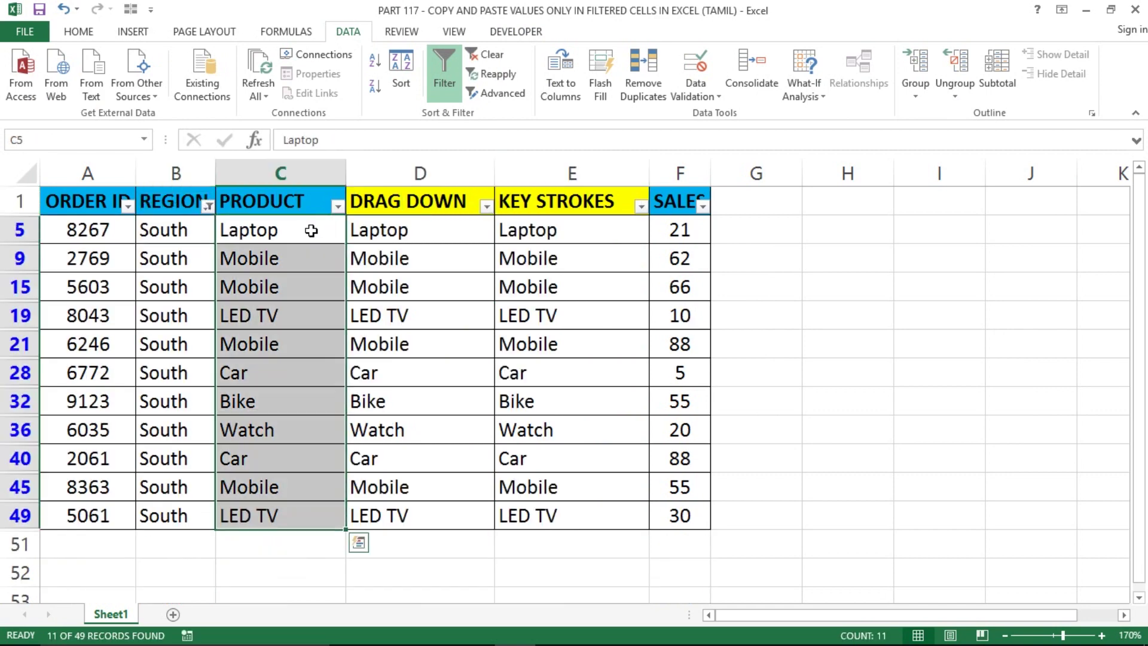
key(Delete)
key(Right)
key(Right)
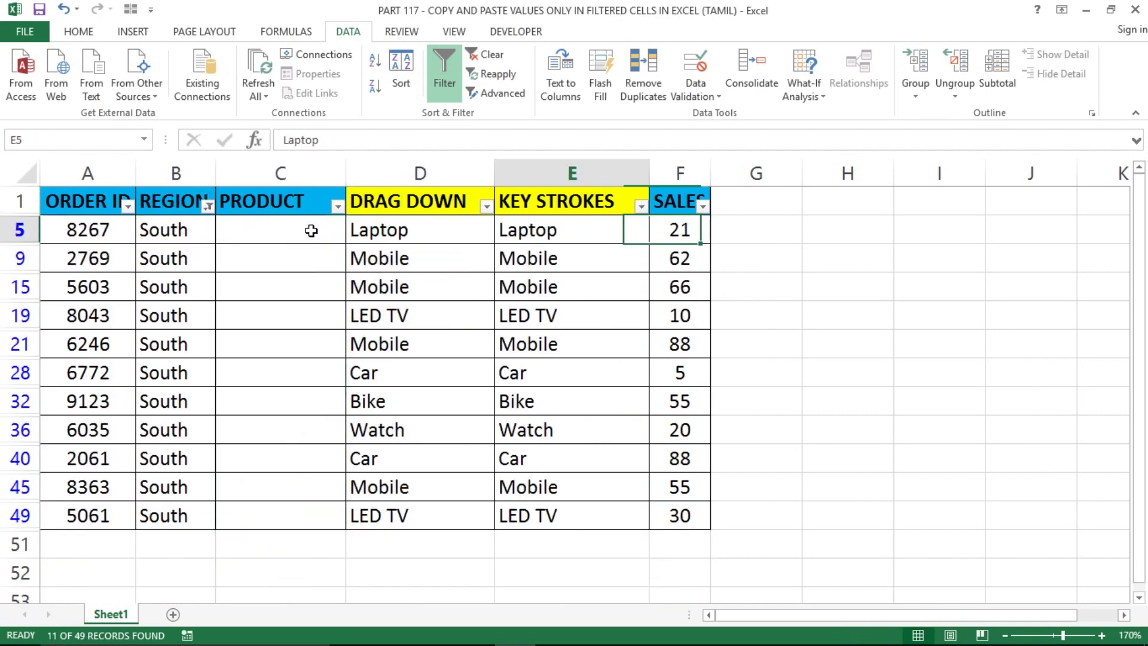
key(ctrl+shift+Down)
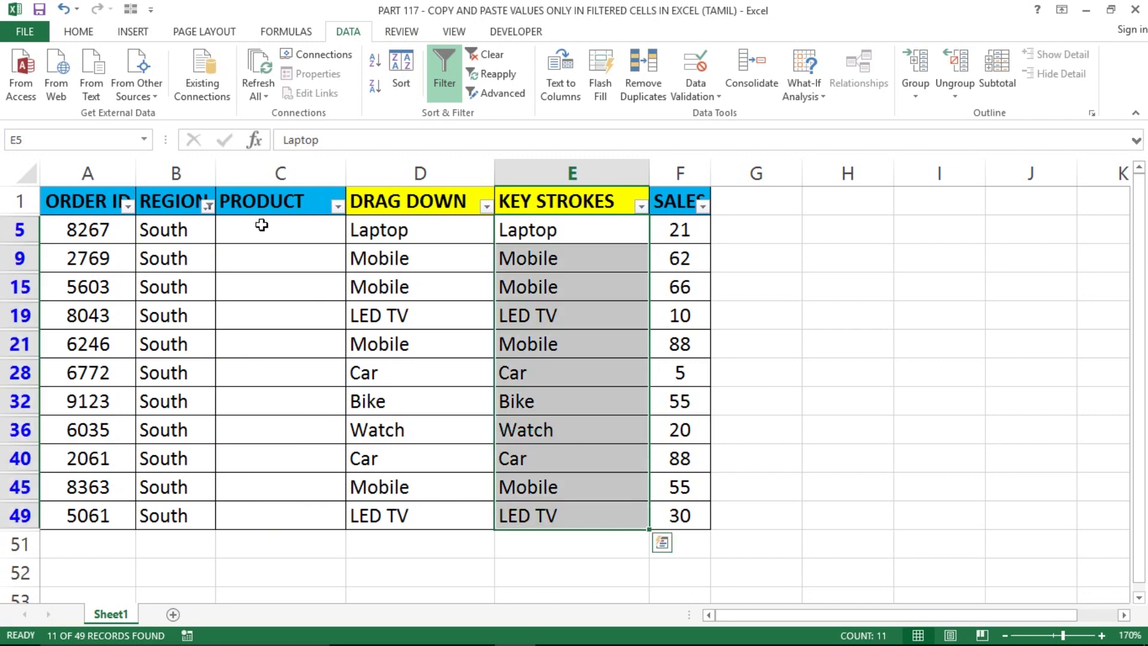
drag(261, 225, 253, 514)
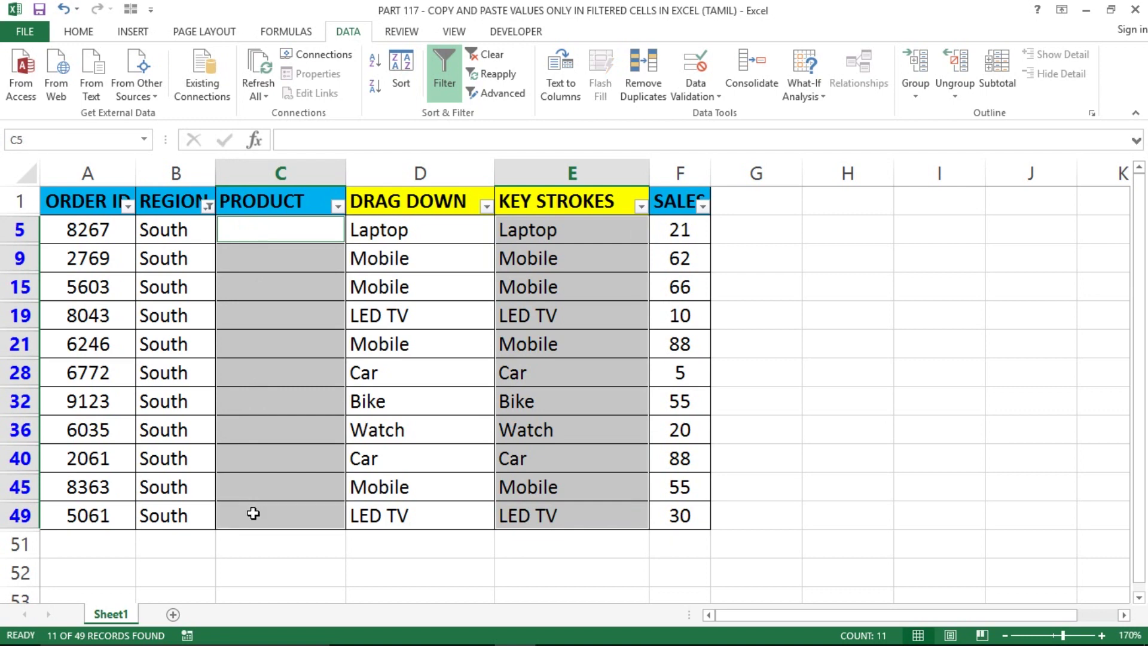
Step: Fill the visible South PRODUCT cells with the product names, Laptop through LED TV
click(80, 39)
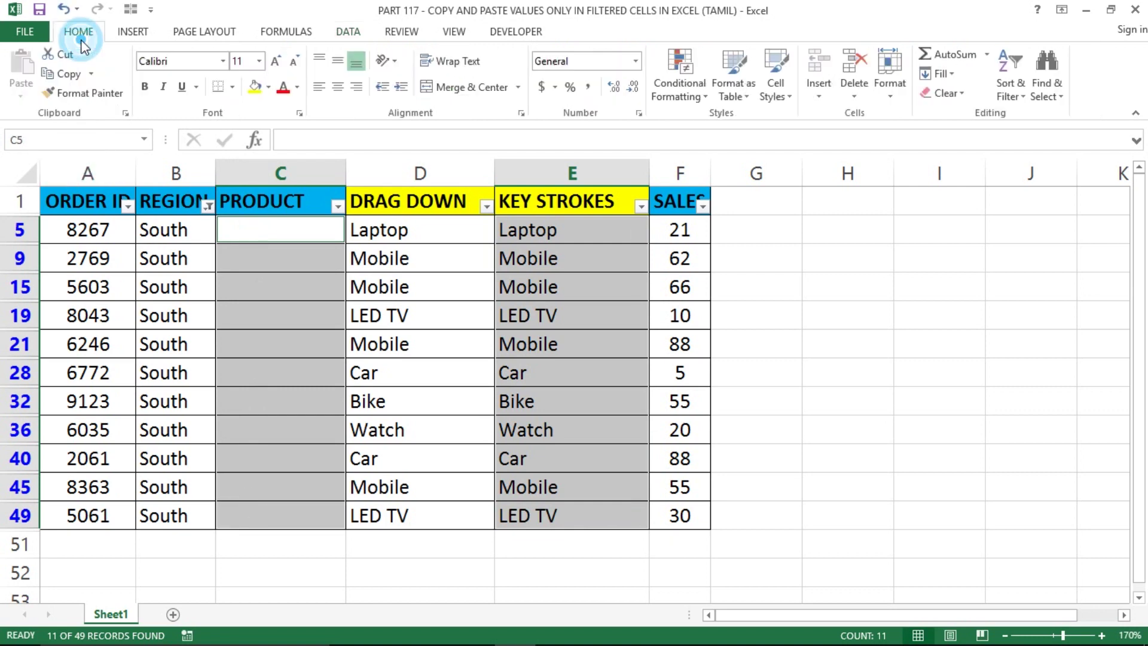
click(940, 75)
click(931, 154)
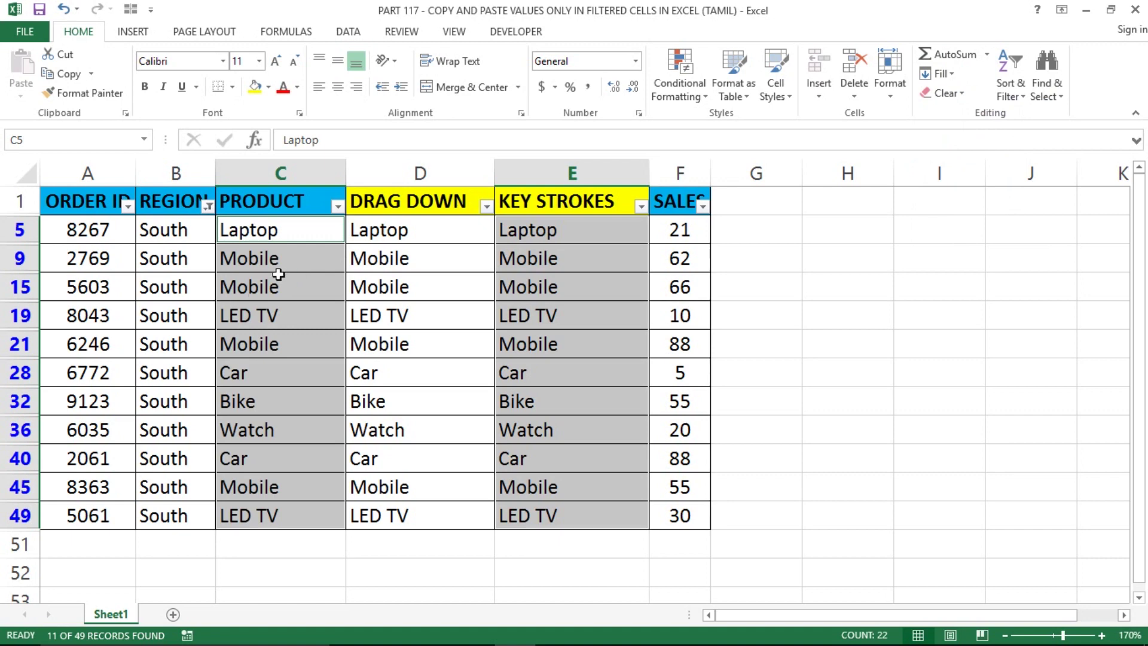
key(Right)
key(Left)
key(Left)
Step: Turn off the filter with Alt+A+T so all rows show
key(Up)
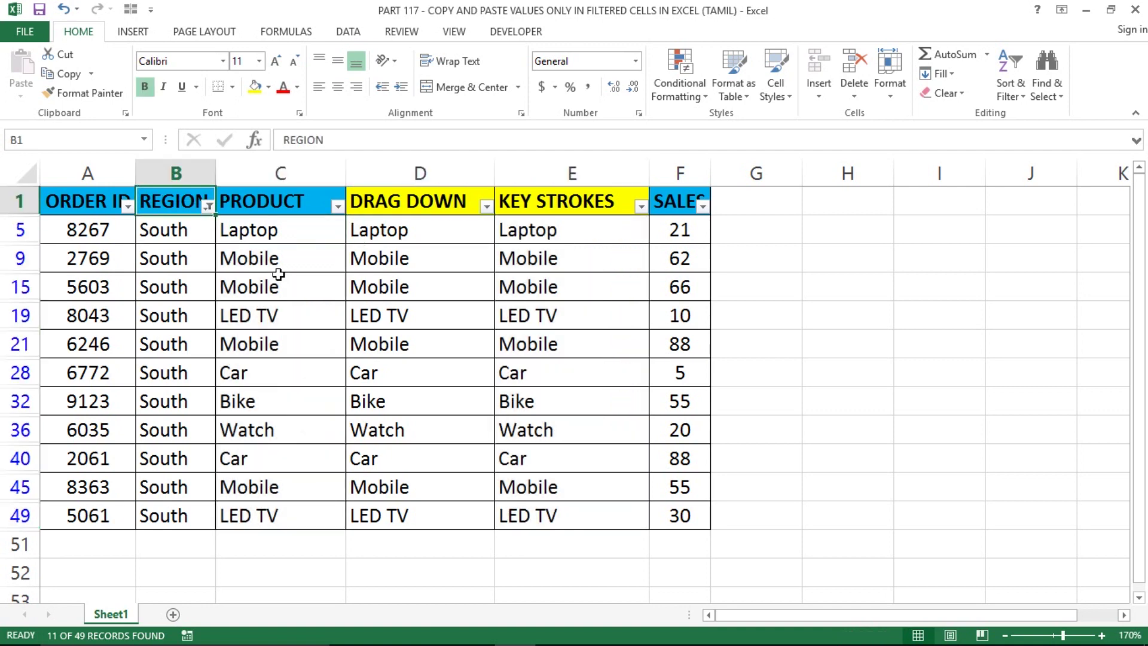
key(alt+a)
key(t)
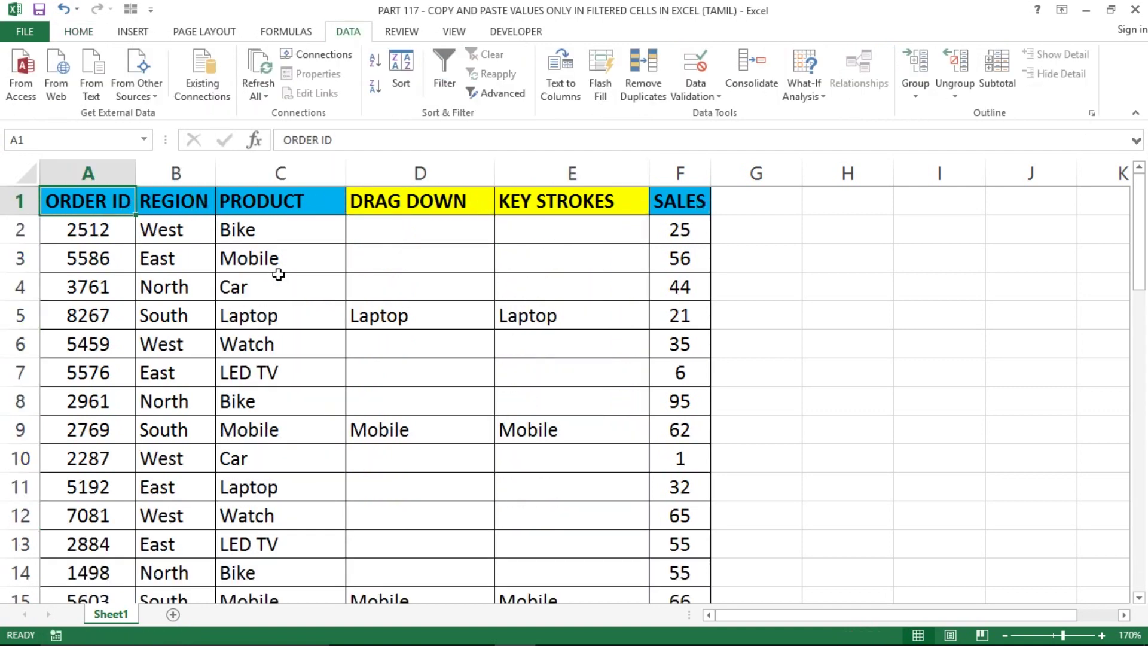
Step: Check the ORDER ID column to its end, then return to the PRODUCT header
key(Left)
key(Down)
key(Up)
key(Down)
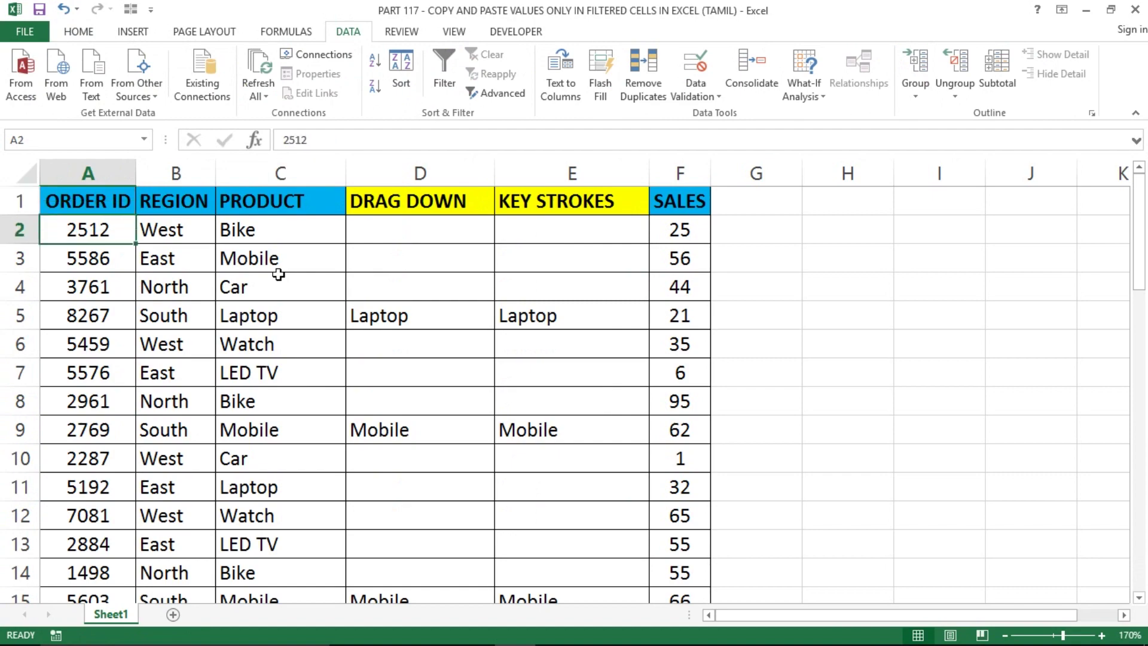
key(ctrl+shift+Down)
key(ctrl+Home)
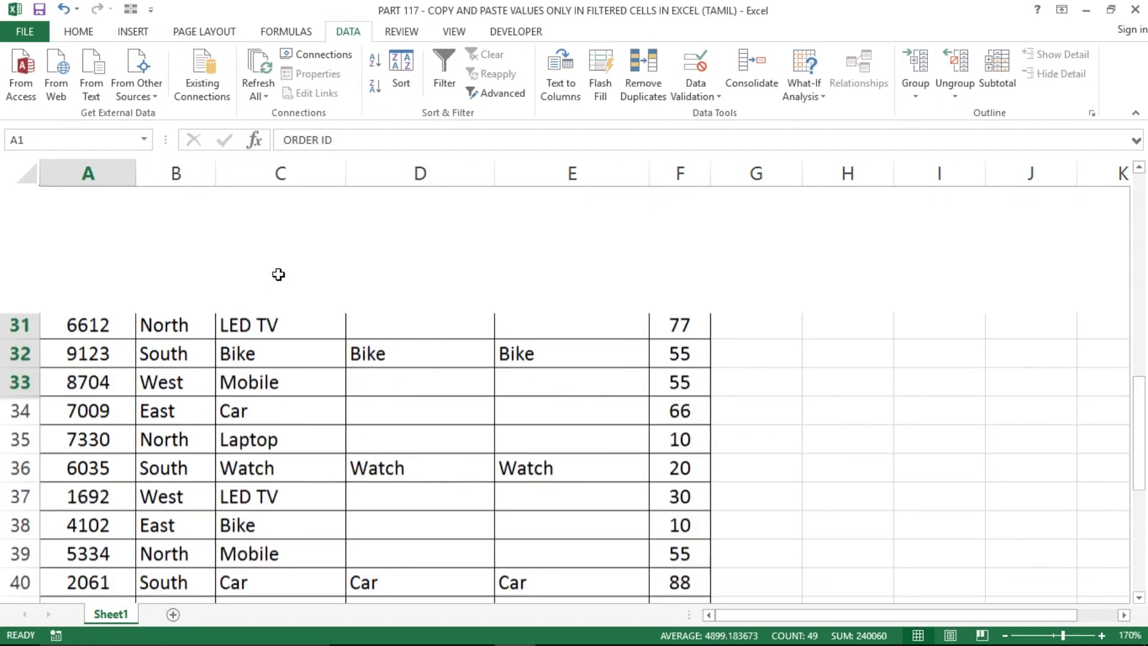
key(Right)
key(Right)
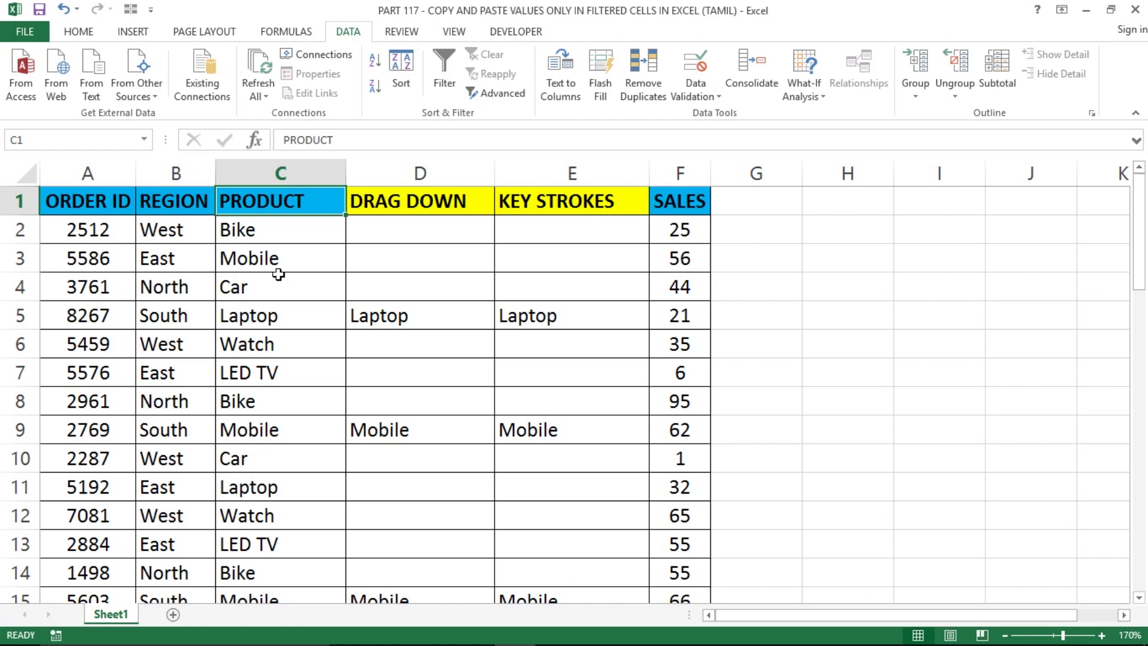
key(Right)
key(Right)
key(Right)
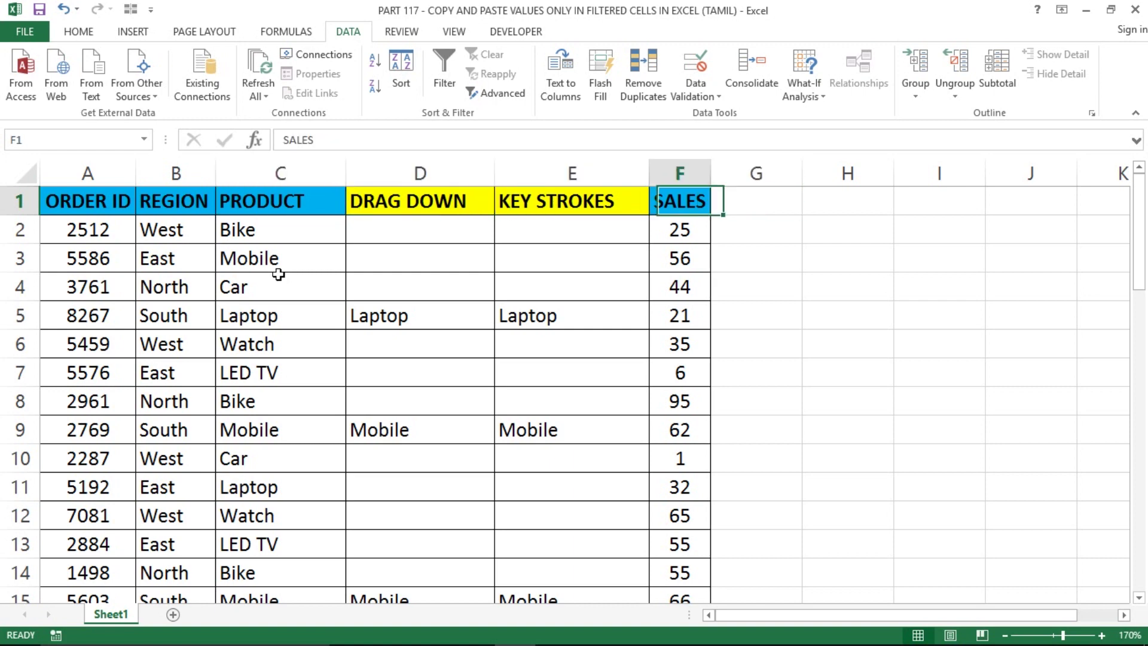
key(Left)
key(ctrl+Home)
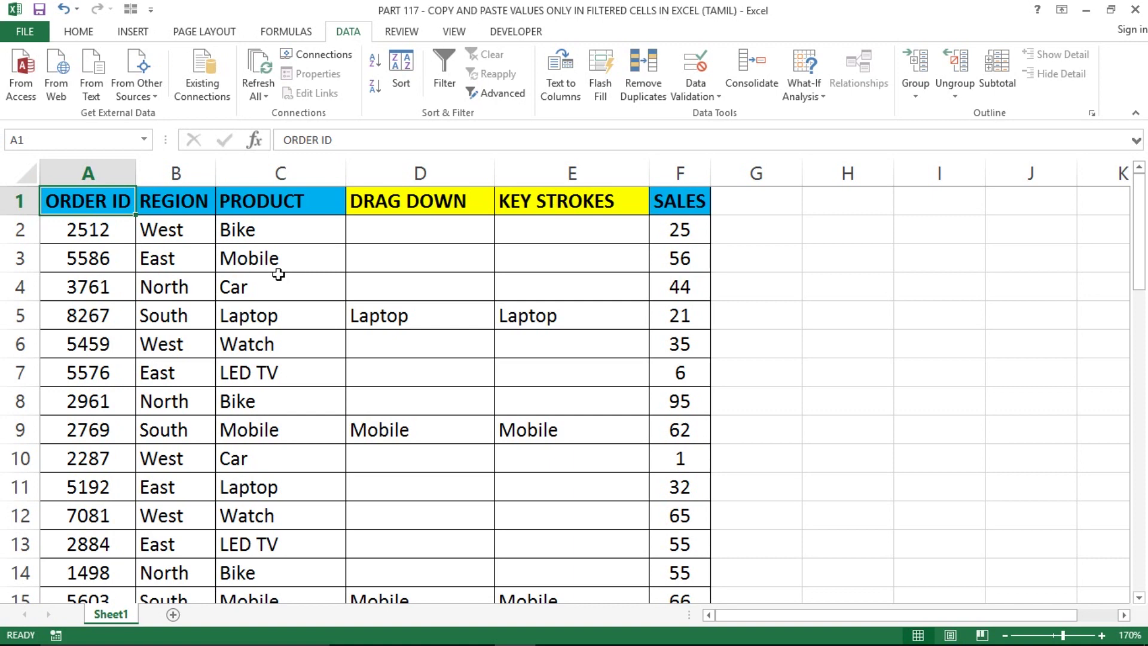
click(364, 296)
click(67, 199)
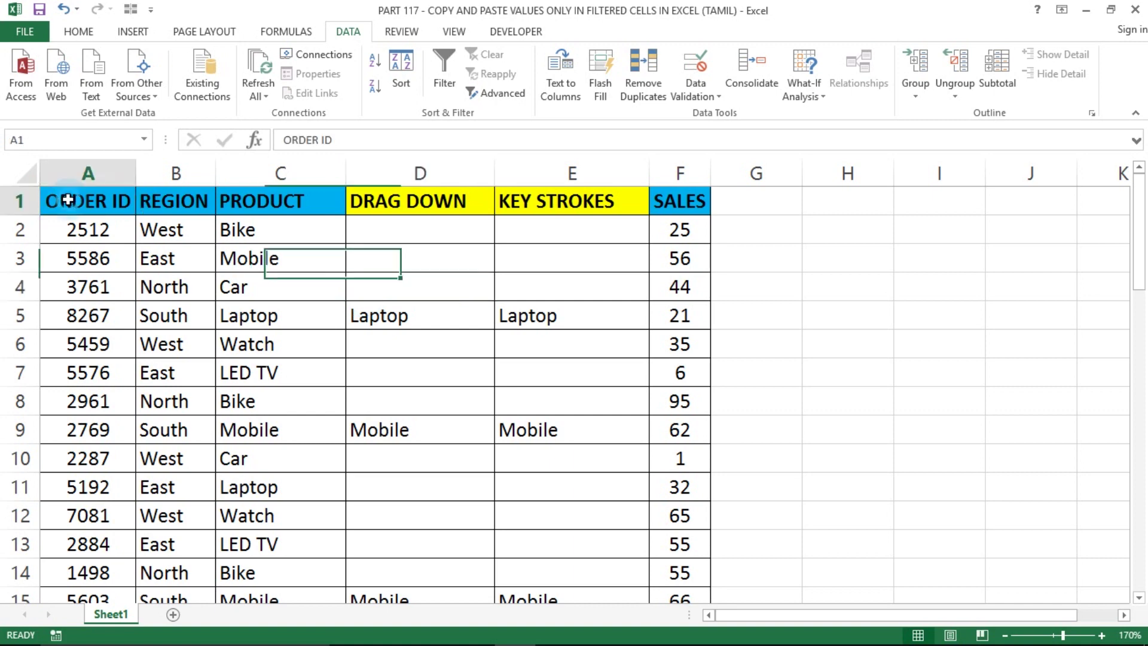
click(634, 254)
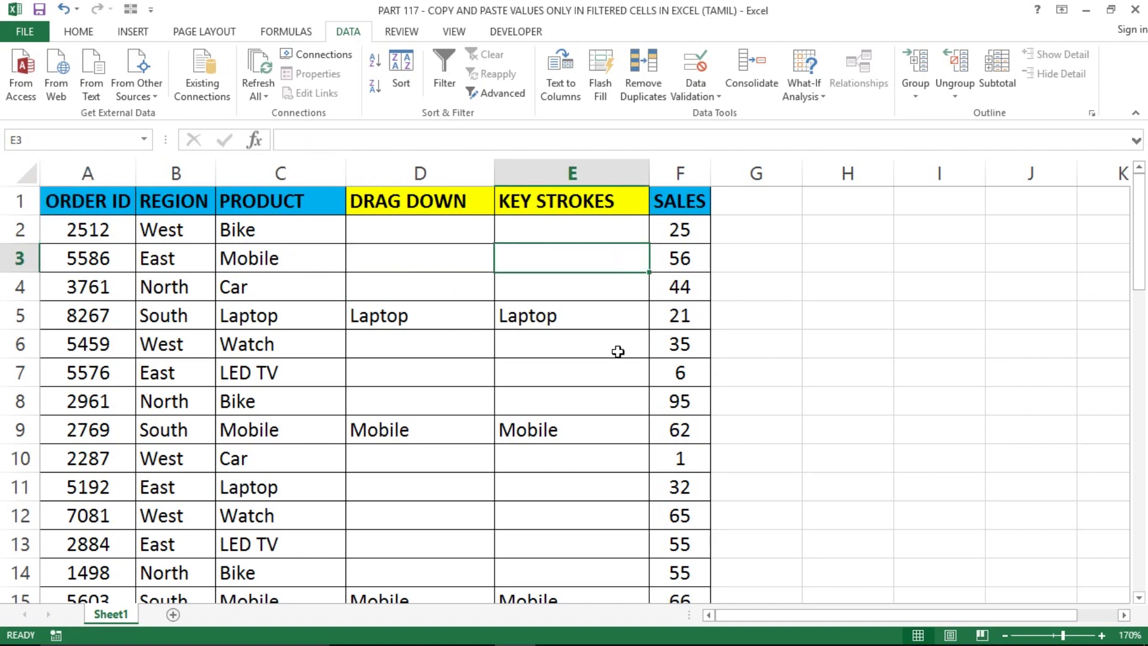